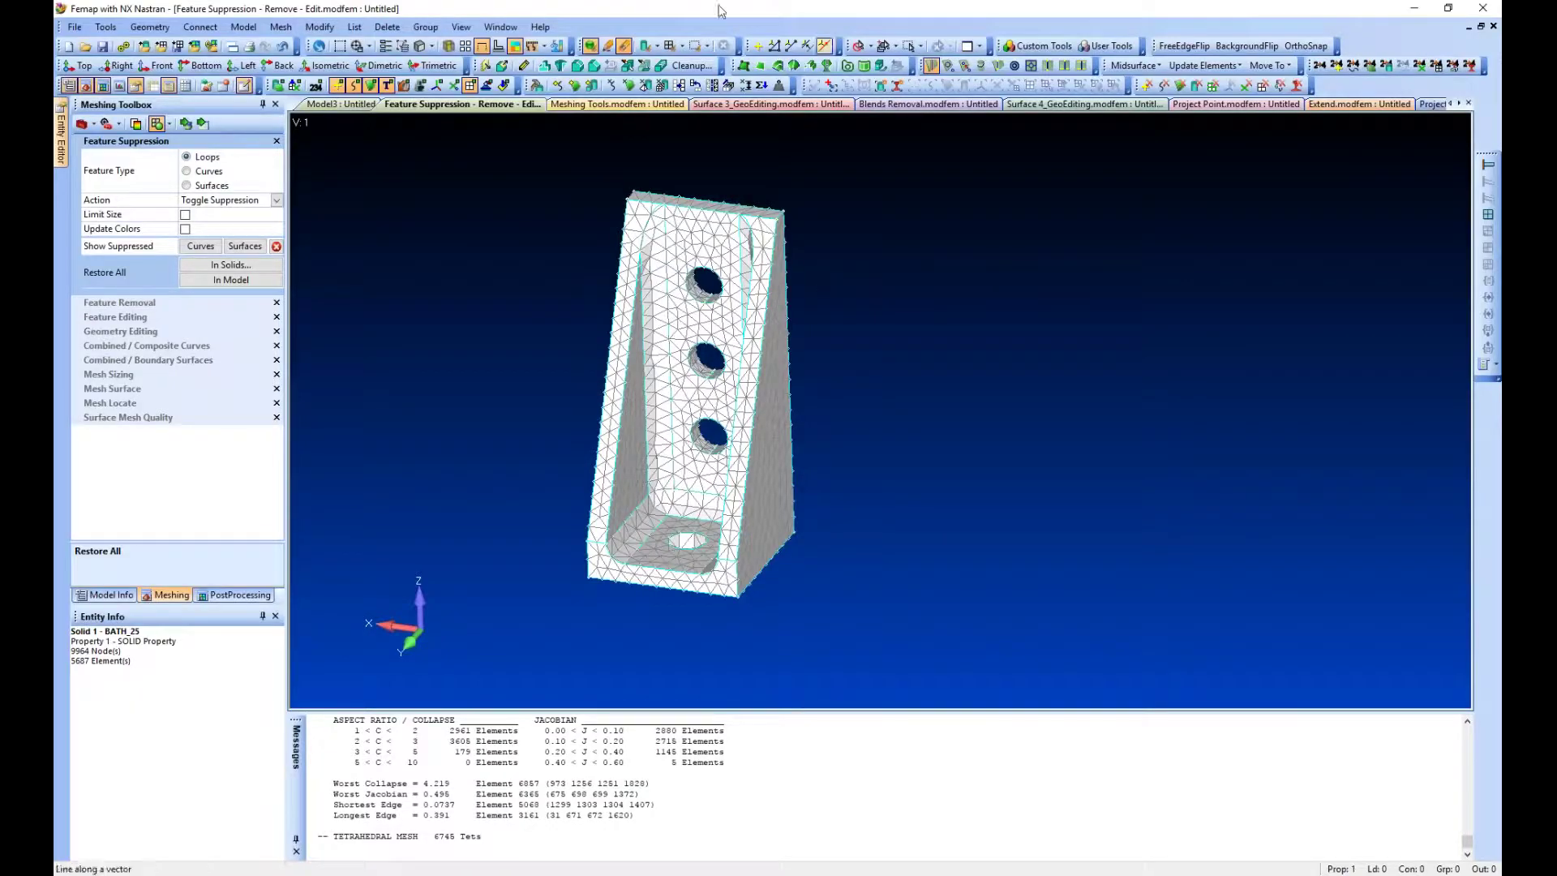
- Switch to the Meshing Tools model and measure the diameter of the hole in the upright tab
{"action": "left_click", "coordinate": [671, 106]}
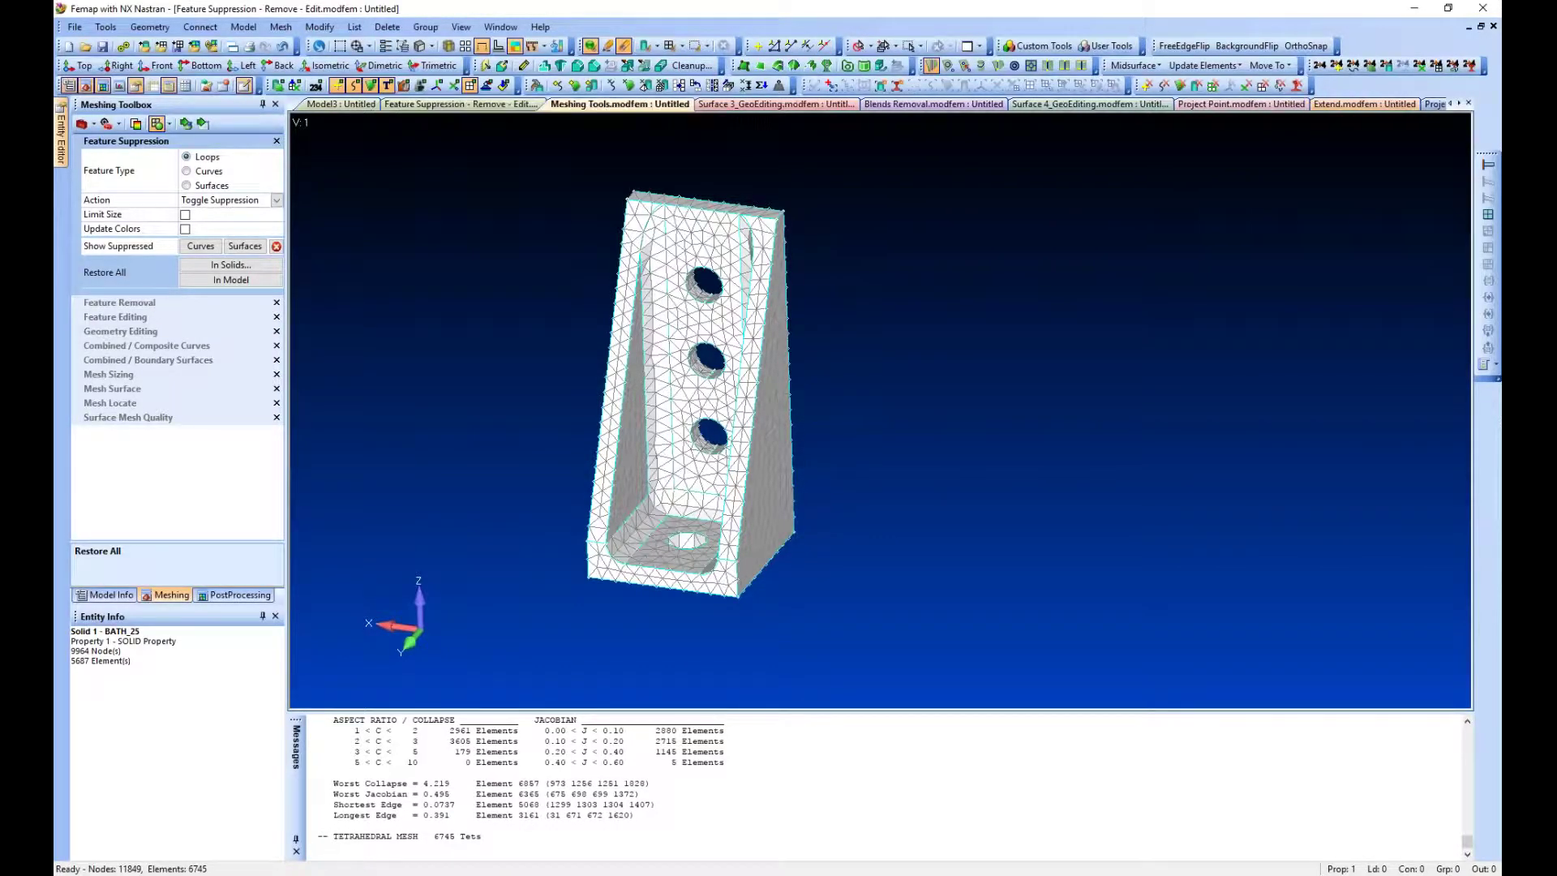
{"action": "scroll", "coordinate": [644, 257], "scroll_direction": "up", "scroll_amount": 5}
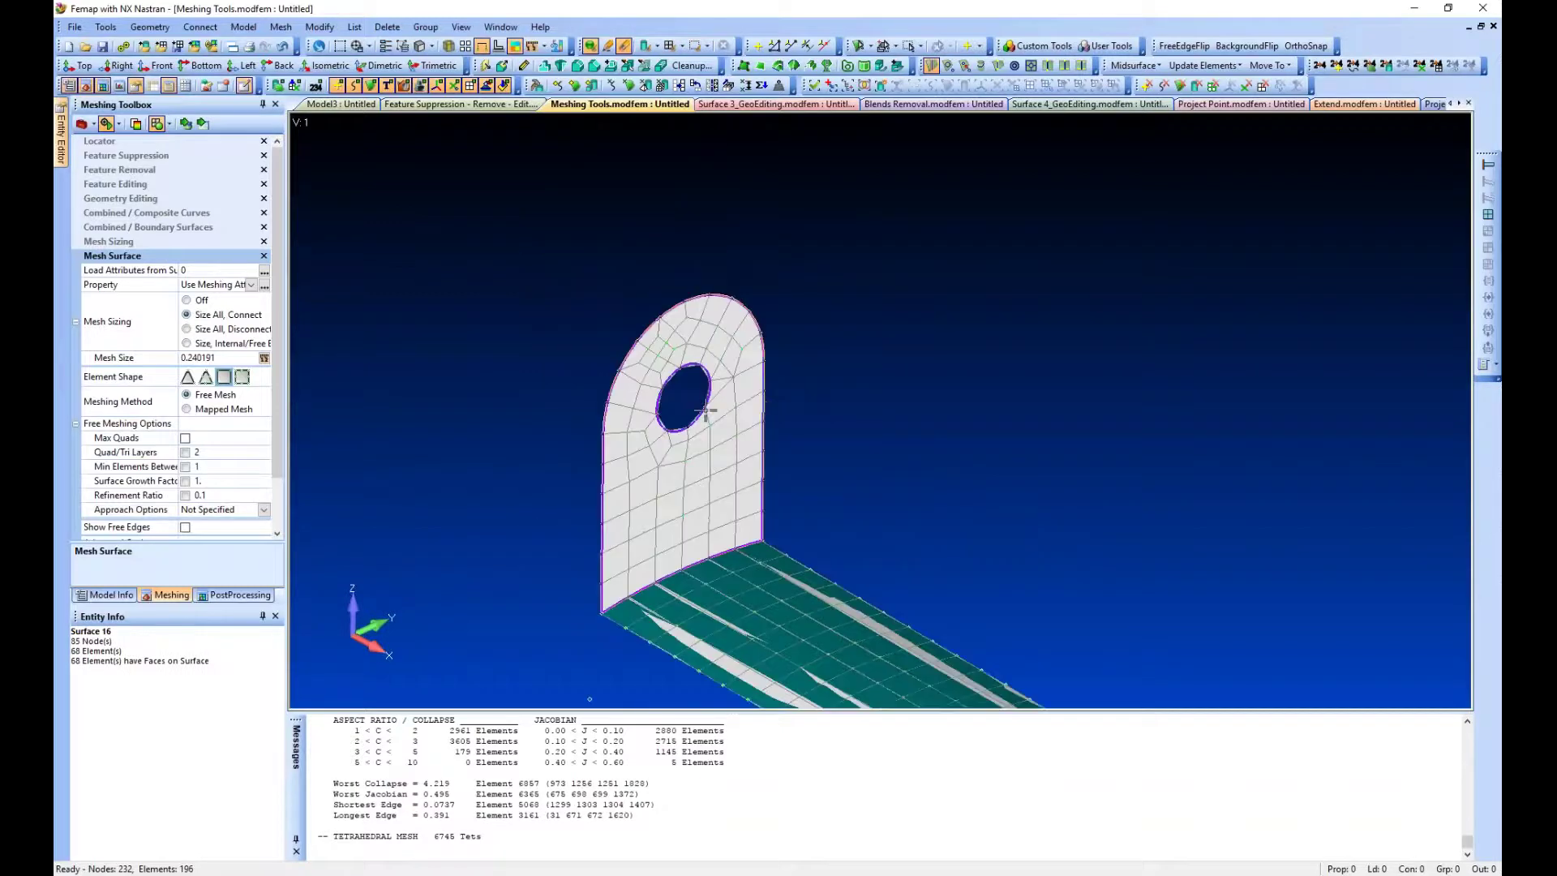
{"action": "middle_click_drag", "start_coordinate": [713, 355], "coordinate": [581, 229]}
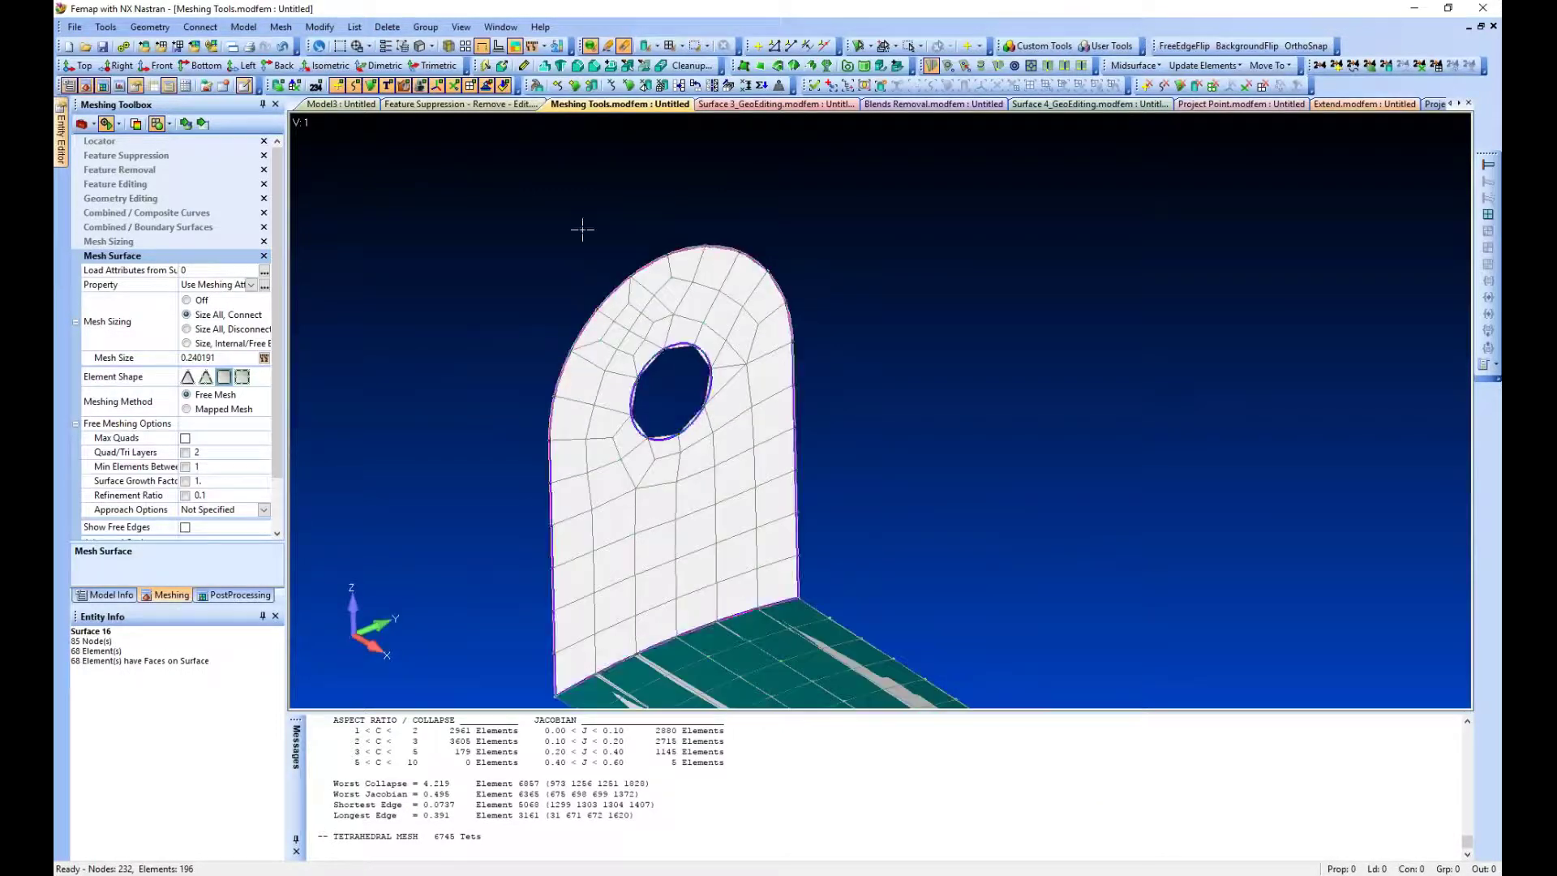
{"action": "left_click", "coordinate": [543, 50]}
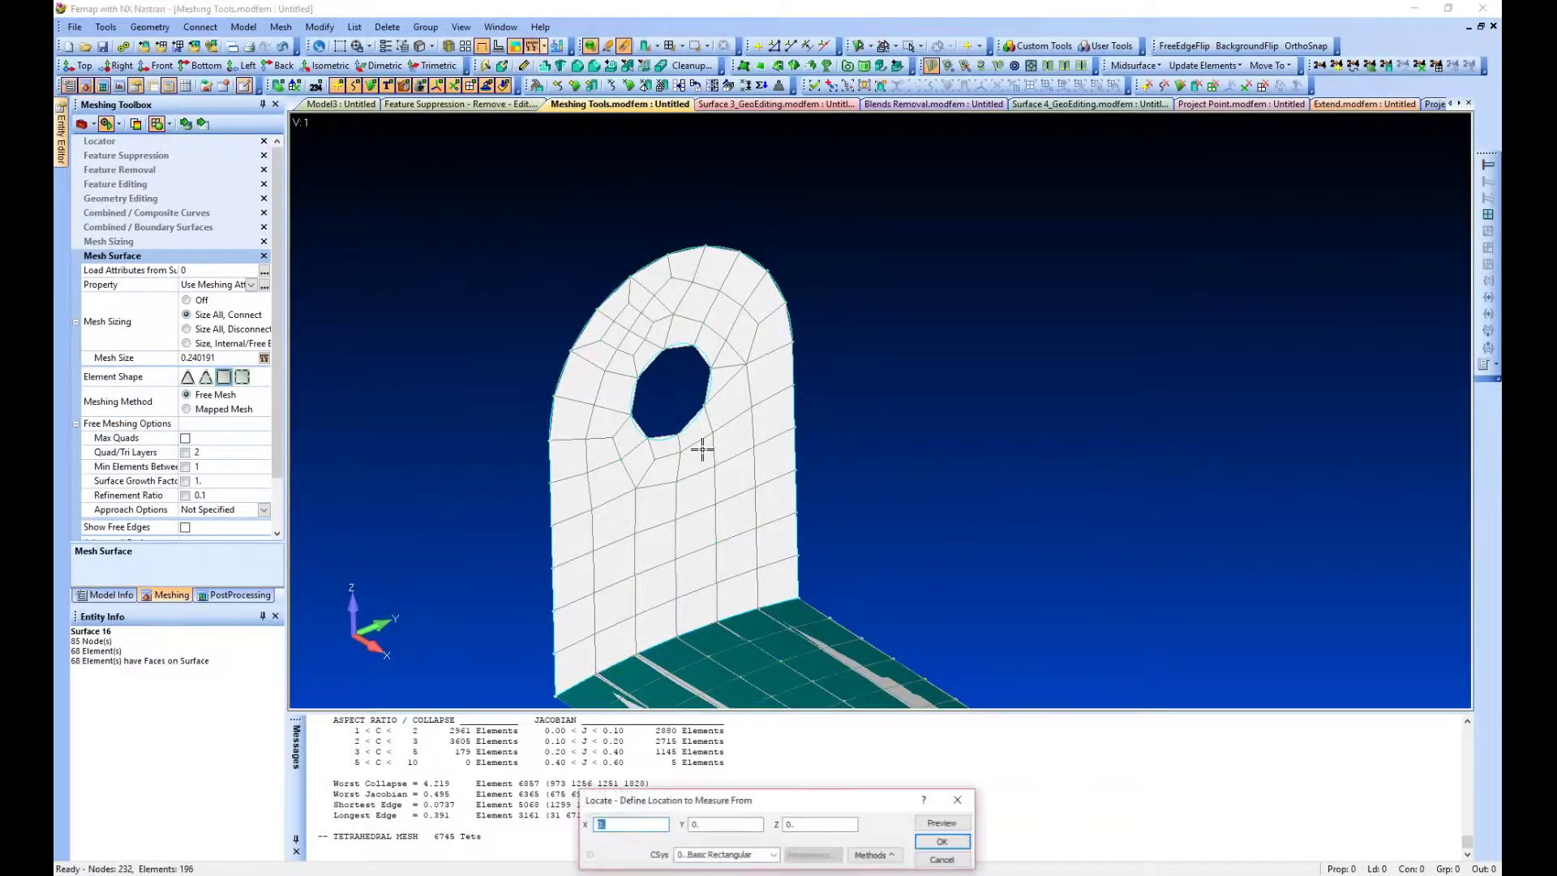
{"action": "left_click", "coordinate": [685, 434]}
{"action": "double_click", "coordinate": [679, 431]}
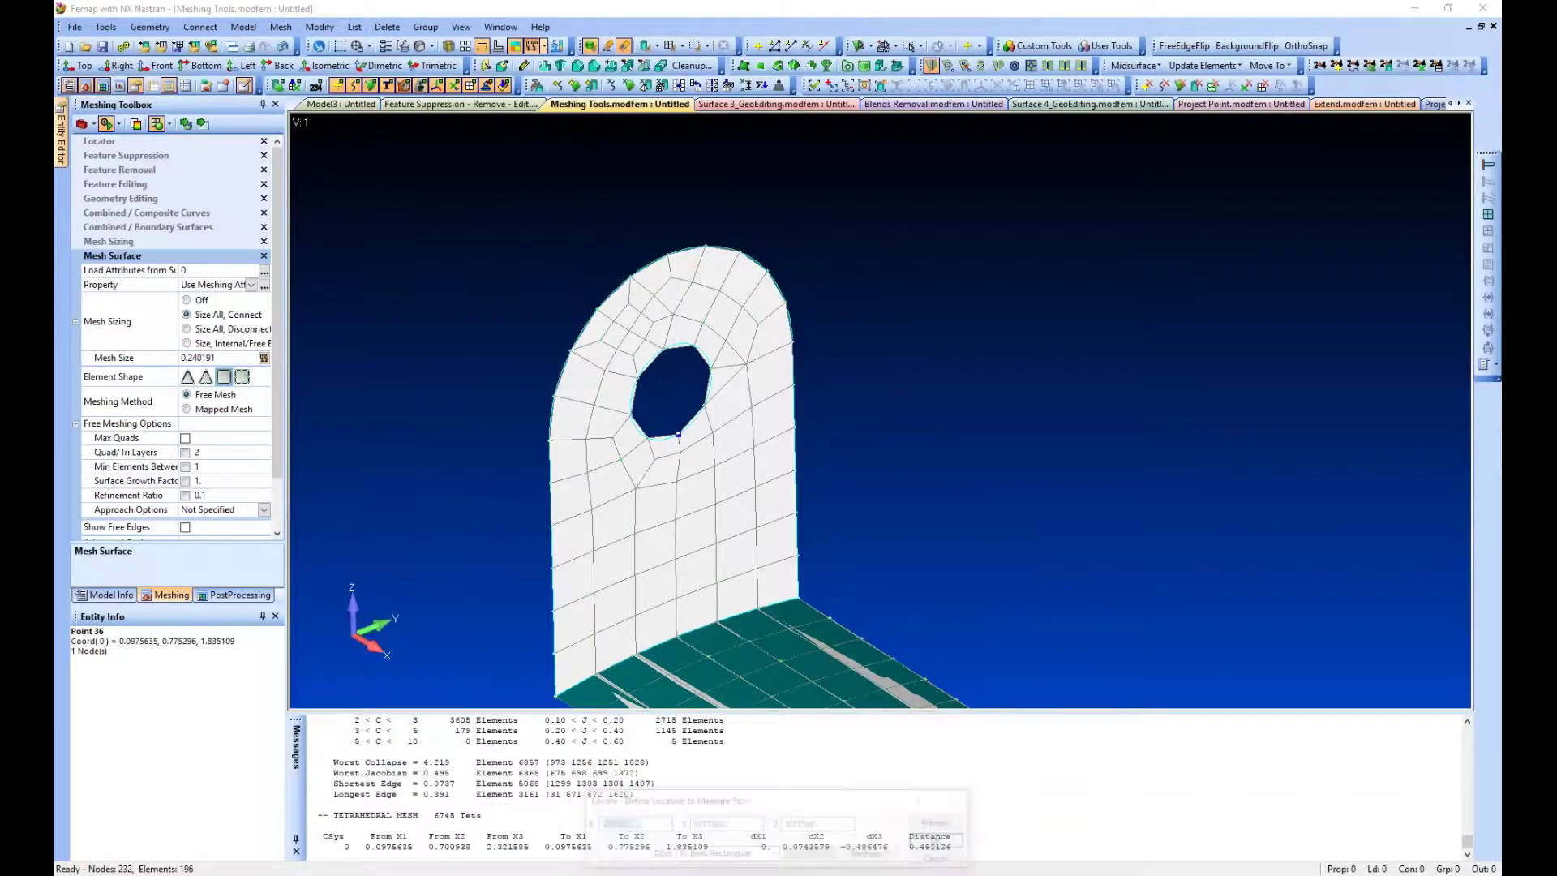
{"action": "left_click", "coordinate": [933, 859]}
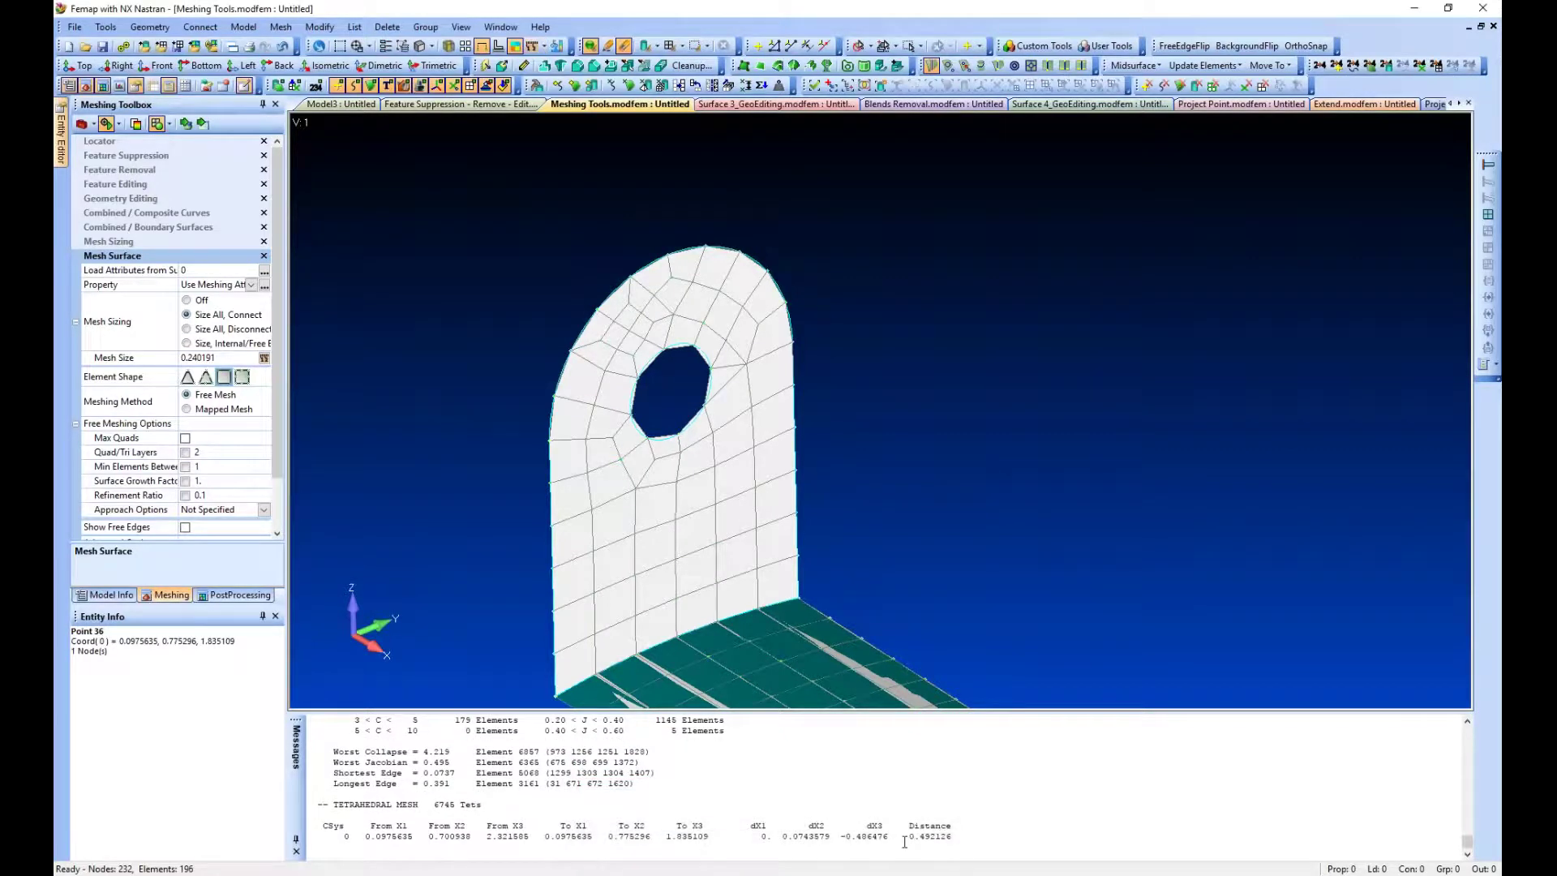
- Use the Resize Hole operation of Feature Editing to change the upright tab's hole to a diameter of 0.75
{"action": "left_click", "coordinate": [117, 185]}
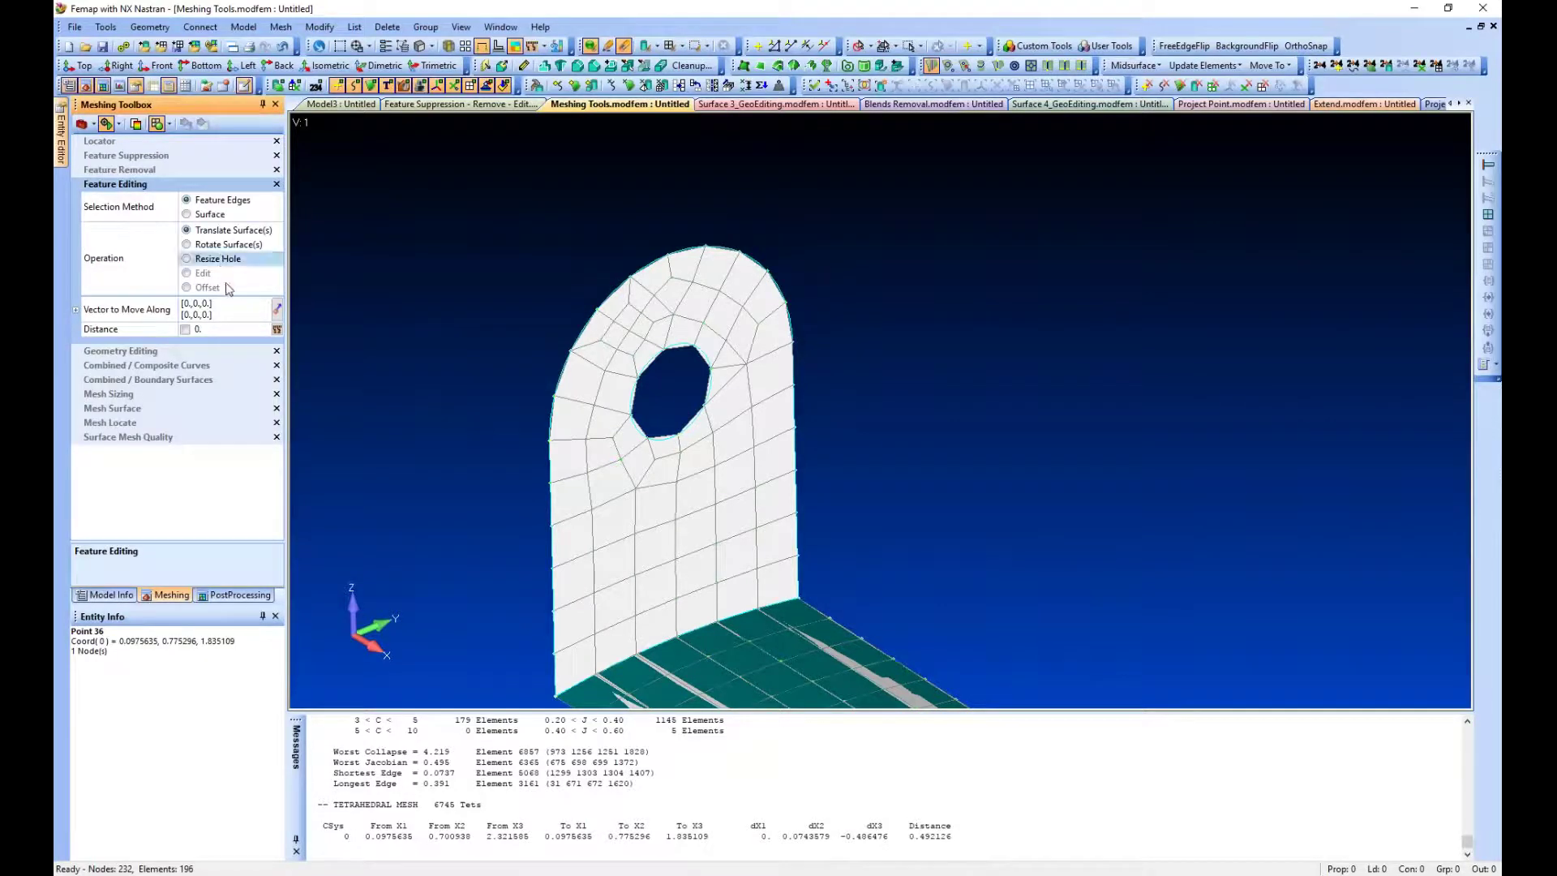
{"action": "left_click", "coordinate": [219, 259]}
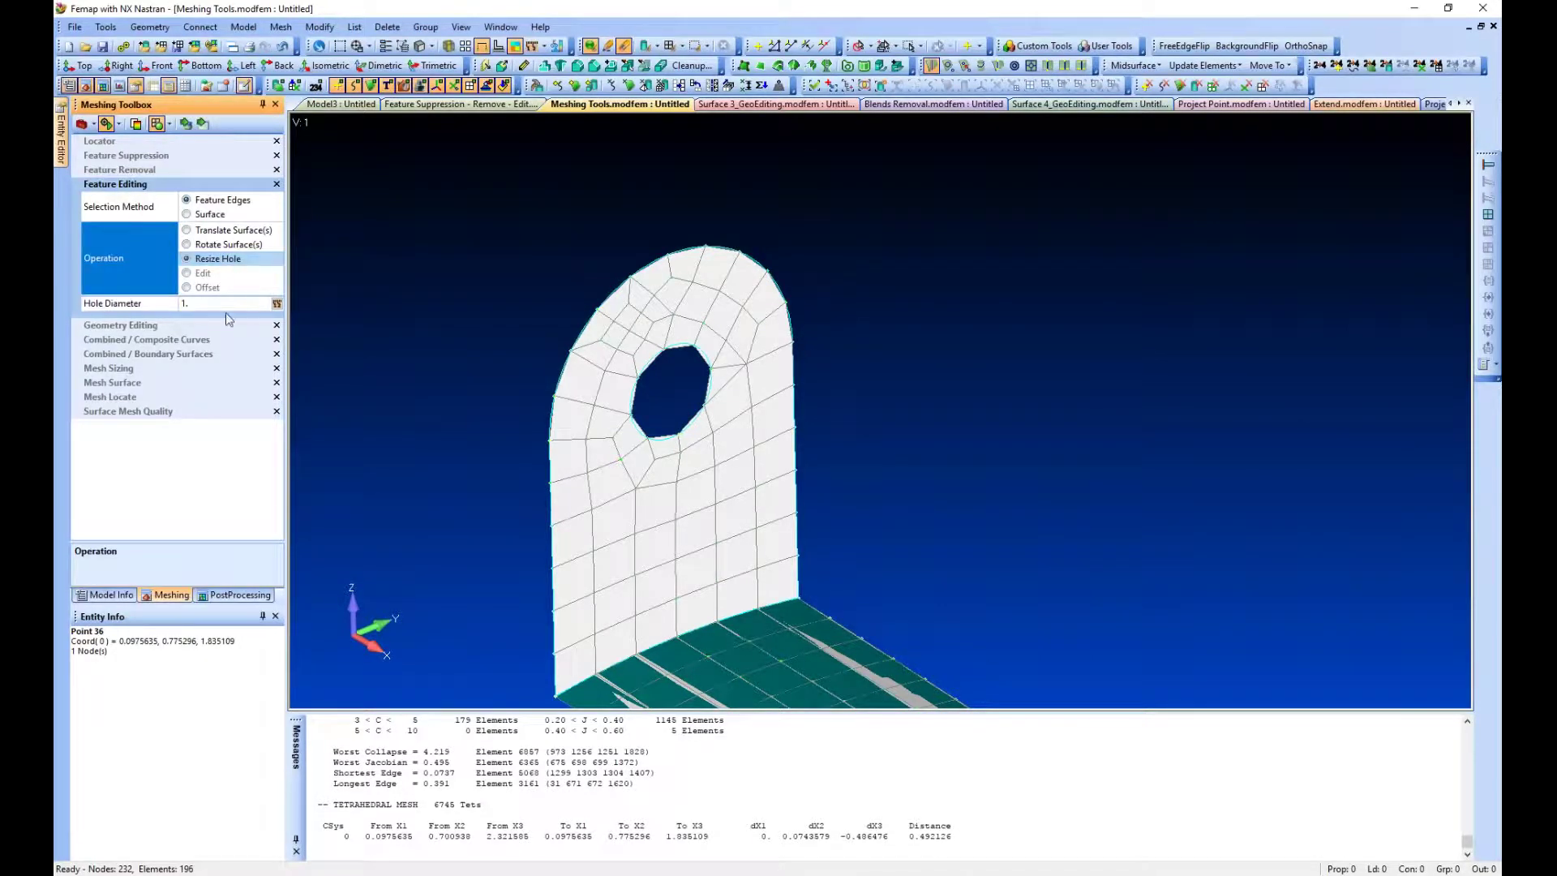
{"action": "left_click", "coordinate": [198, 304]}
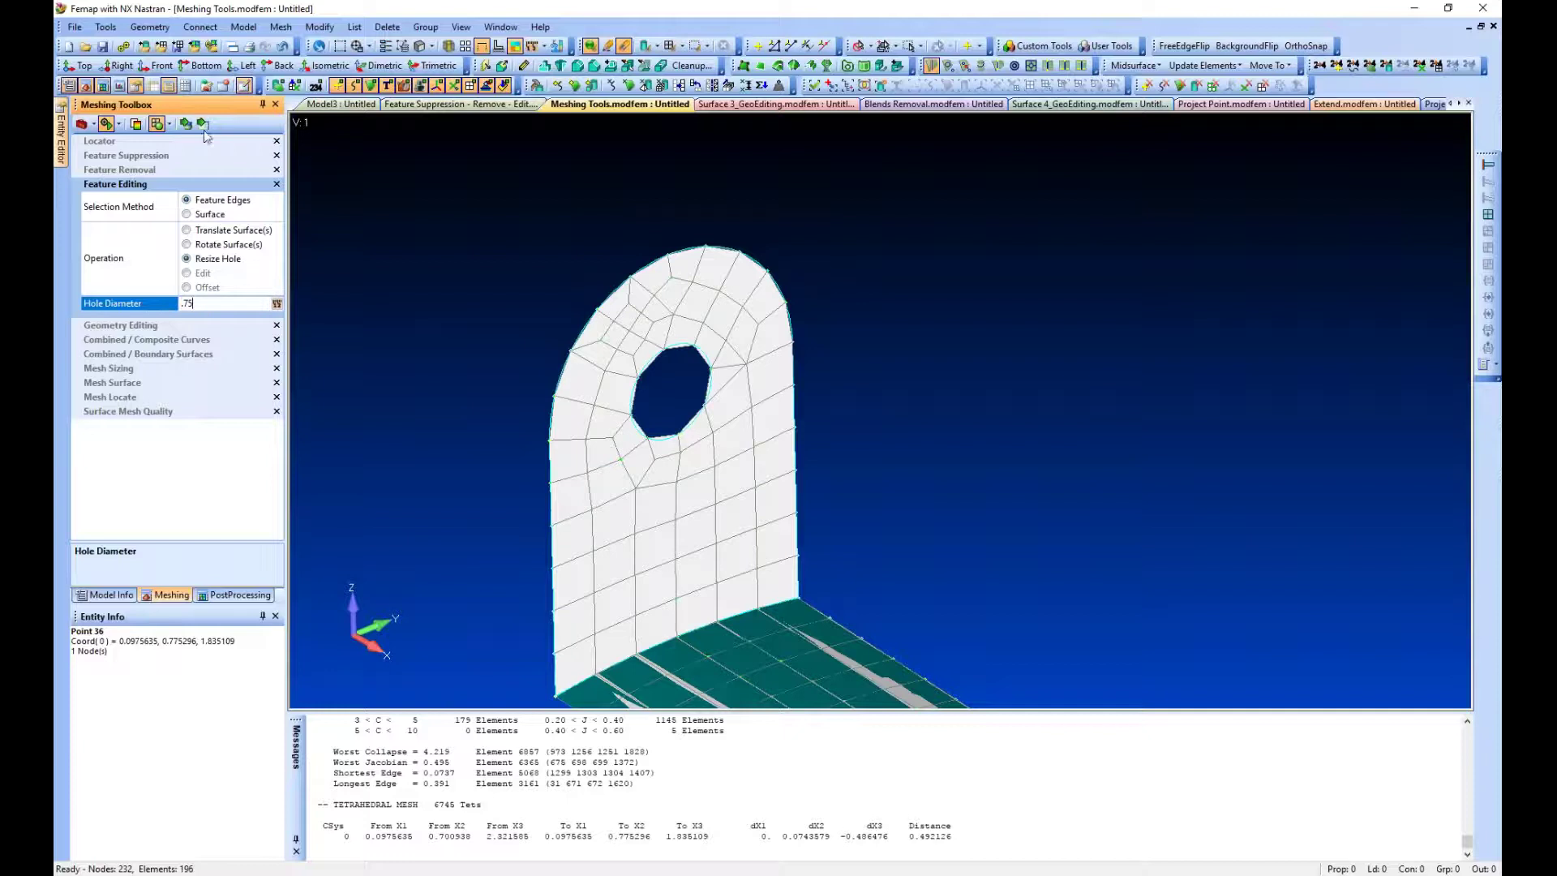
{"action": "left_click", "coordinate": [669, 350]}
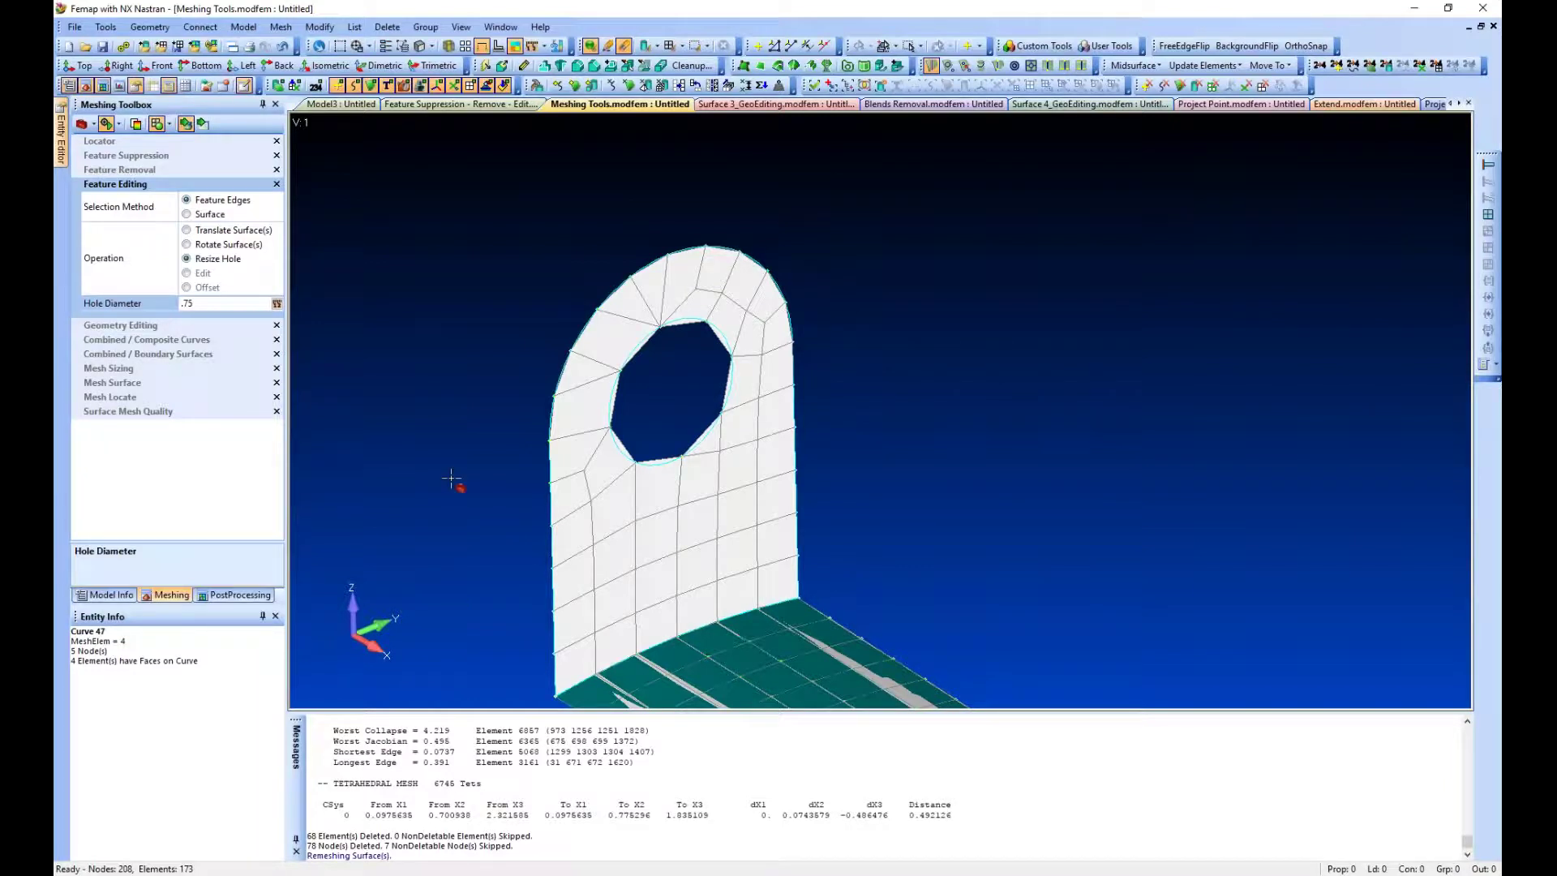
- Resize the upright tab's hole to a diameter of 0.625
{"action": "left_click", "coordinate": [224, 304]}
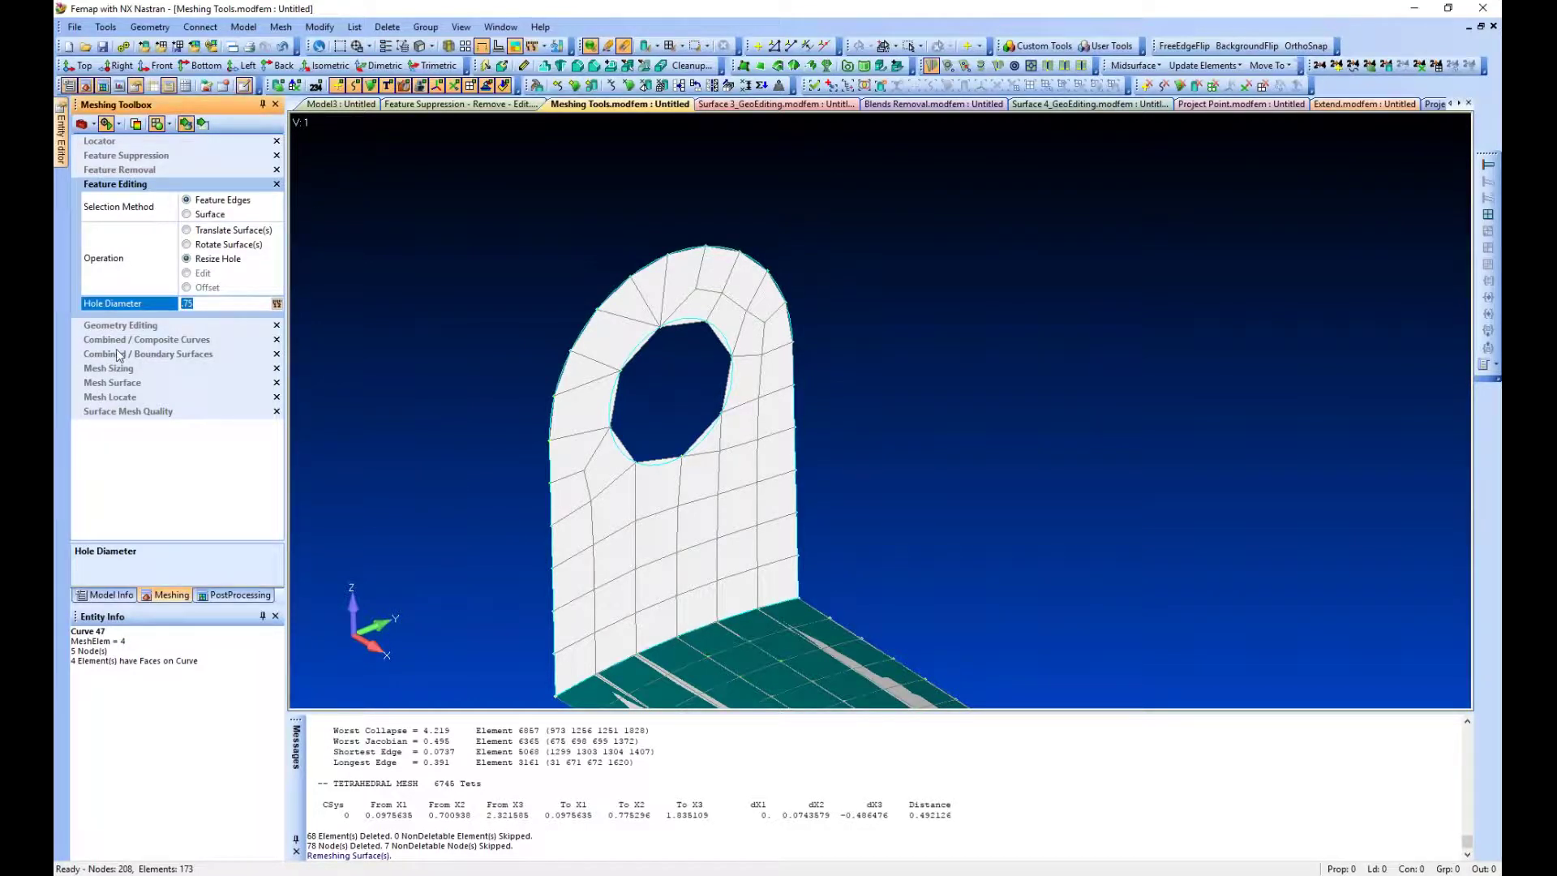
{"action": "type", "text": ".625"}
{"action": "left_click", "coordinate": [612, 405]}
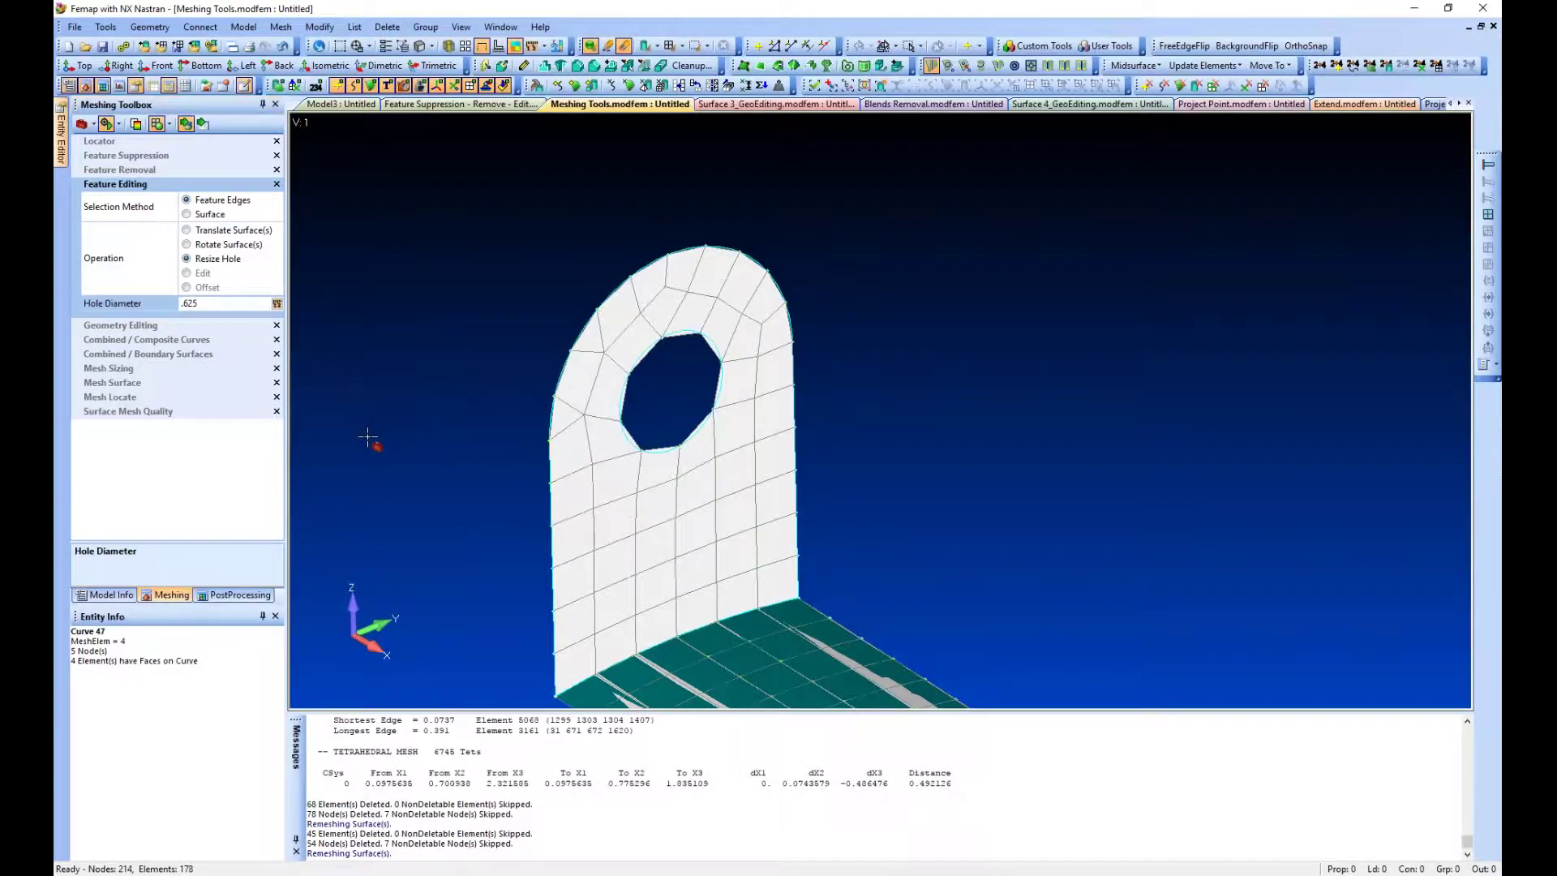
{"action": "scroll", "coordinate": [374, 436], "scroll_direction": "down", "scroll_amount": 2}
{"action": "middle_click_drag", "start_coordinate": [396, 437], "coordinate": [546, 417]}
{"action": "middle_click_drag", "start_coordinate": [596, 487], "coordinate": [505, 423]}
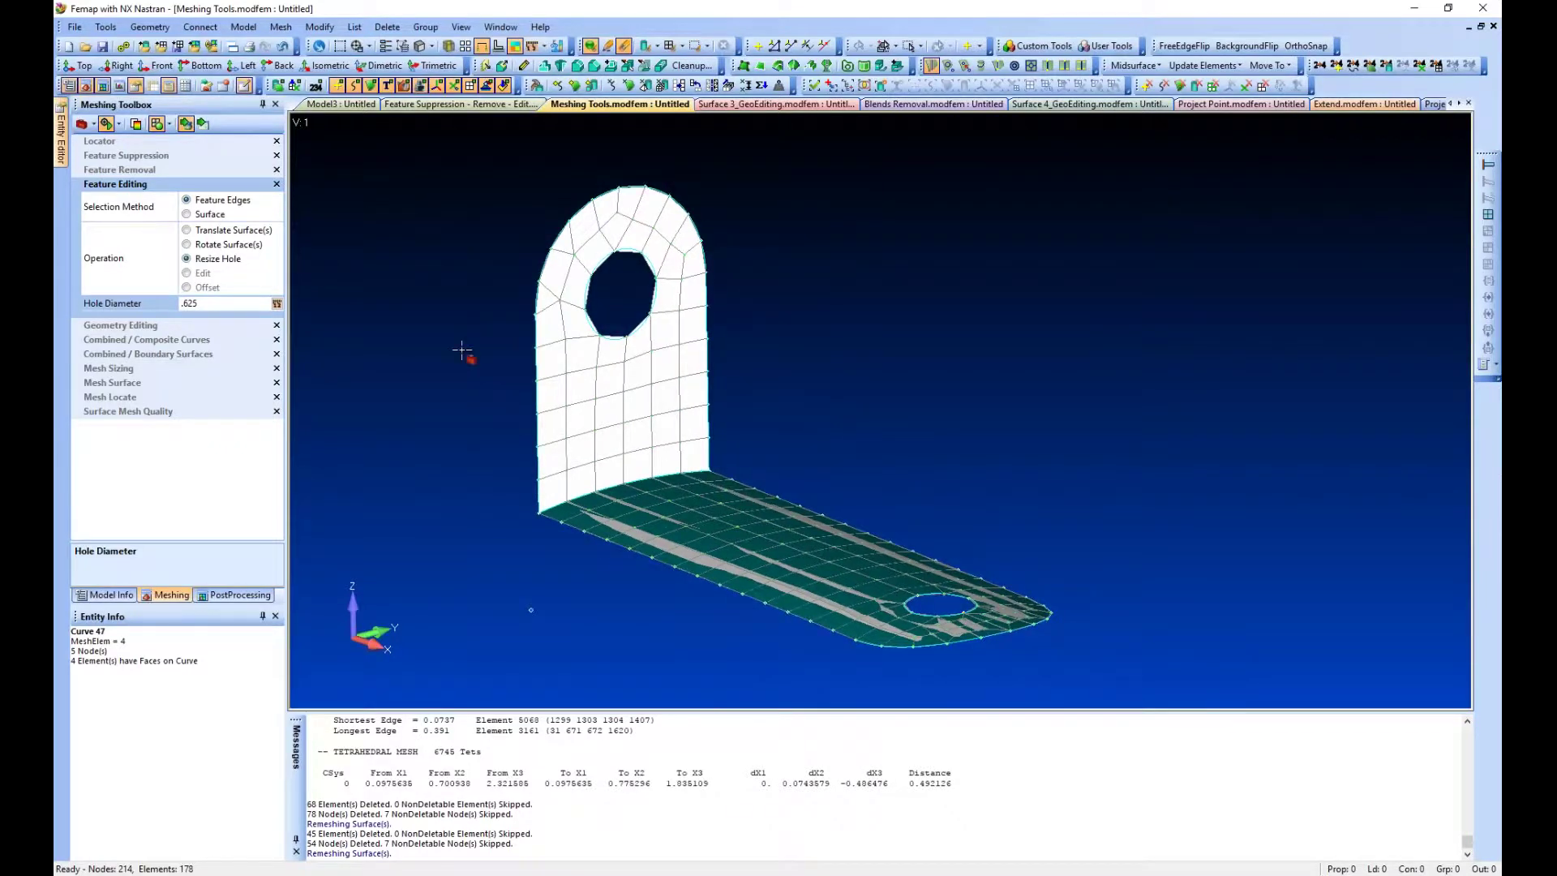
- Switch to the Feature Suppression - Remove - Edit model and configure Feature Editing to translate surfaces using the Surface selection method
{"action": "left_click", "coordinate": [458, 107]}
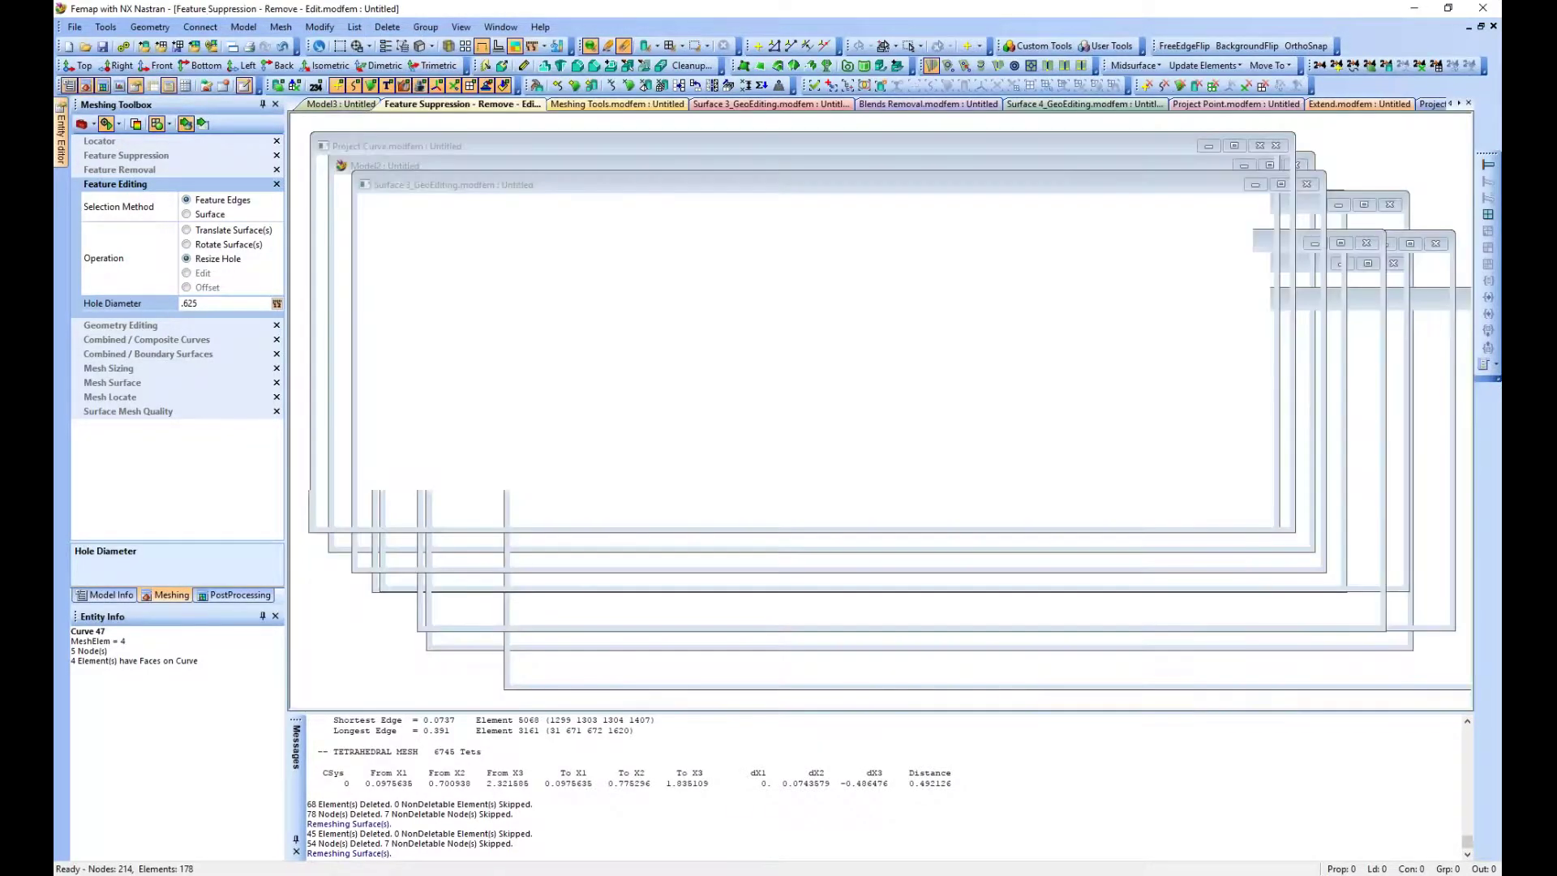
{"action": "middle_click_drag", "start_coordinate": [555, 345], "coordinate": [471, 314]}
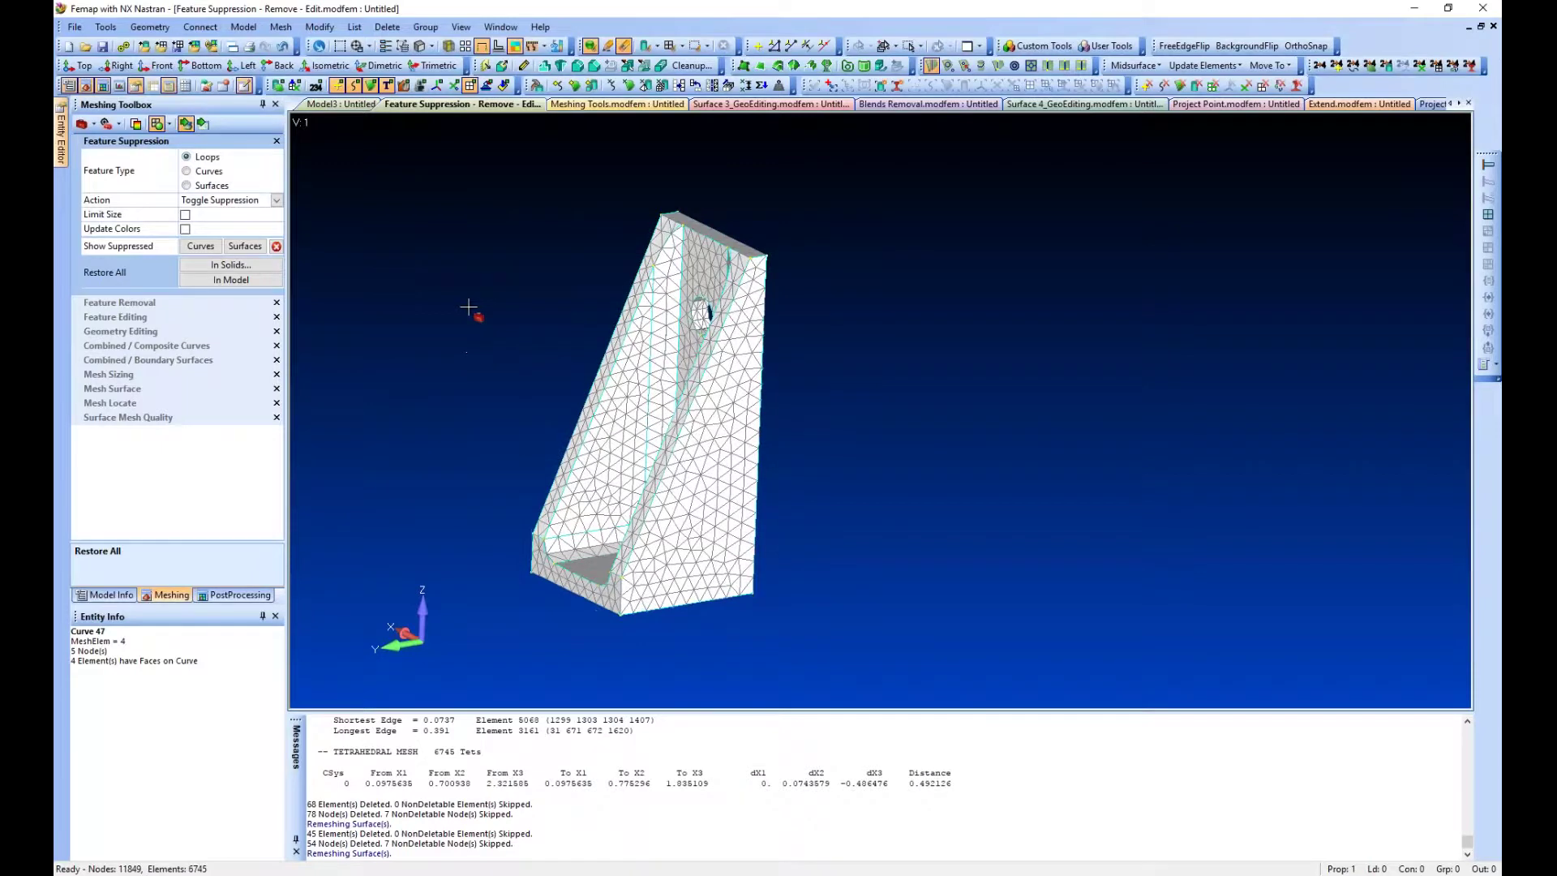
{"action": "left_click", "coordinate": [113, 317]}
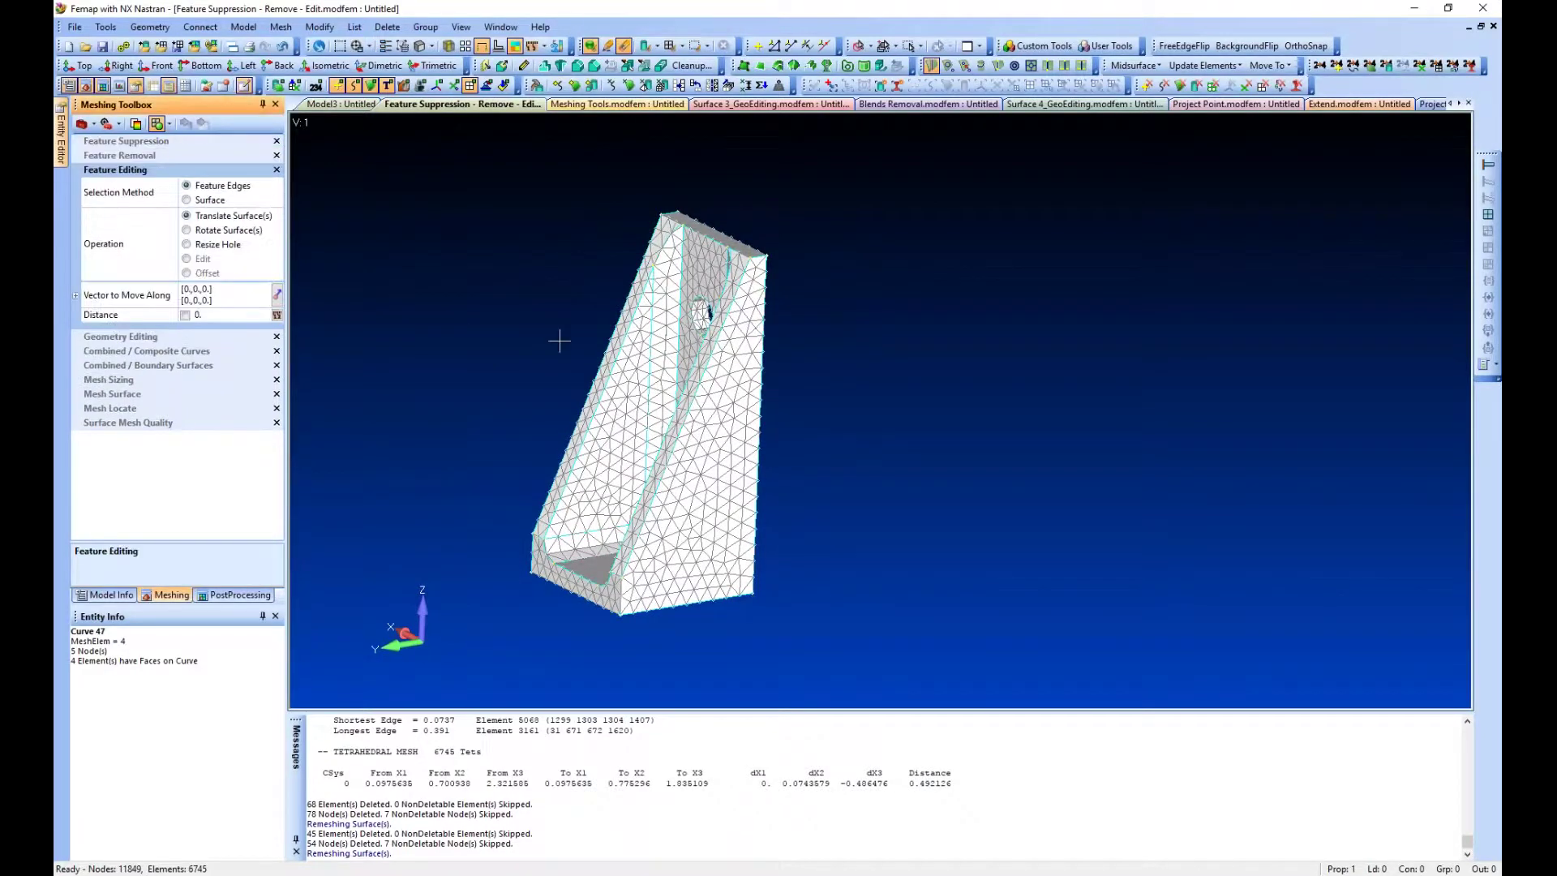
{"action": "mouse_move", "coordinate": [556, 337]}
{"action": "middle_mouse_down"}
{"action": "mouse_move", "coordinate": [581, 296]}
{"action": "mouse_move", "coordinate": [556, 350]}
{"action": "middle_mouse_up"}
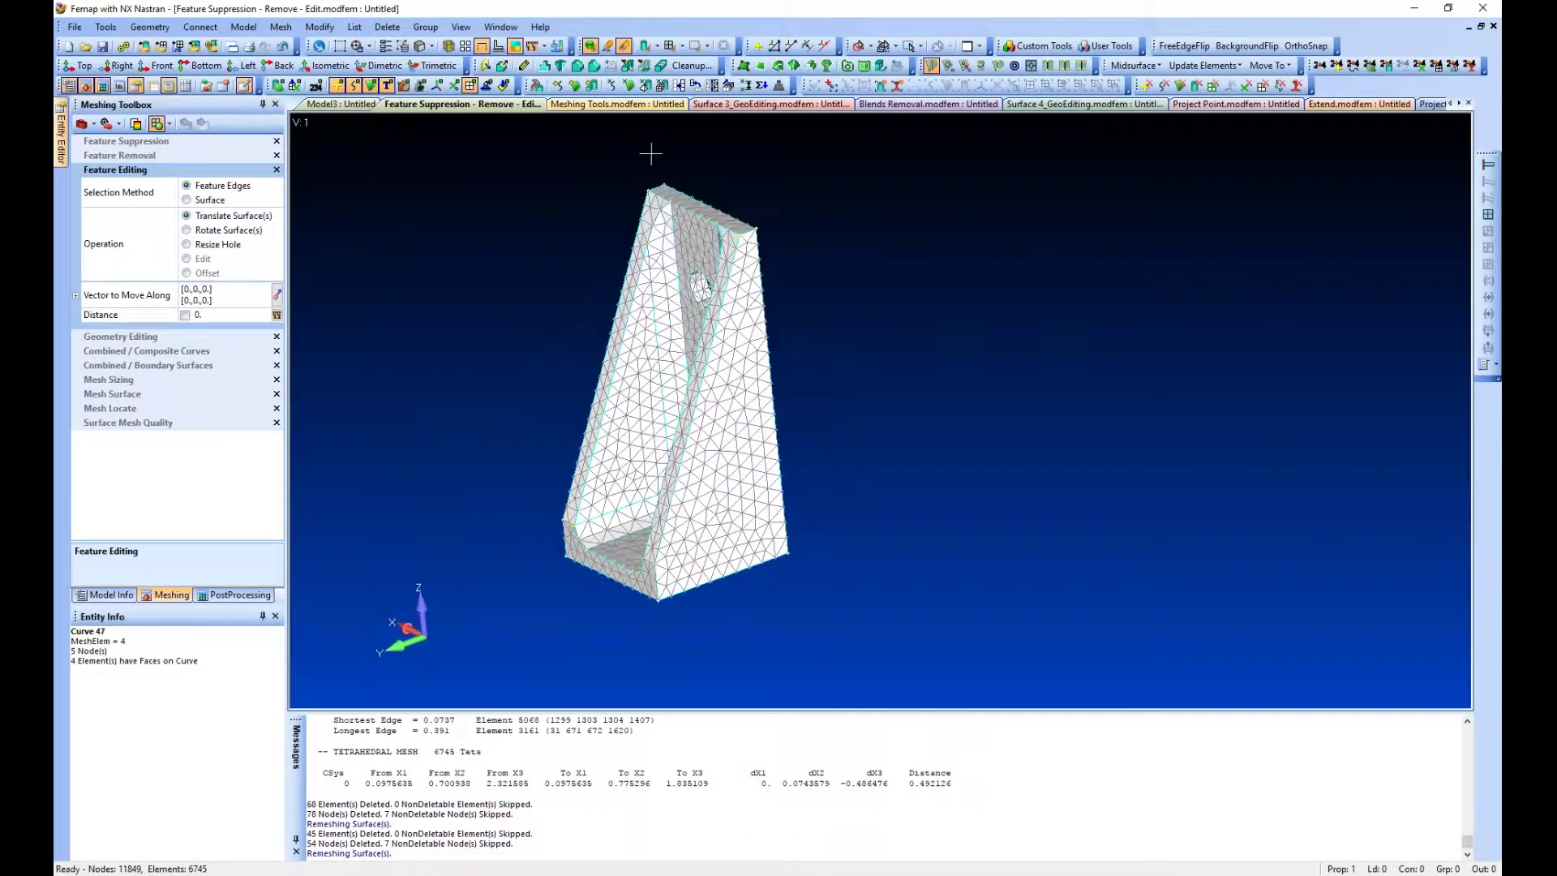
{"action": "middle_click_drag", "start_coordinate": [657, 199], "coordinate": [642, 229]}
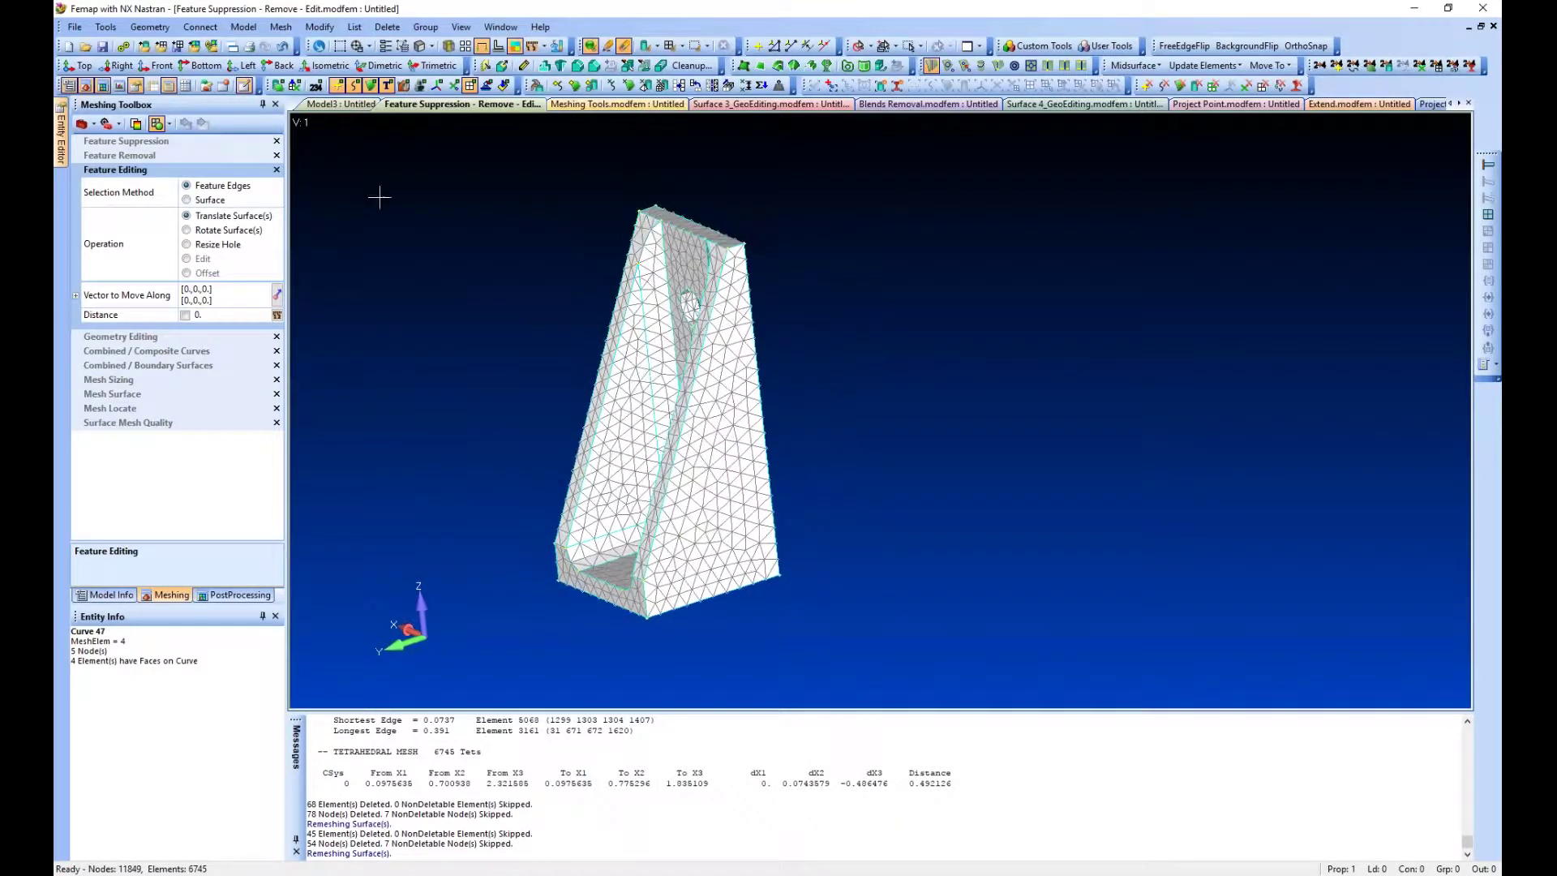
{"action": "left_click", "coordinate": [214, 200]}
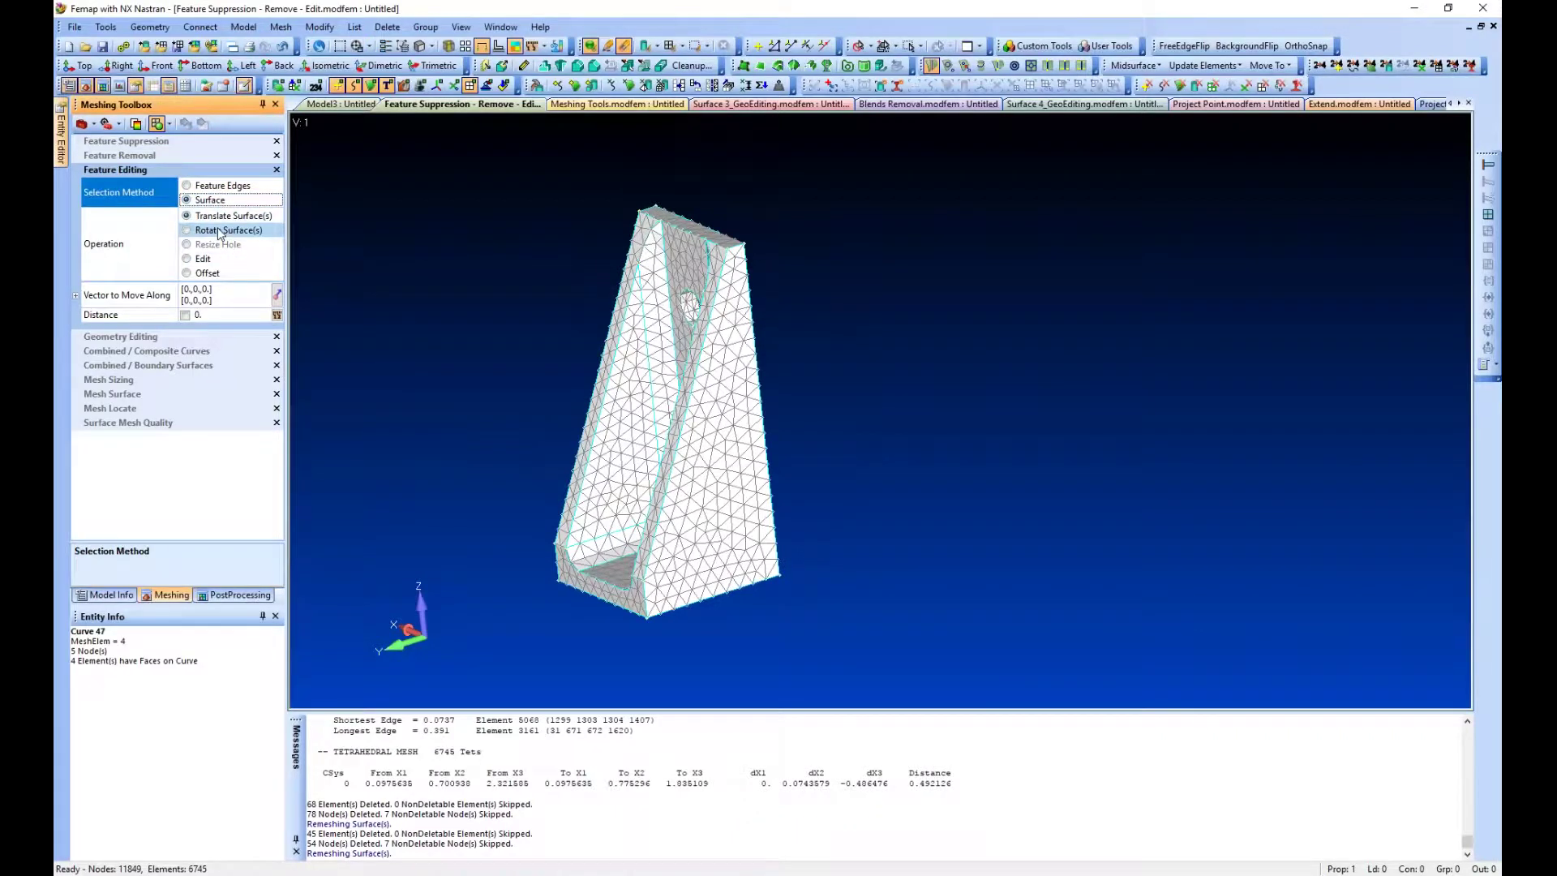
{"action": "middle_click_drag", "start_coordinate": [750, 339], "coordinate": [481, 318]}
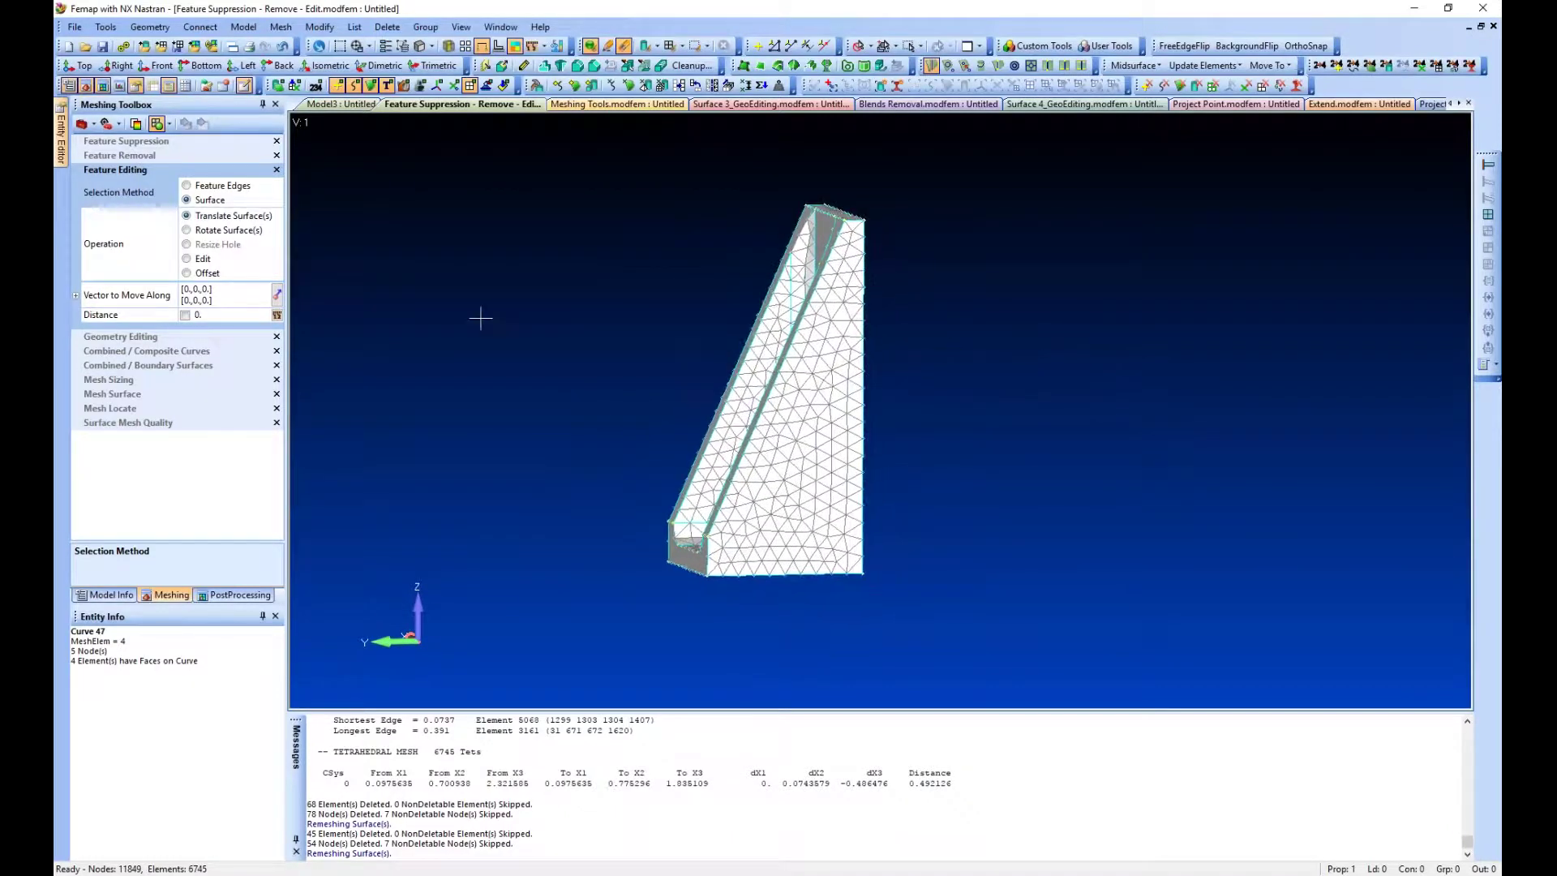
- With snapping set to points, measure the distance between the two corner points of the bracket side's bottom edge
{"action": "left_click", "coordinate": [276, 295]}
{"action": "middle_click_drag", "start_coordinate": [616, 357], "coordinate": [688, 608]}
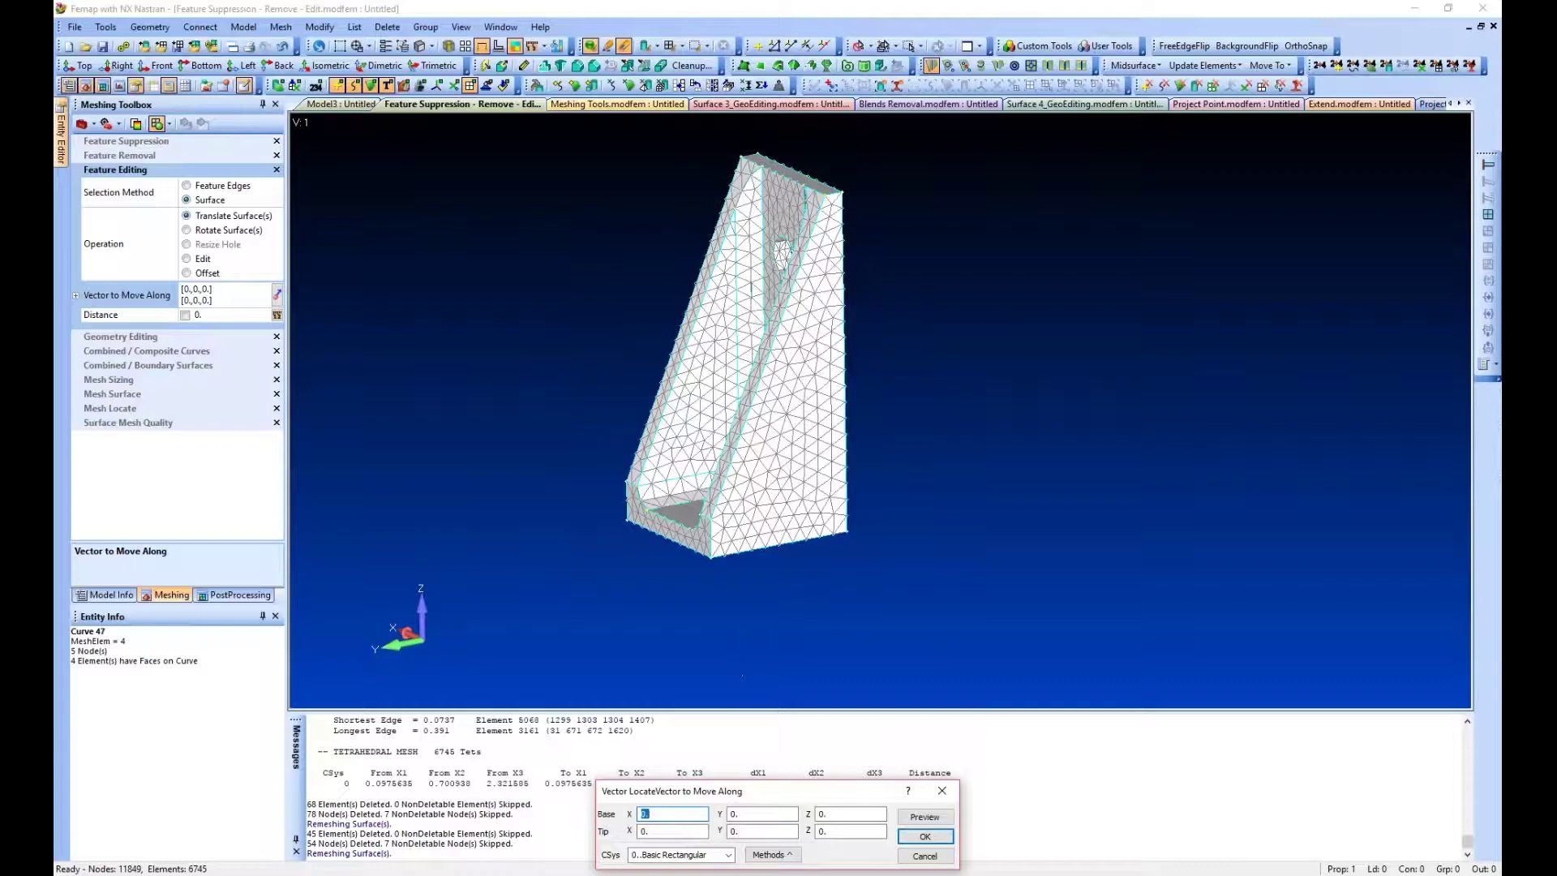
{"action": "right_click", "coordinate": [872, 190]}
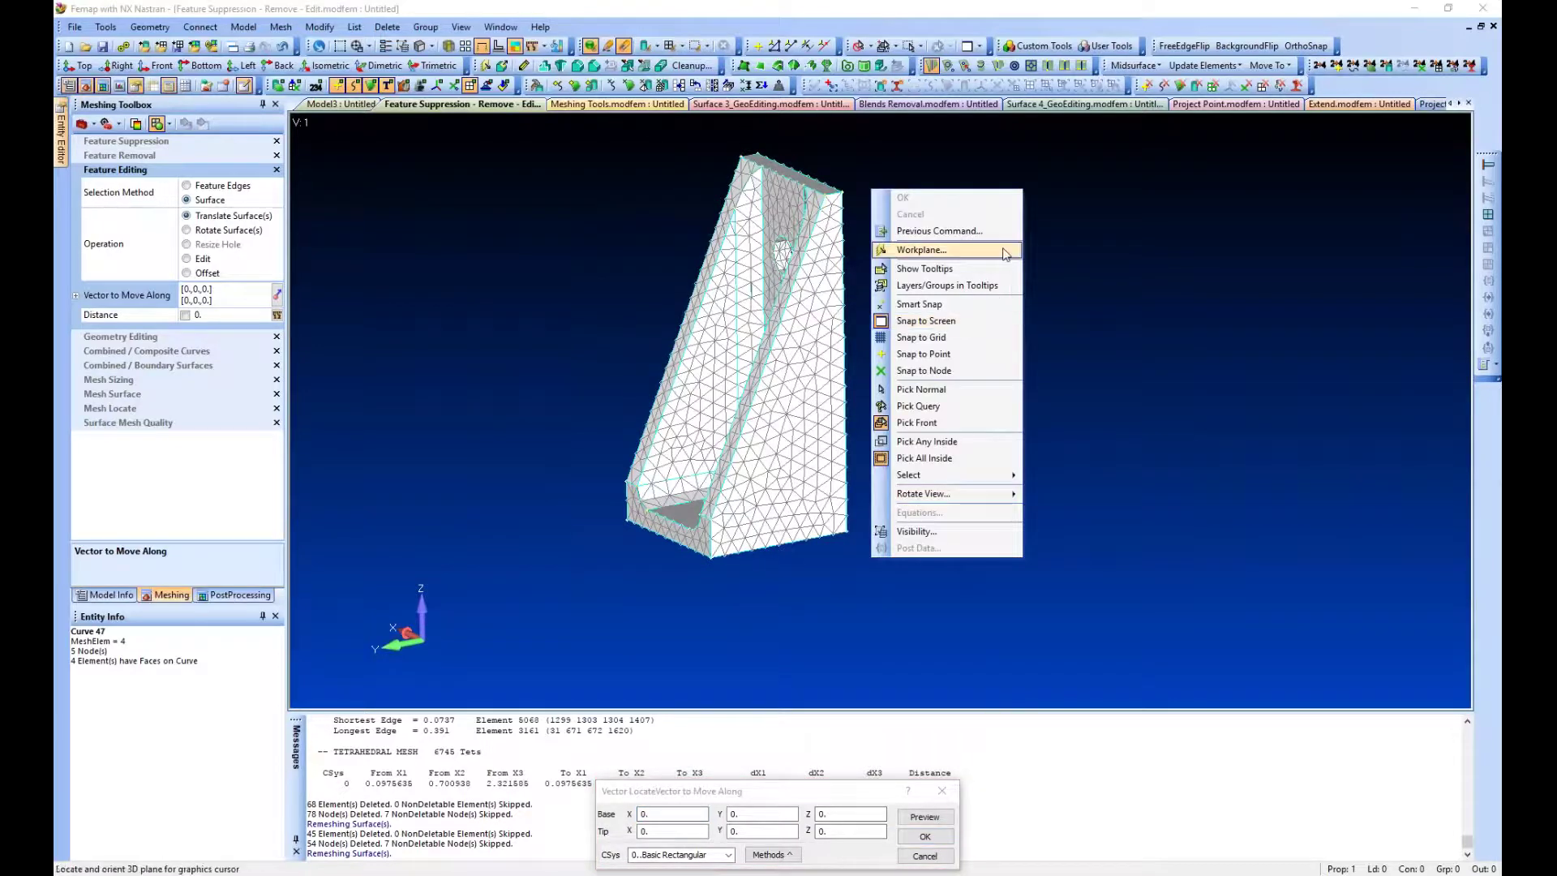
{"action": "left_click", "coordinate": [992, 236]}
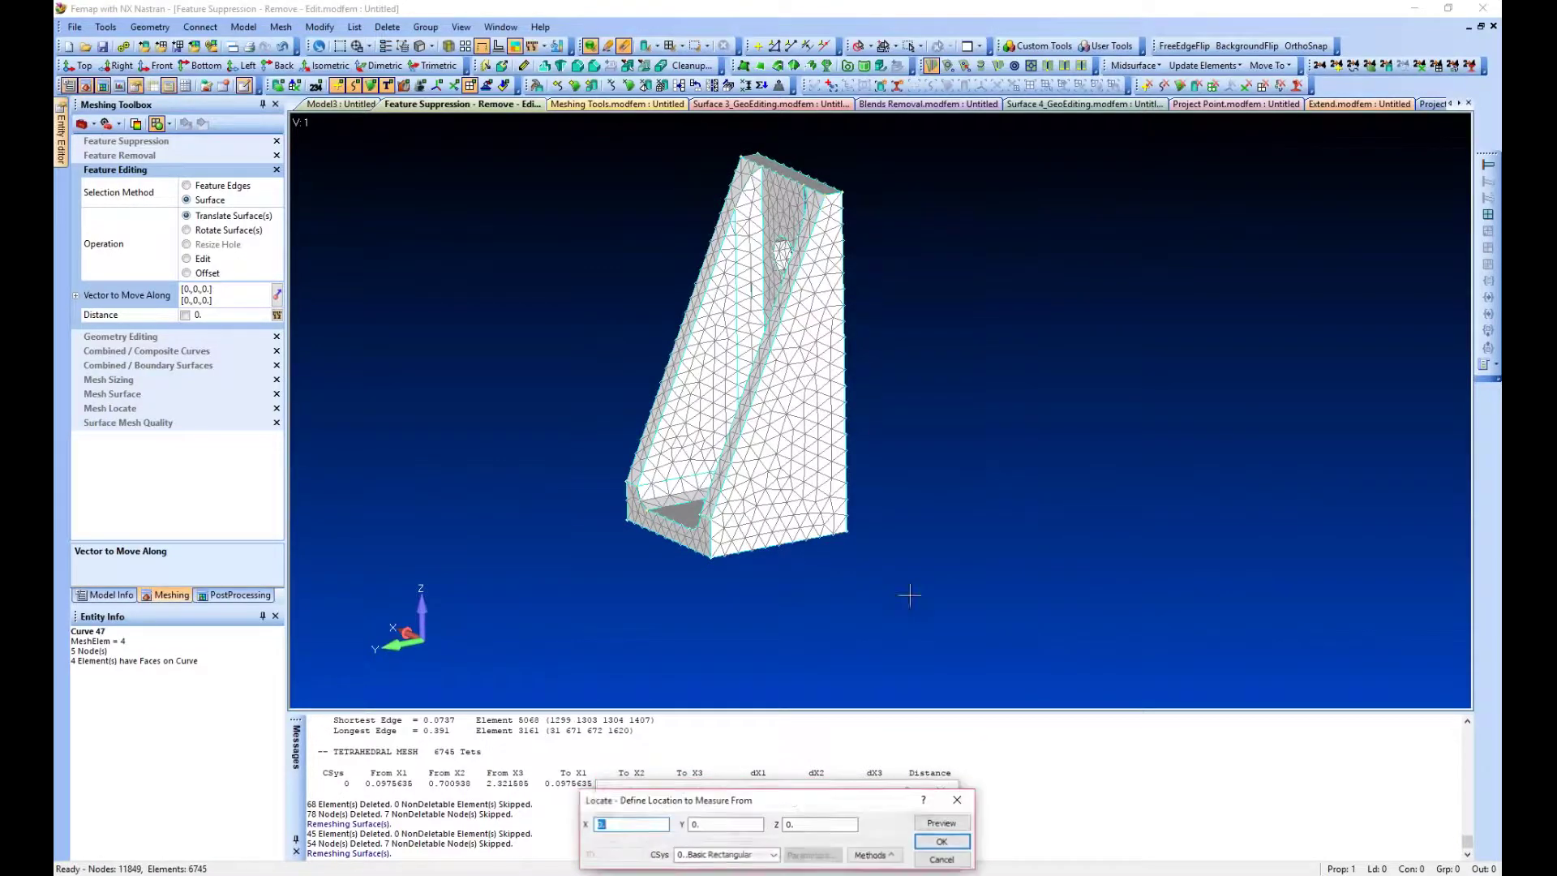
{"action": "right_click", "coordinate": [707, 560]}
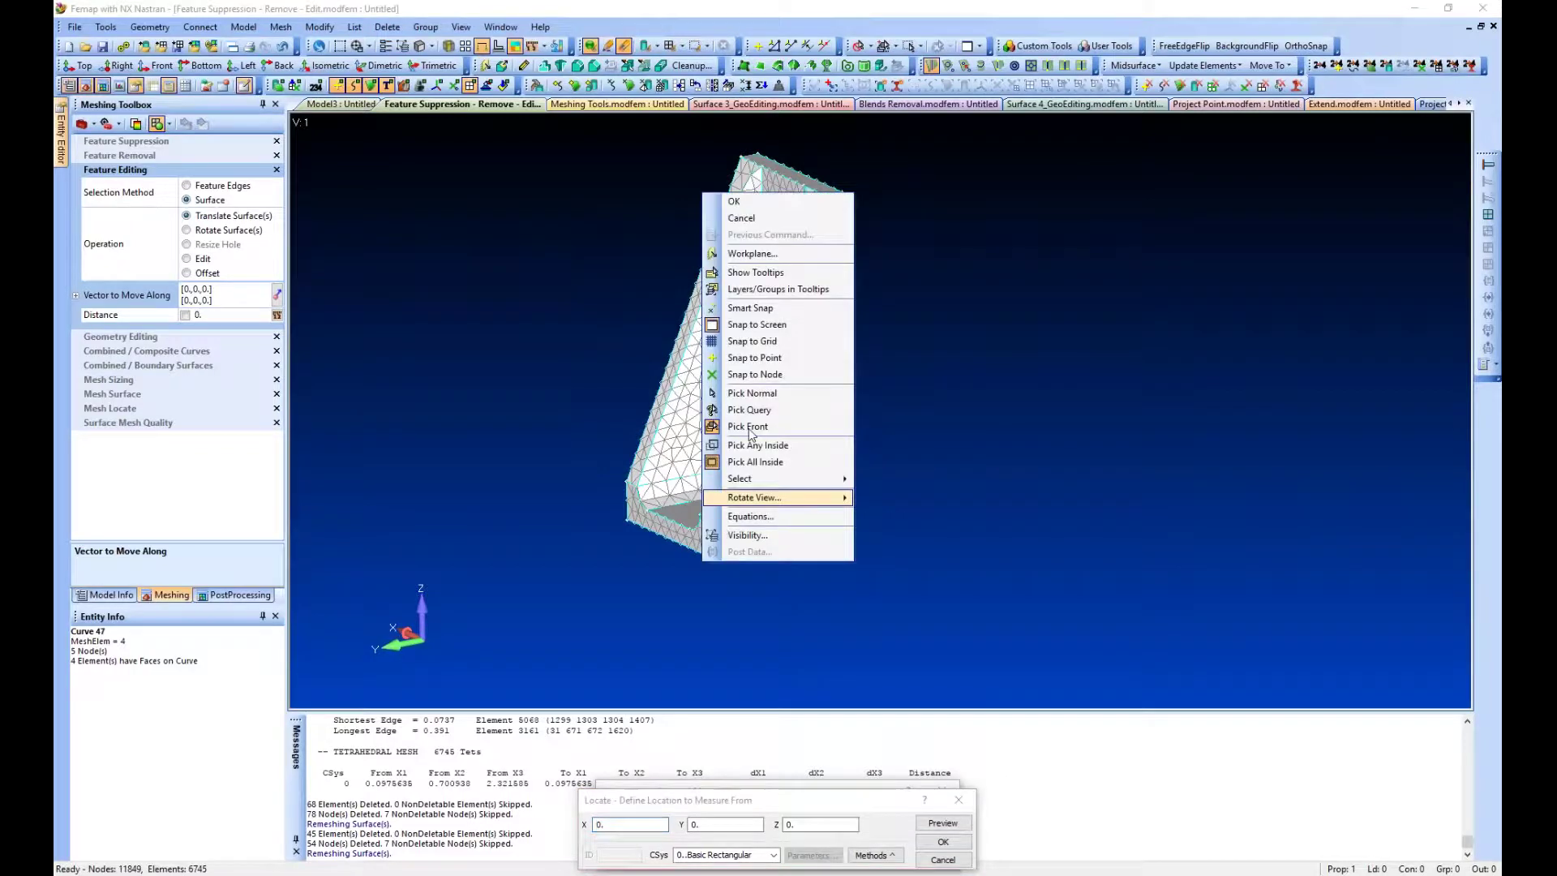
{"action": "left_click", "coordinate": [762, 358]}
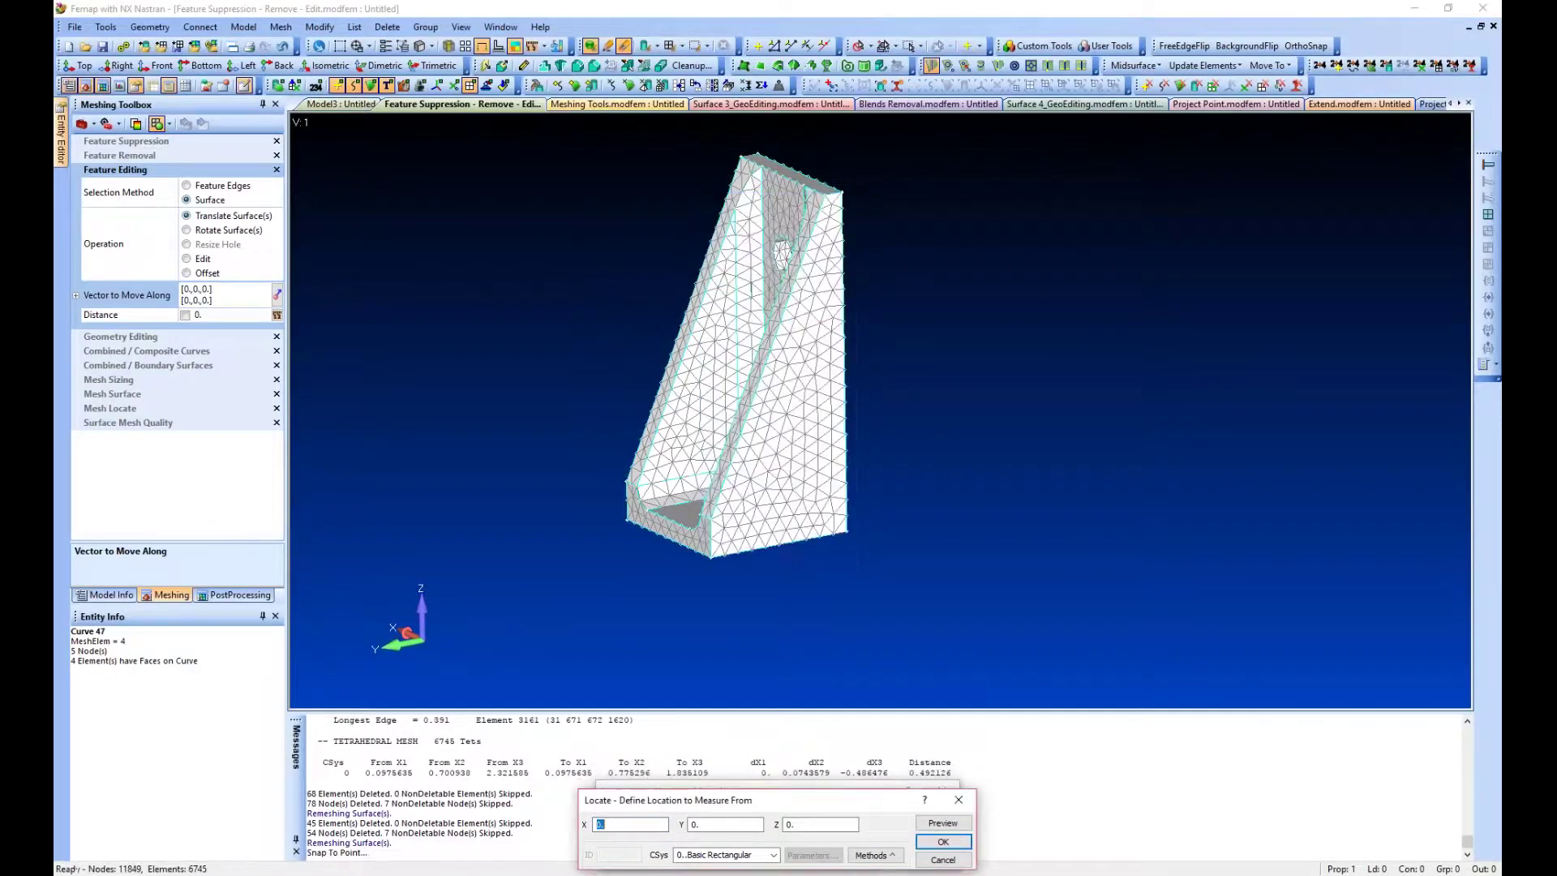
{"action": "left_click", "coordinate": [711, 551]}
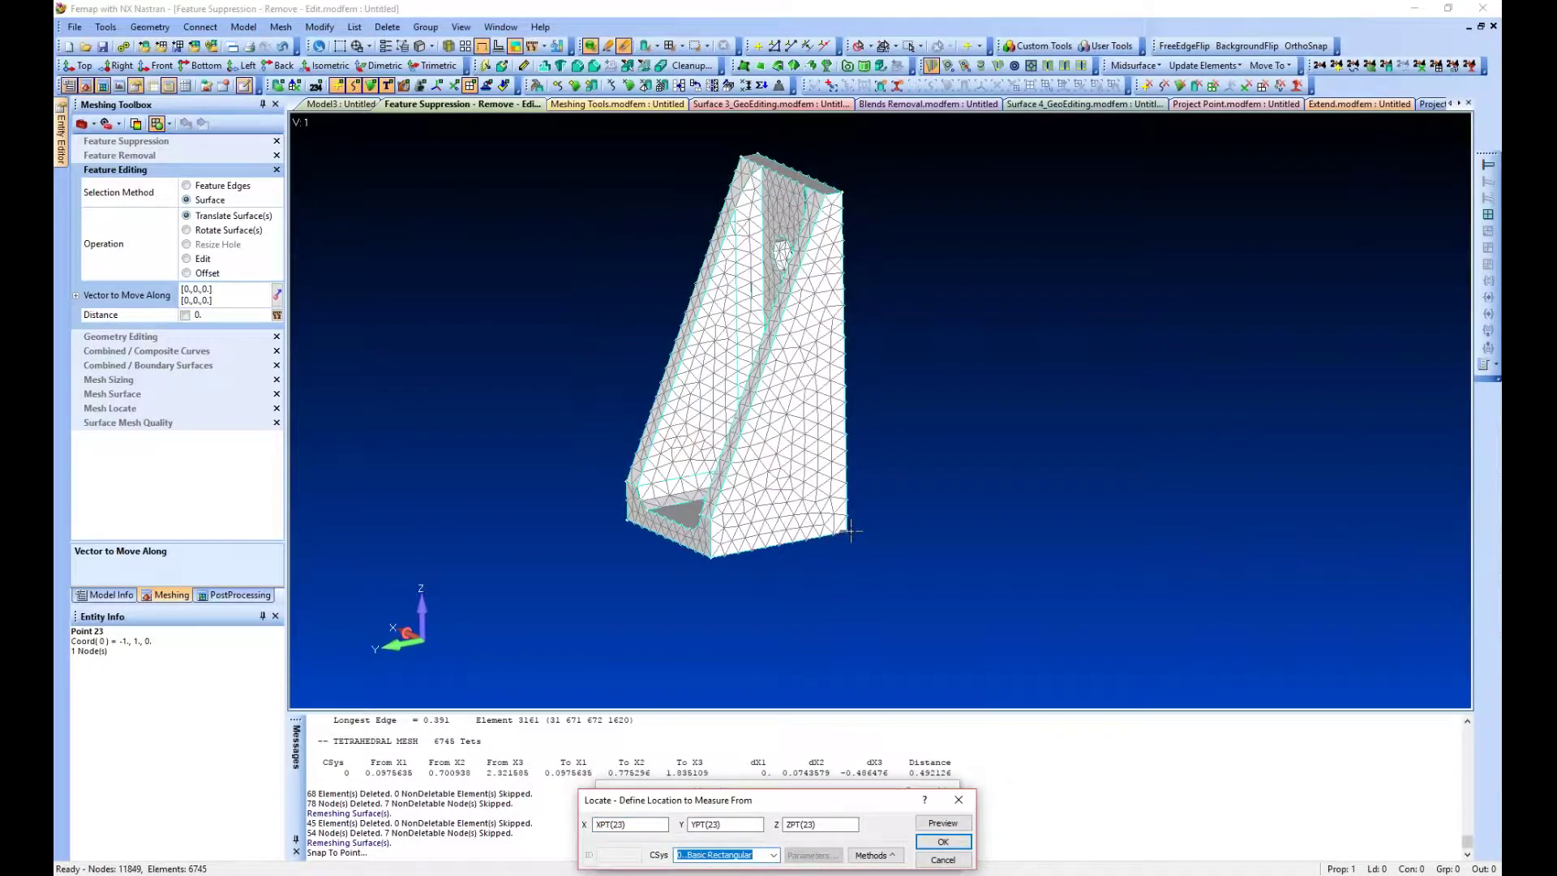
{"action": "right_click", "coordinate": [852, 531]}
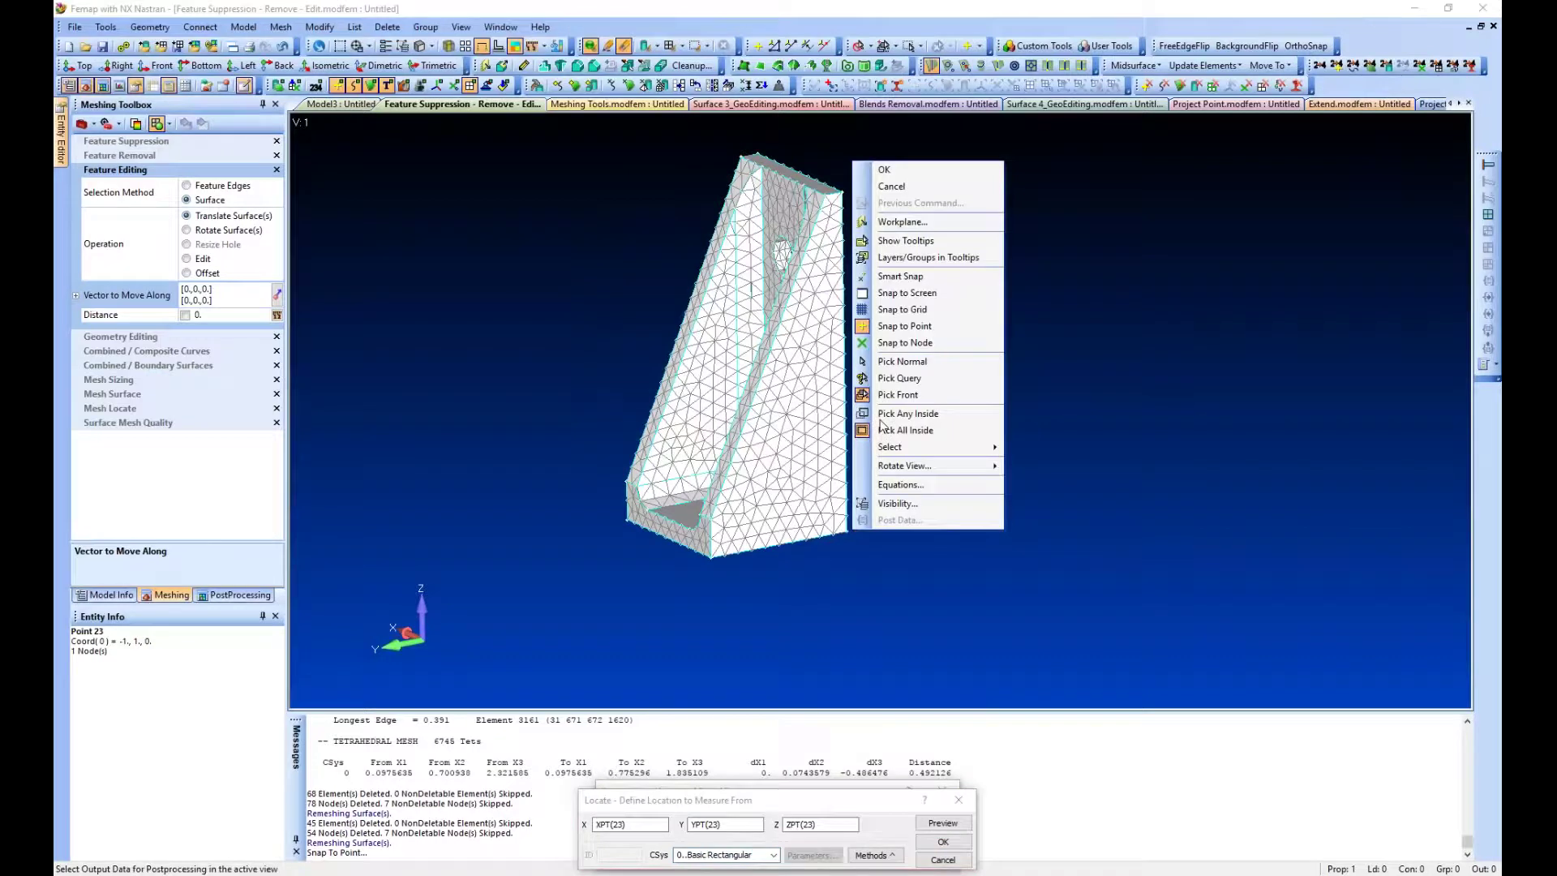
{"action": "left_click", "coordinate": [899, 171]}
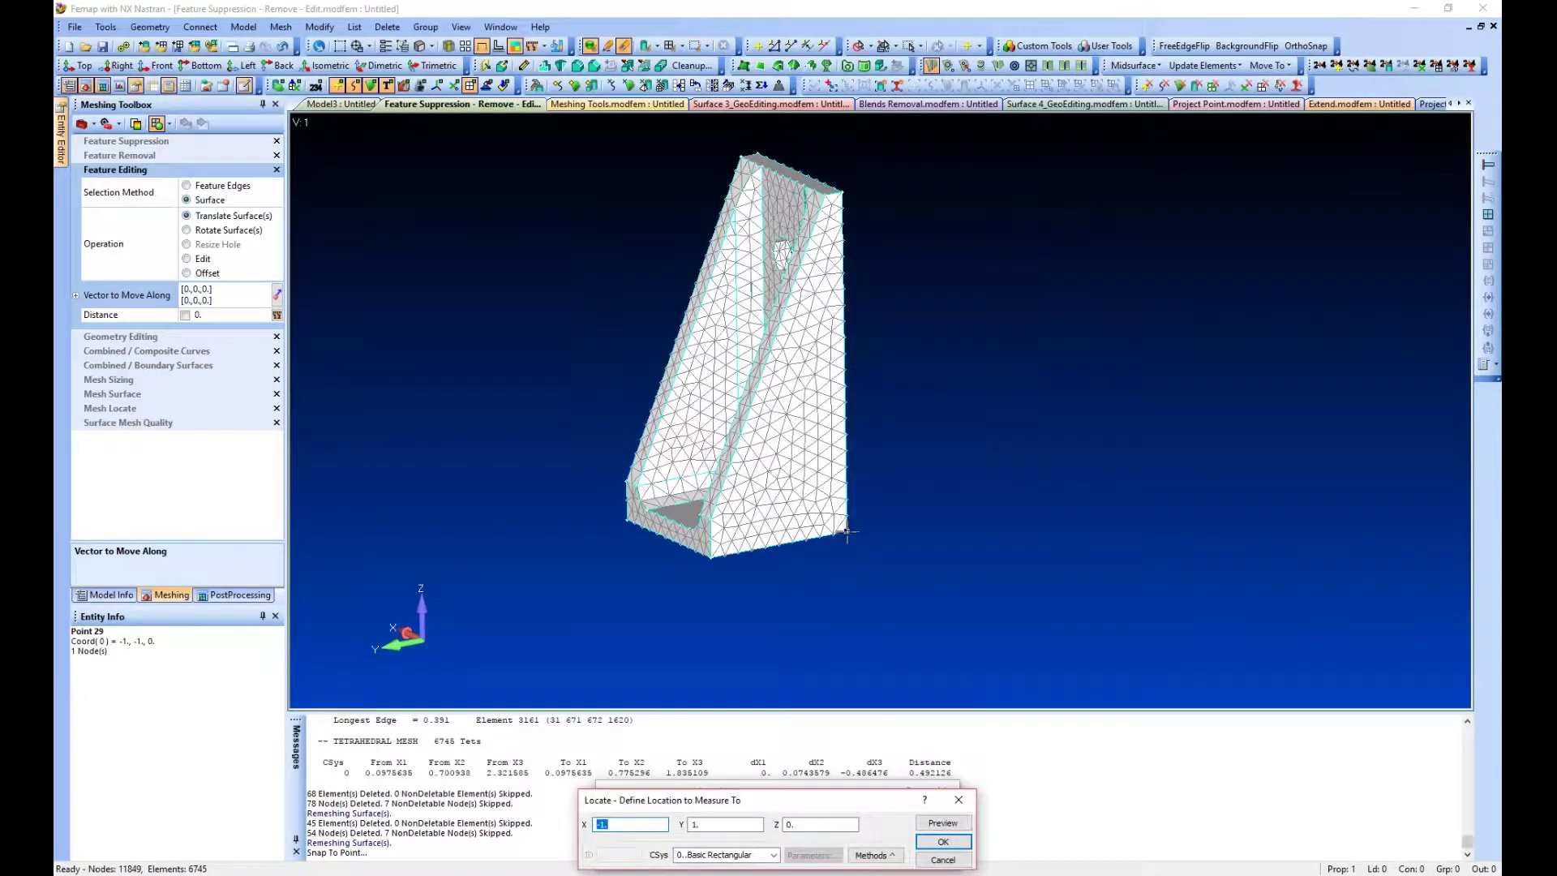
{"action": "left_click", "coordinate": [939, 861]}
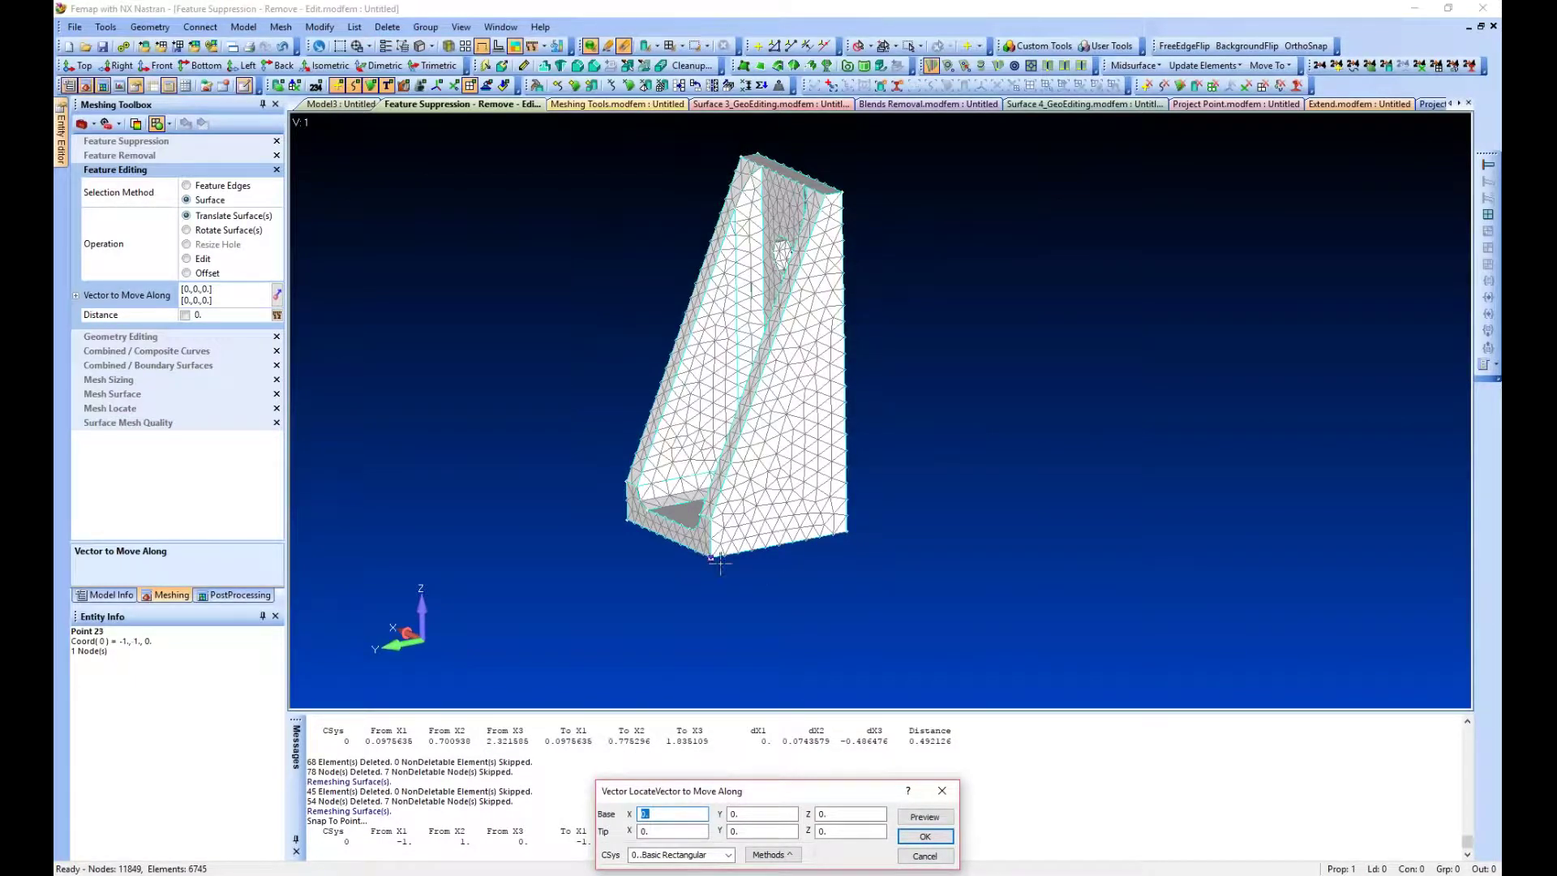
- Define the move vector from the side's front bottom corner to its rear bottom corner and translate the back surface by 0.25
{"action": "left_click", "coordinate": [759, 552]}
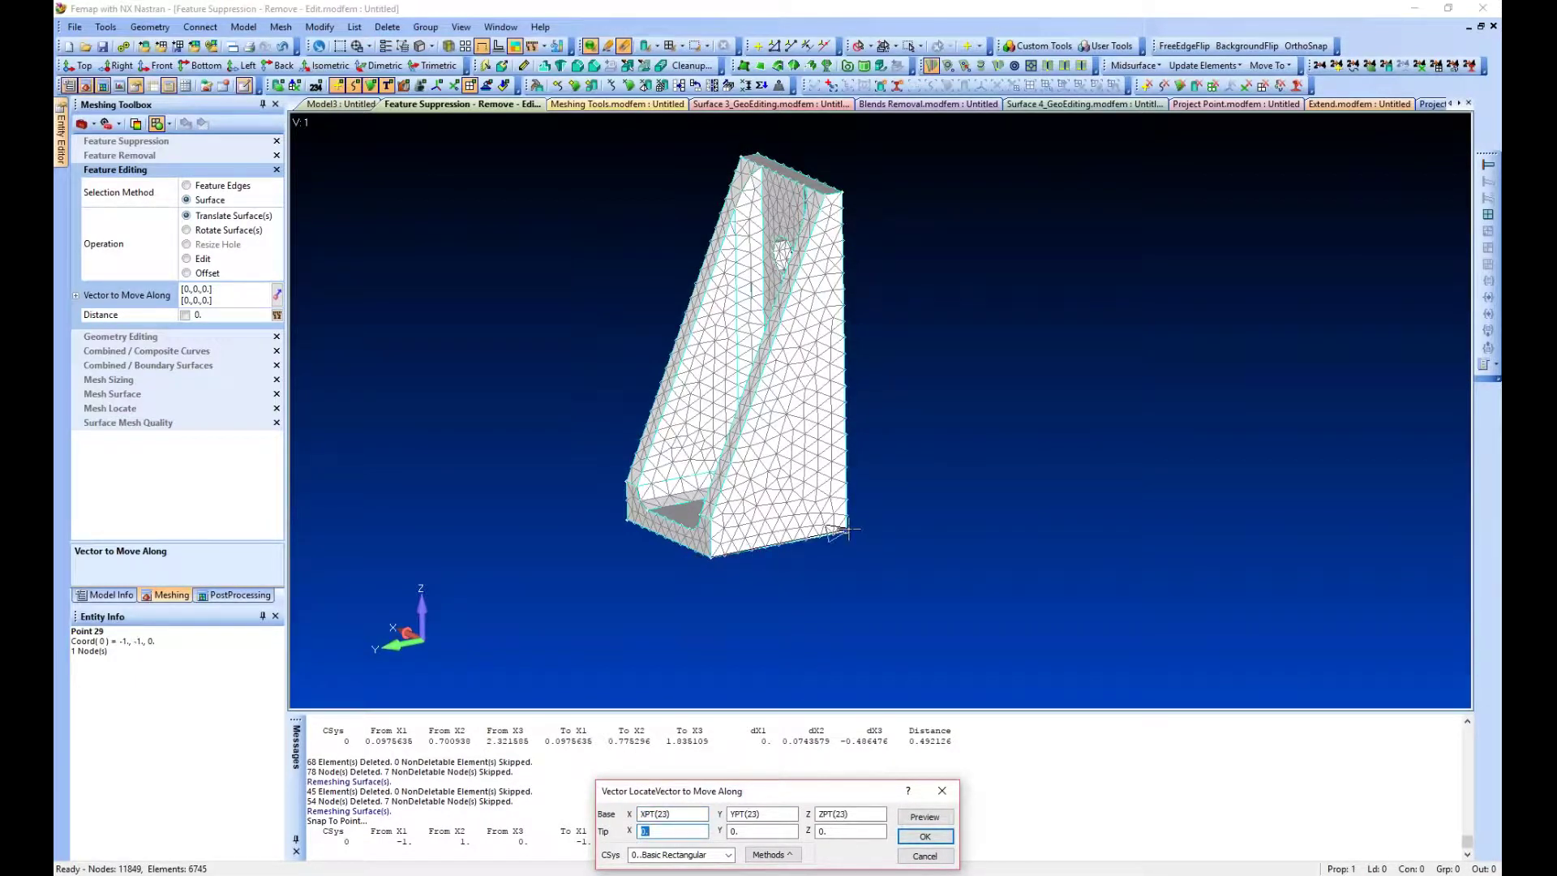
{"action": "left_click", "coordinate": [845, 532]}
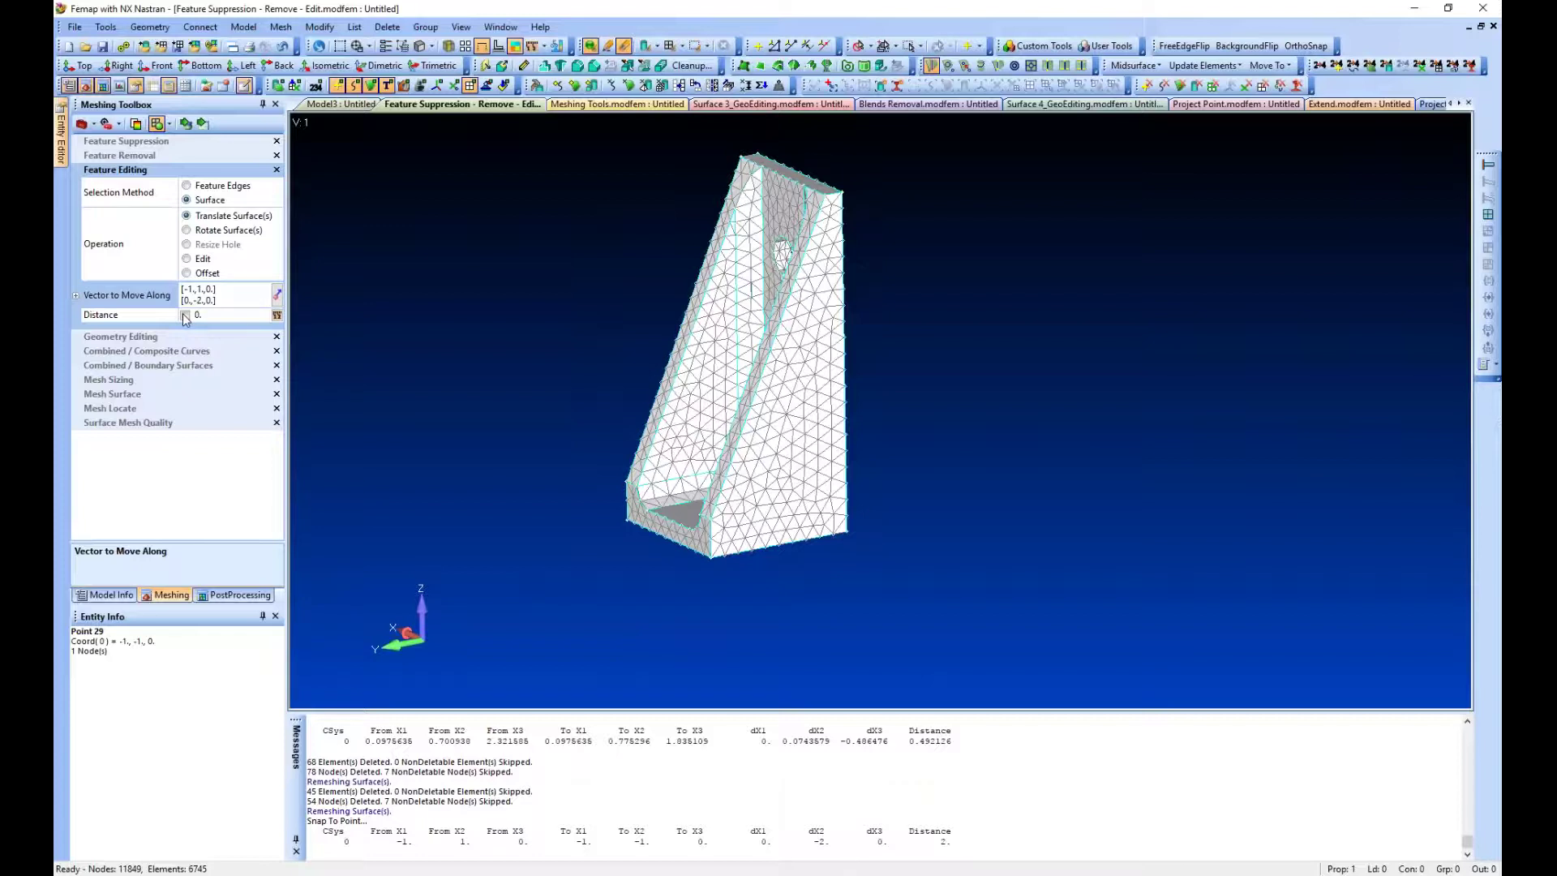
{"action": "left_click", "coordinate": [125, 315]}
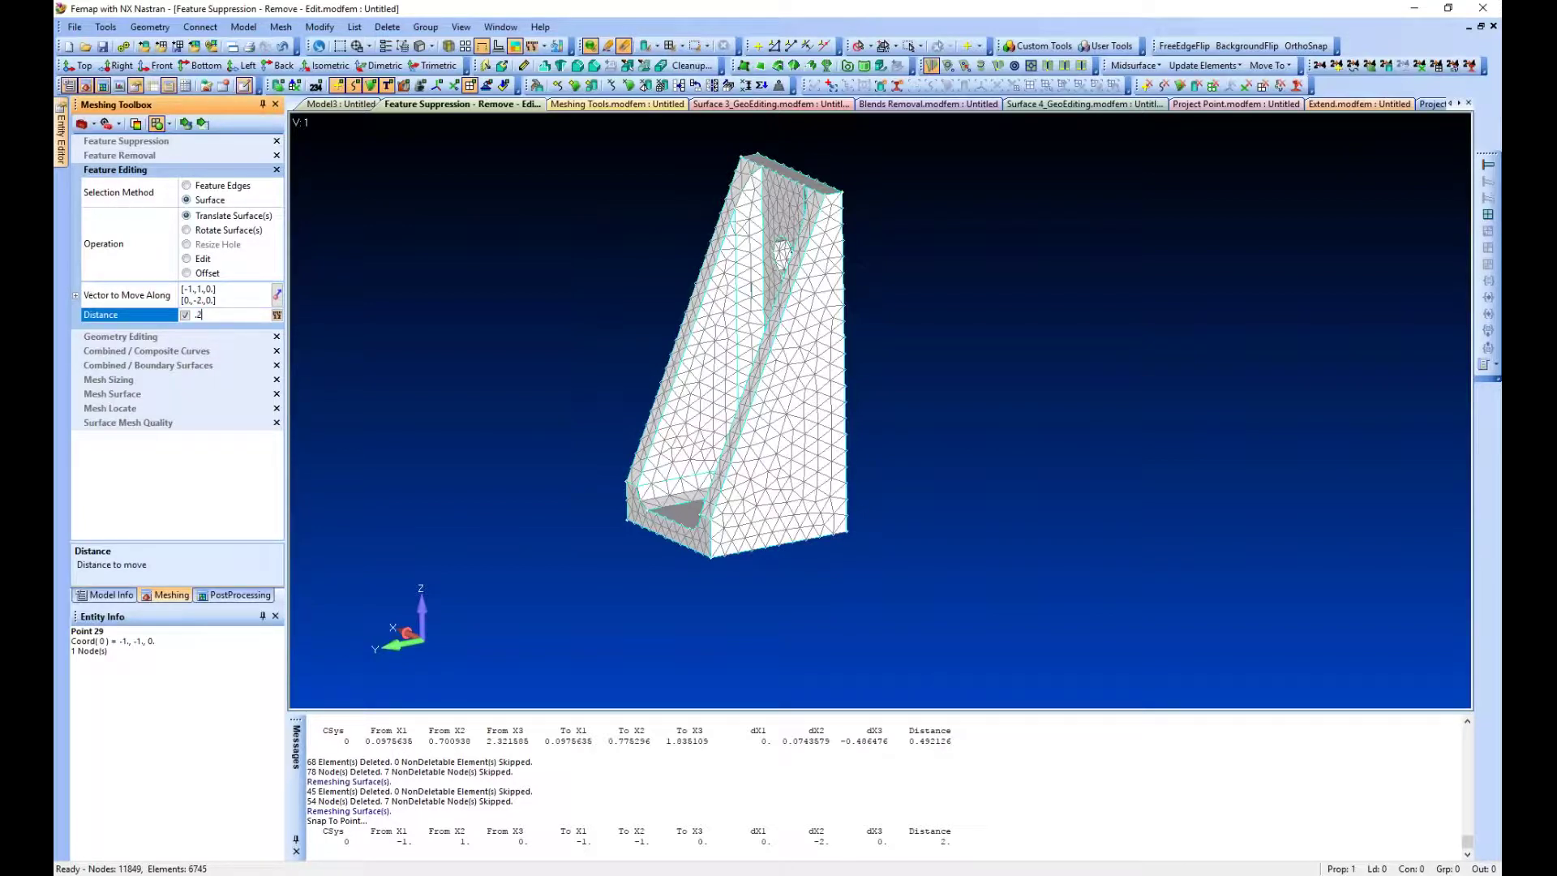
{"action": "left_click", "coordinate": [185, 124]}
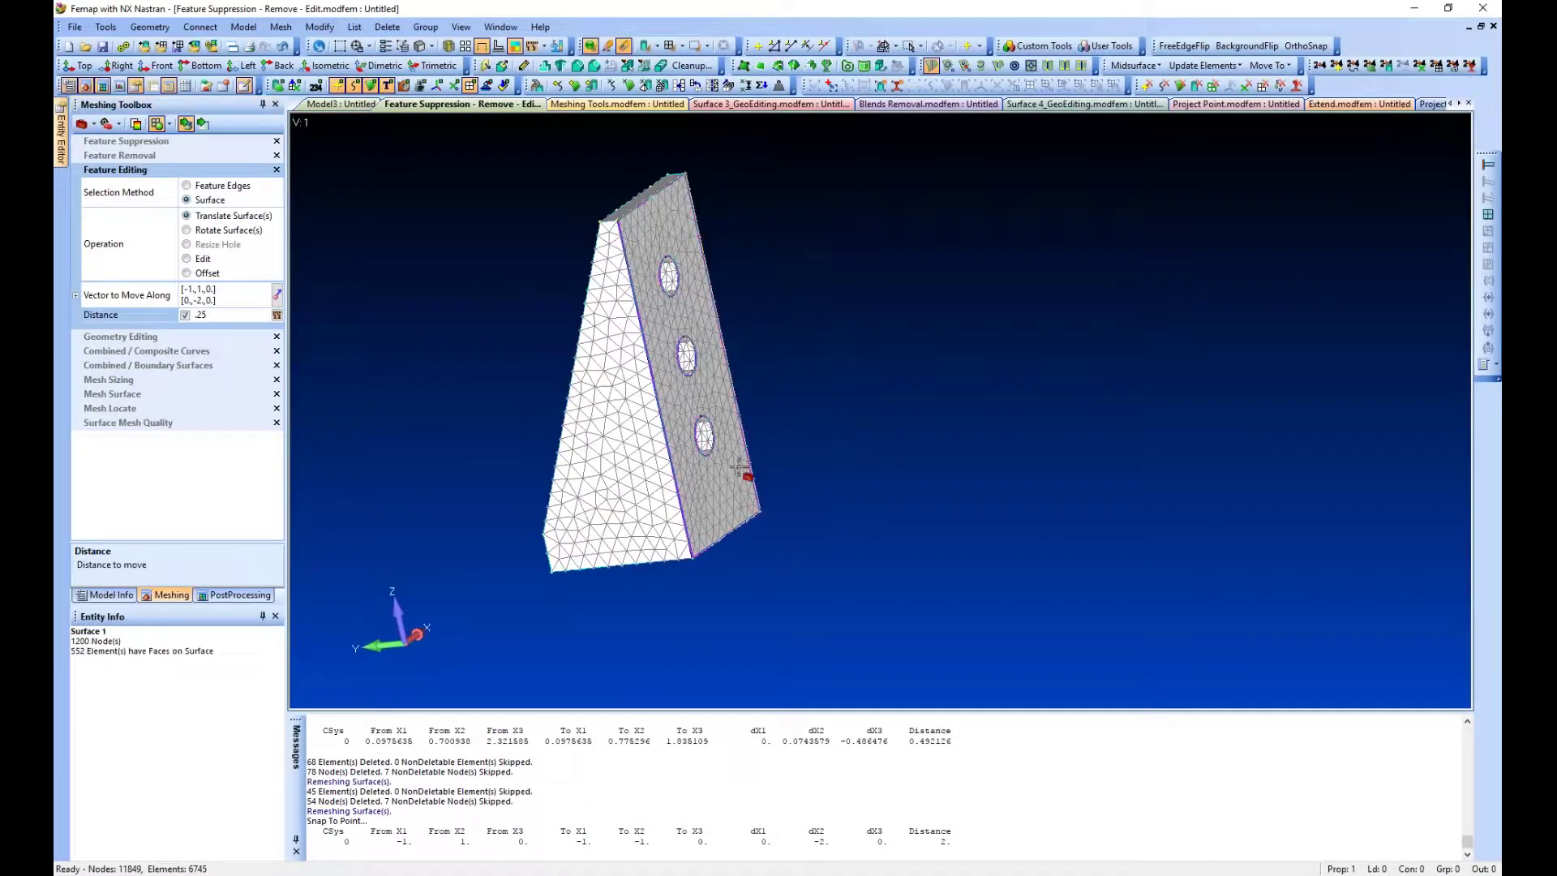
{"action": "middle_click_drag", "start_coordinate": [586, 560], "coordinate": [928, 497]}
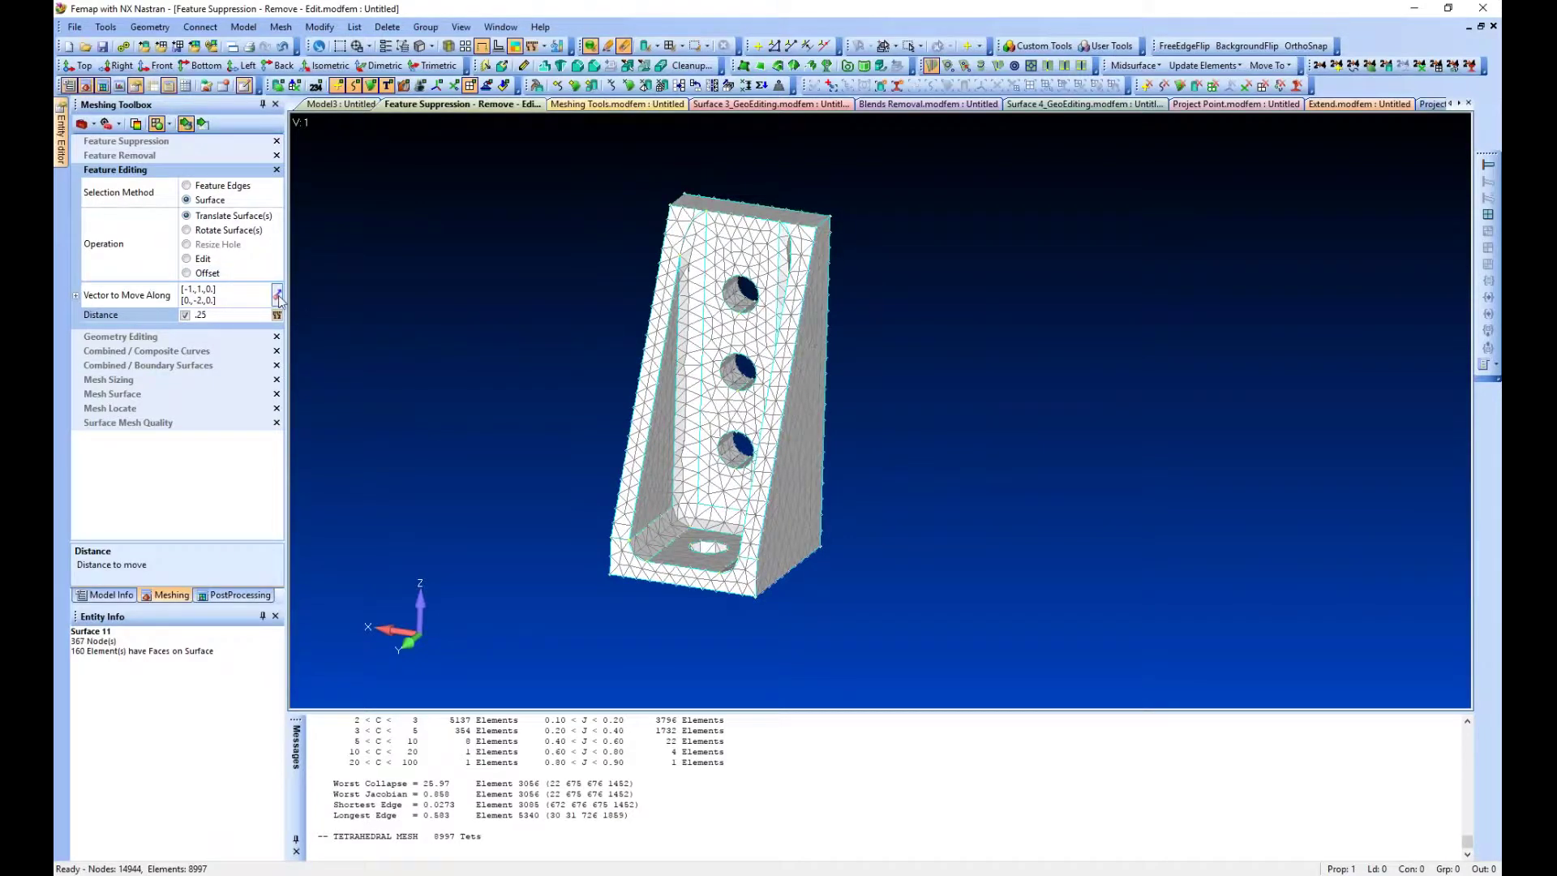
- Define the move vector along the bracket side's rear vertical edge, from its bottom corner to its top corner
{"action": "left_click", "coordinate": [277, 297]}
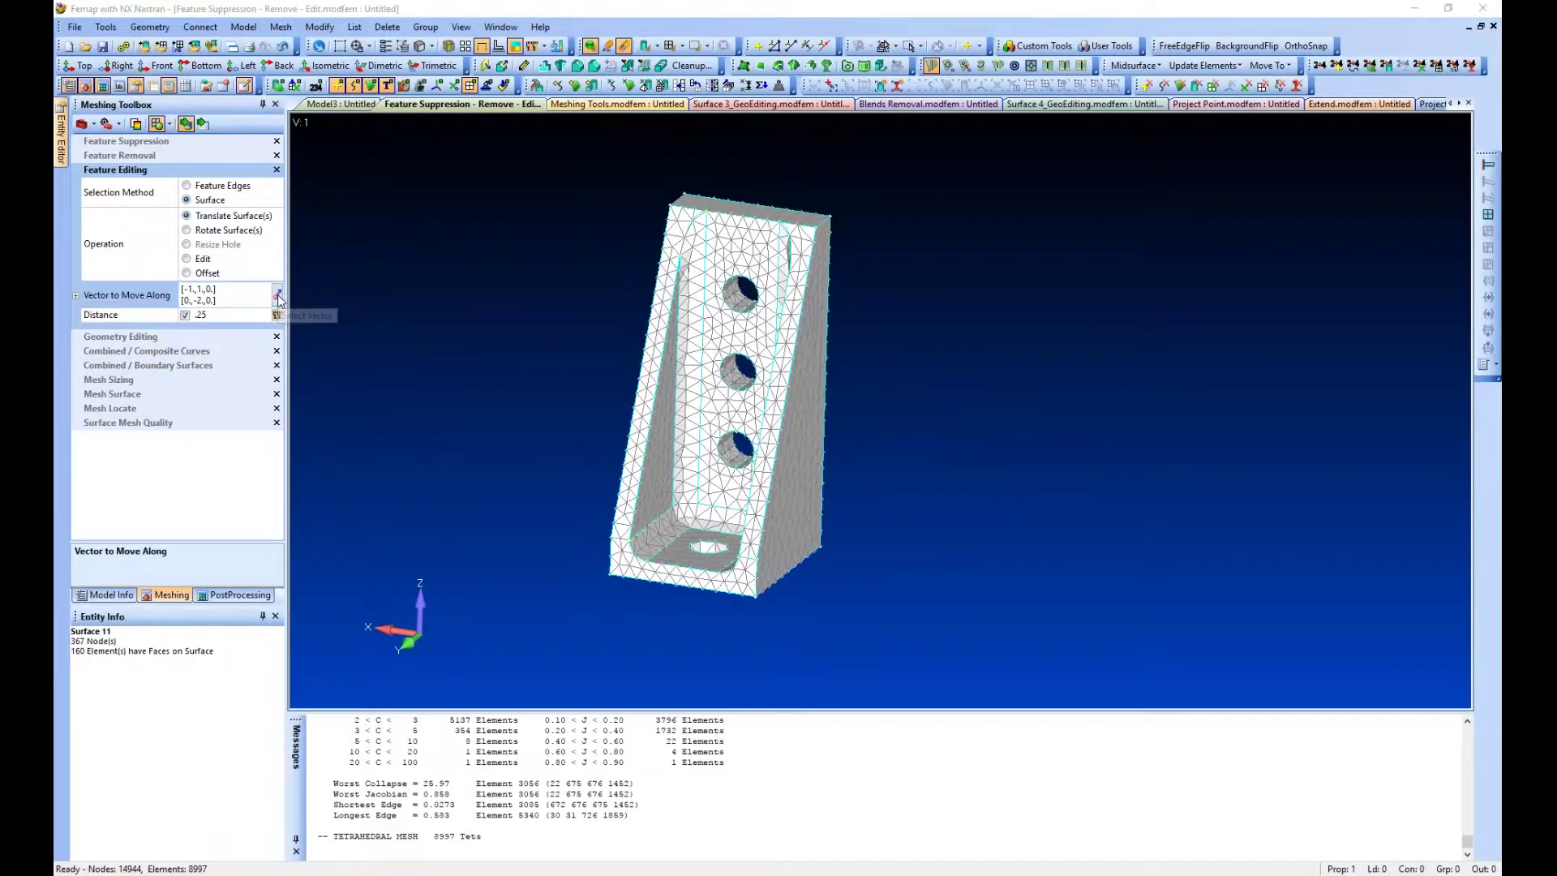
{"action": "middle_click_drag", "start_coordinate": [892, 487], "coordinate": [896, 561]}
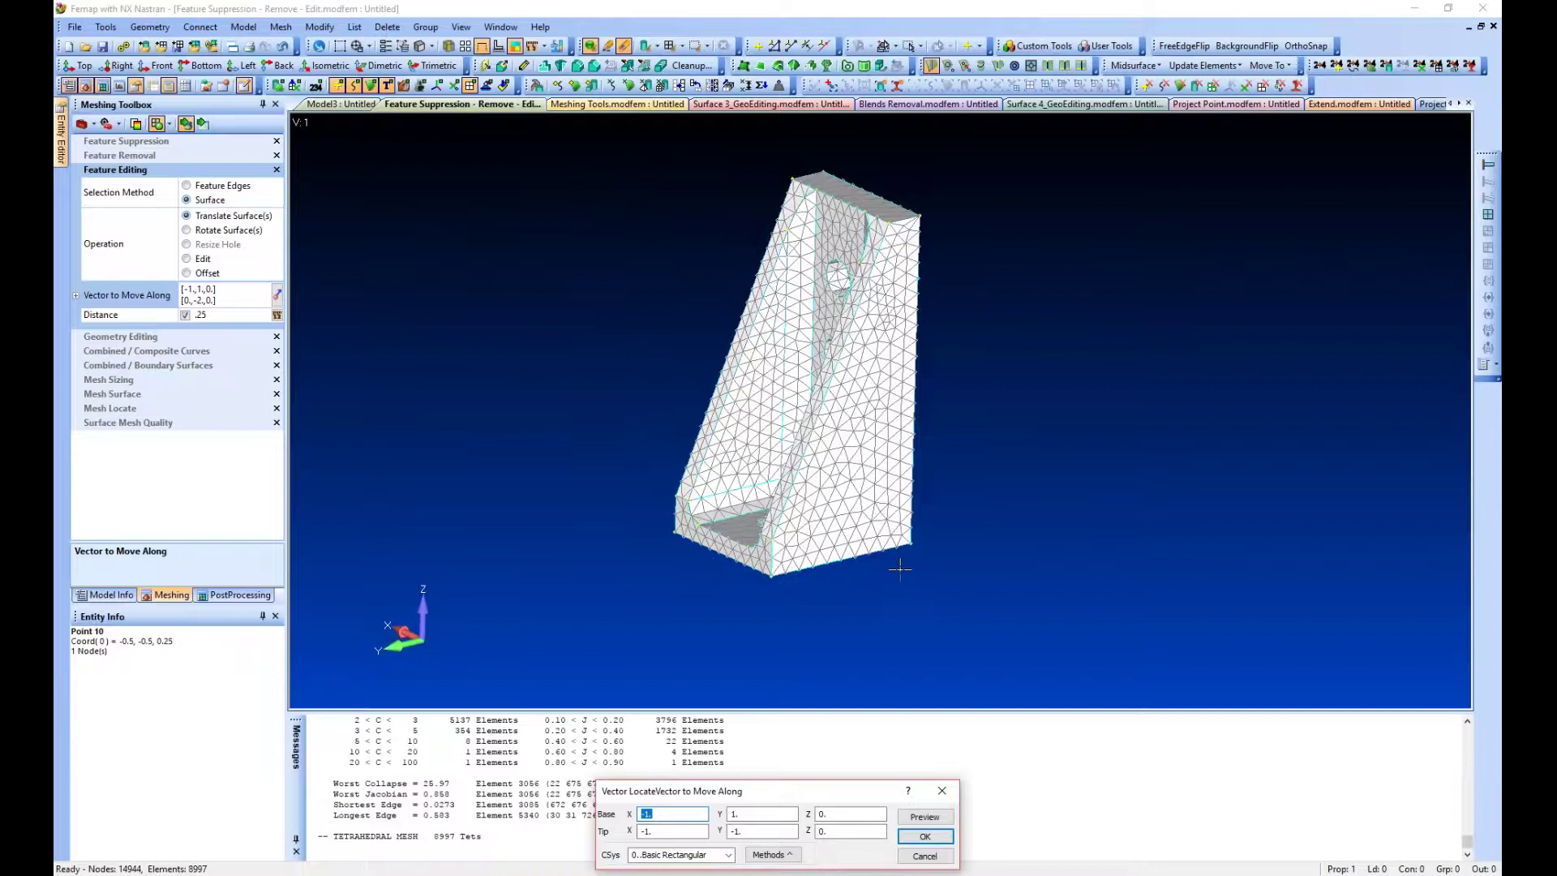
{"action": "left_click", "coordinate": [913, 543]}
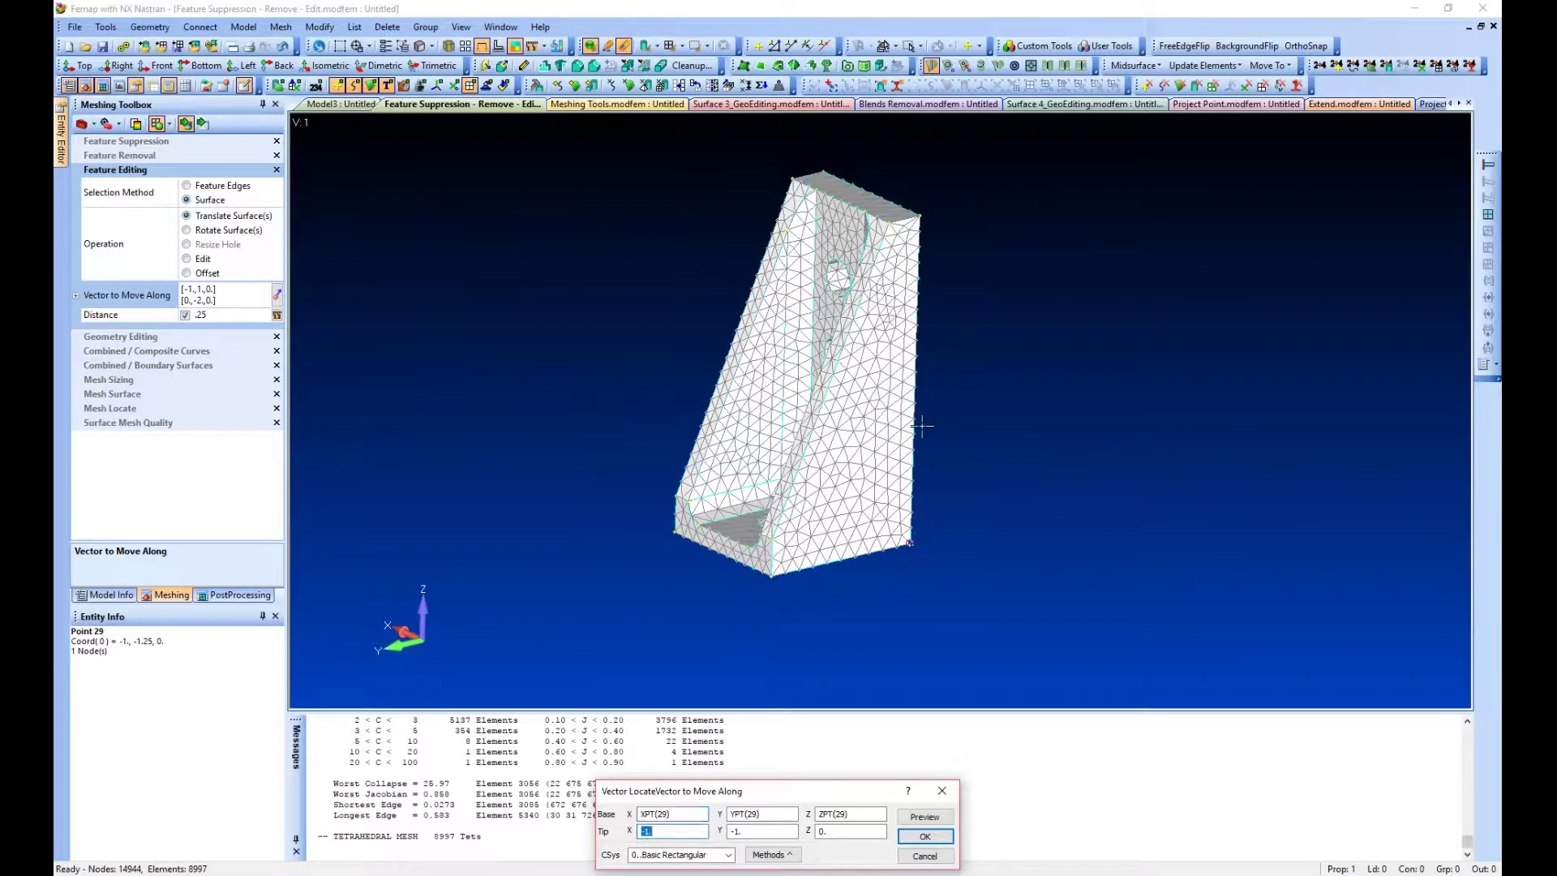
{"action": "left_click", "coordinate": [922, 219]}
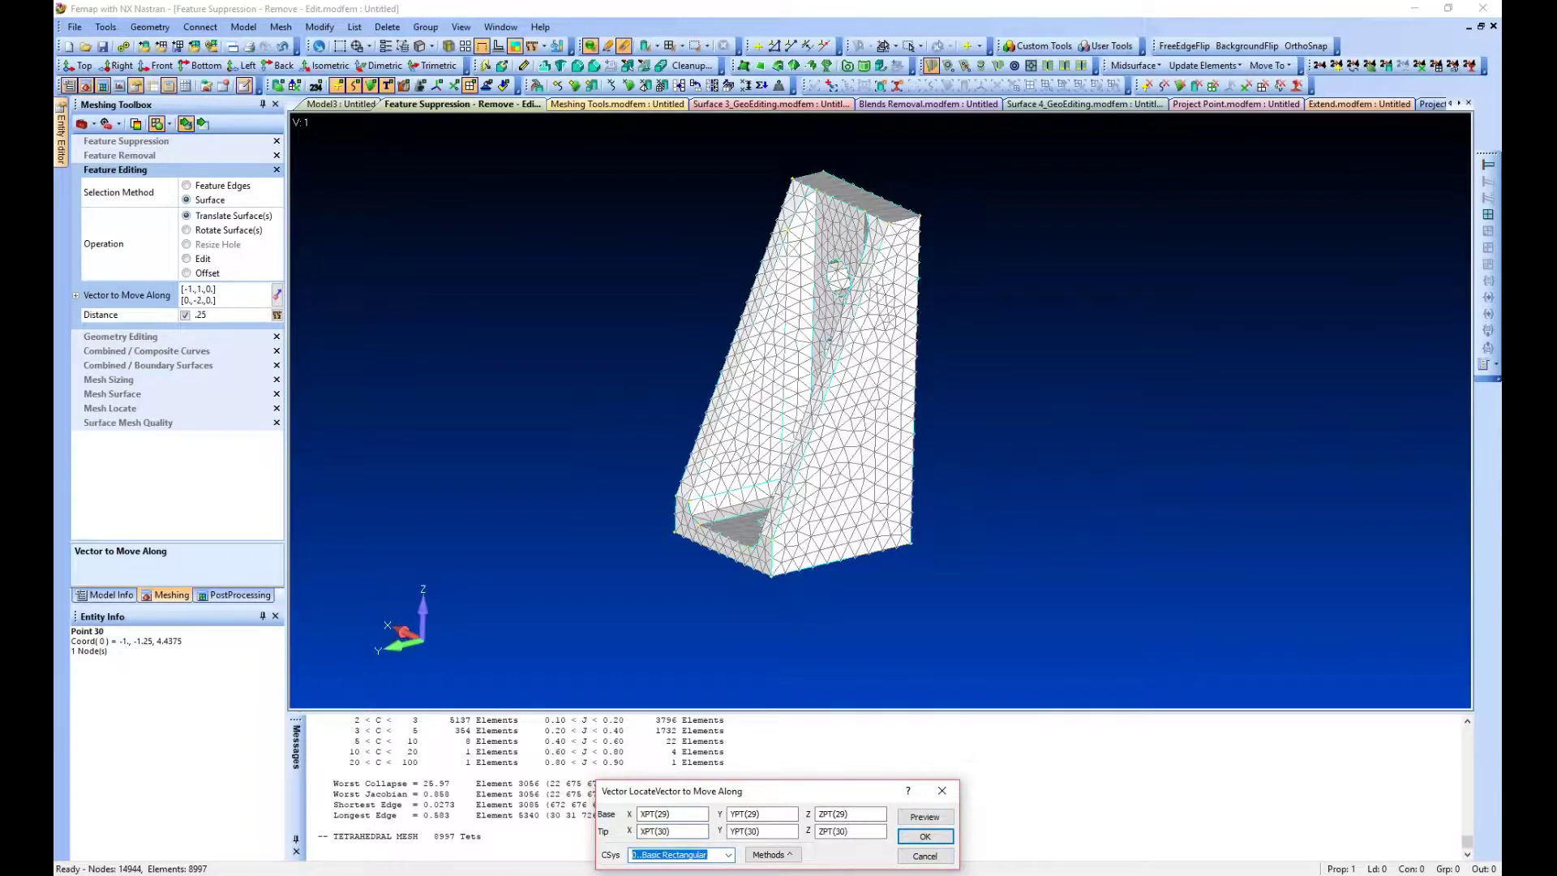
{"action": "left_click", "coordinate": [925, 836]}
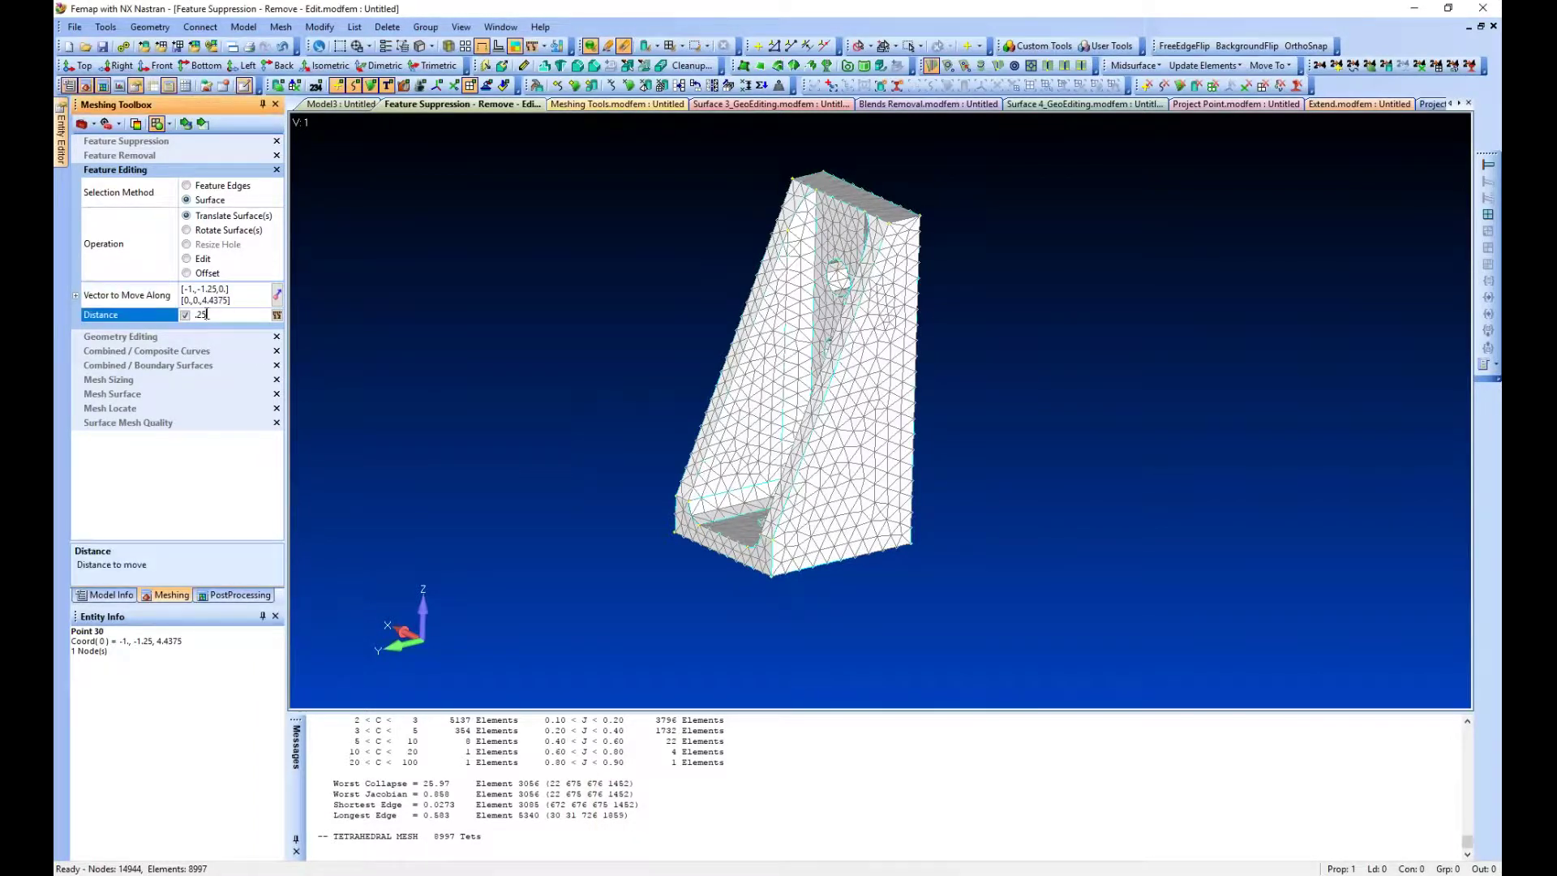
- Try to translate the bracket's top surface along the vertical vector by 0.5, and again by 0.25
{"action": "type", "text": ".5"}
{"action": "left_click", "coordinate": [186, 123]}
{"action": "left_click", "coordinate": [856, 198]}
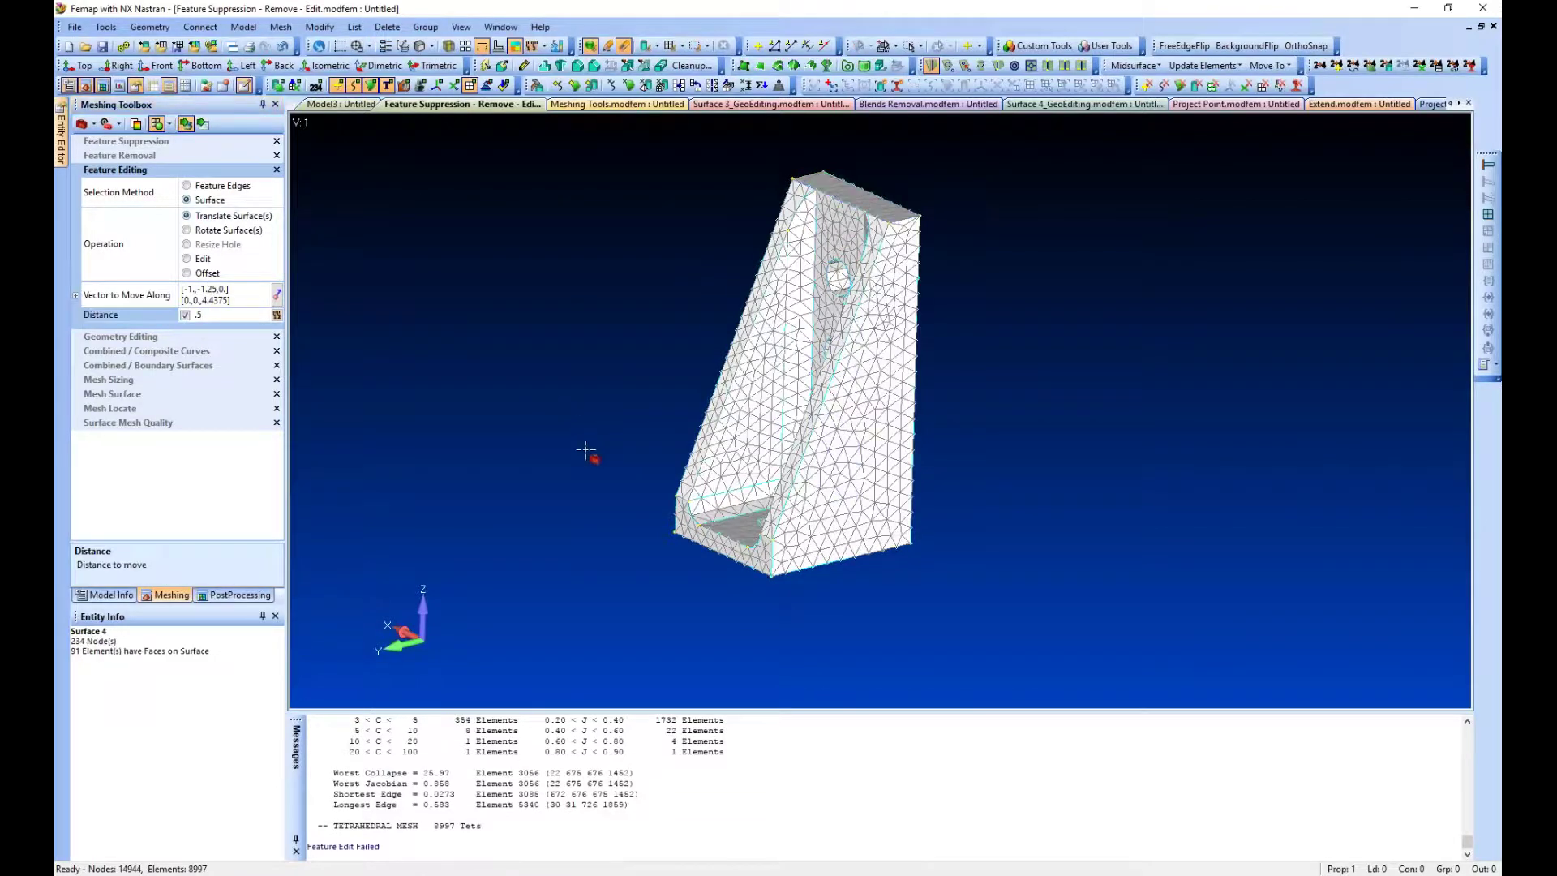
{"action": "left_click", "coordinate": [167, 316]}
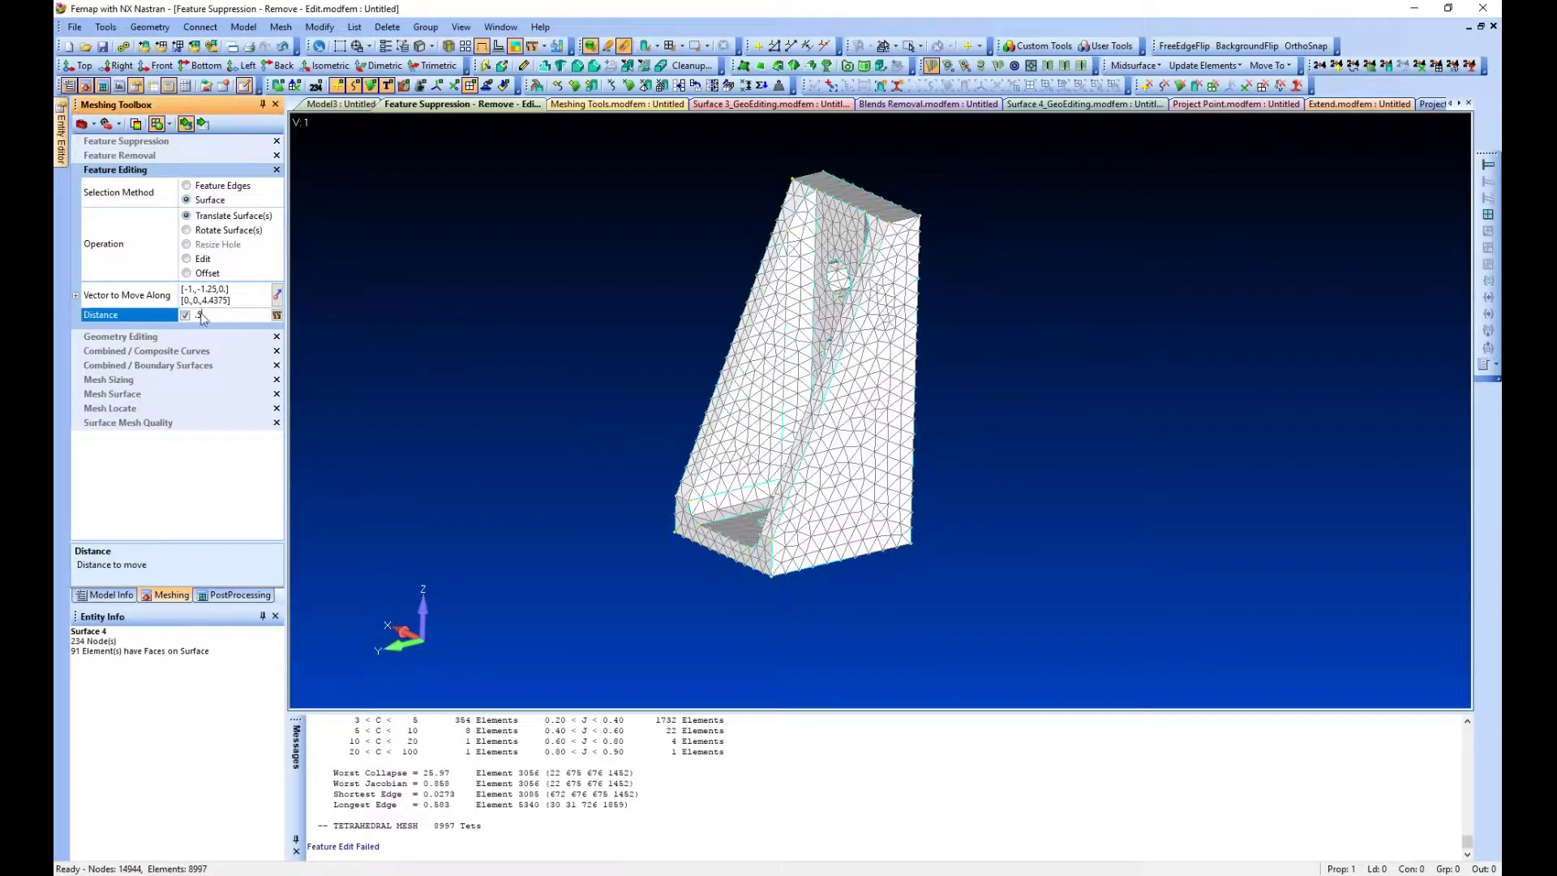
{"action": "type", "text": ".25"}
{"action": "left_click", "coordinate": [876, 205]}
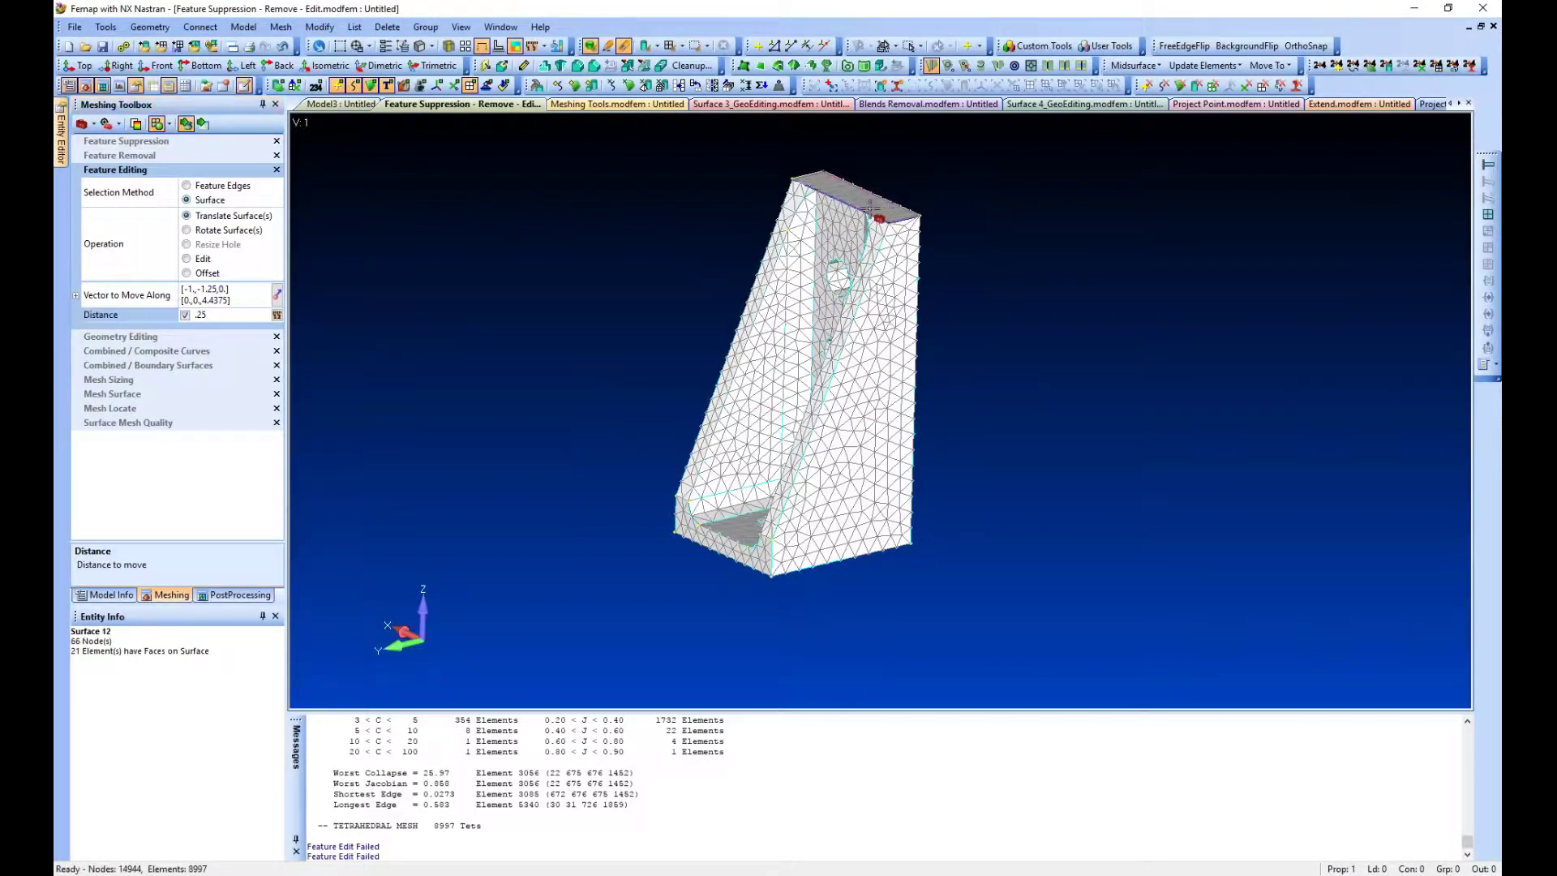
- Translate the slanted front surfaces of both bracket sides by 0.25 along the vertical vector
{"action": "middle_click_drag", "start_coordinate": [730, 310], "coordinate": [436, 303]}
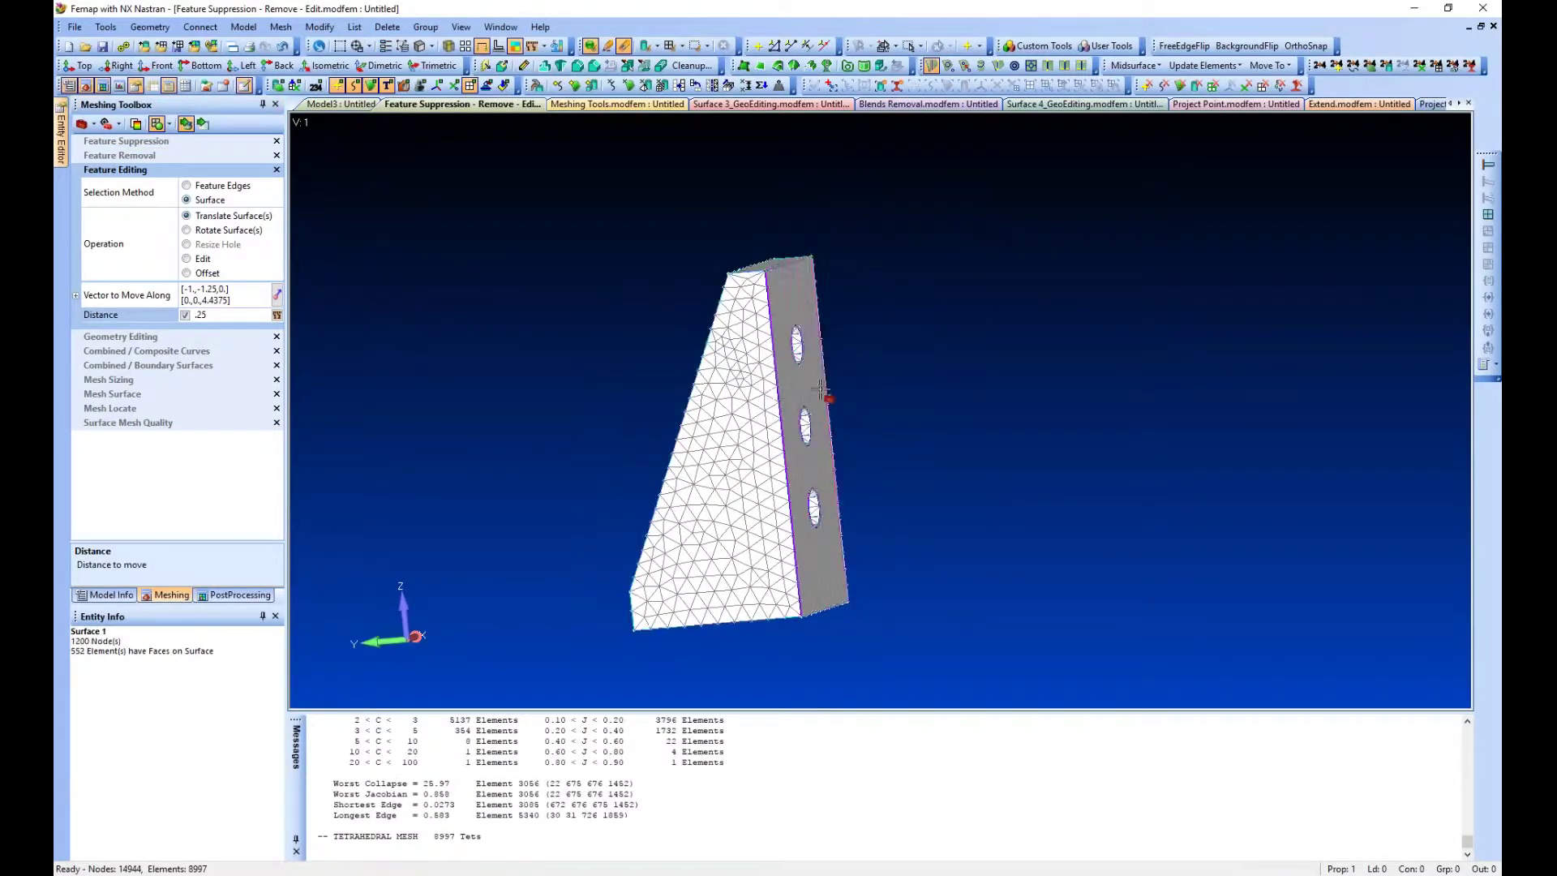
{"action": "middle_click_drag", "start_coordinate": [685, 373], "coordinate": [948, 412]}
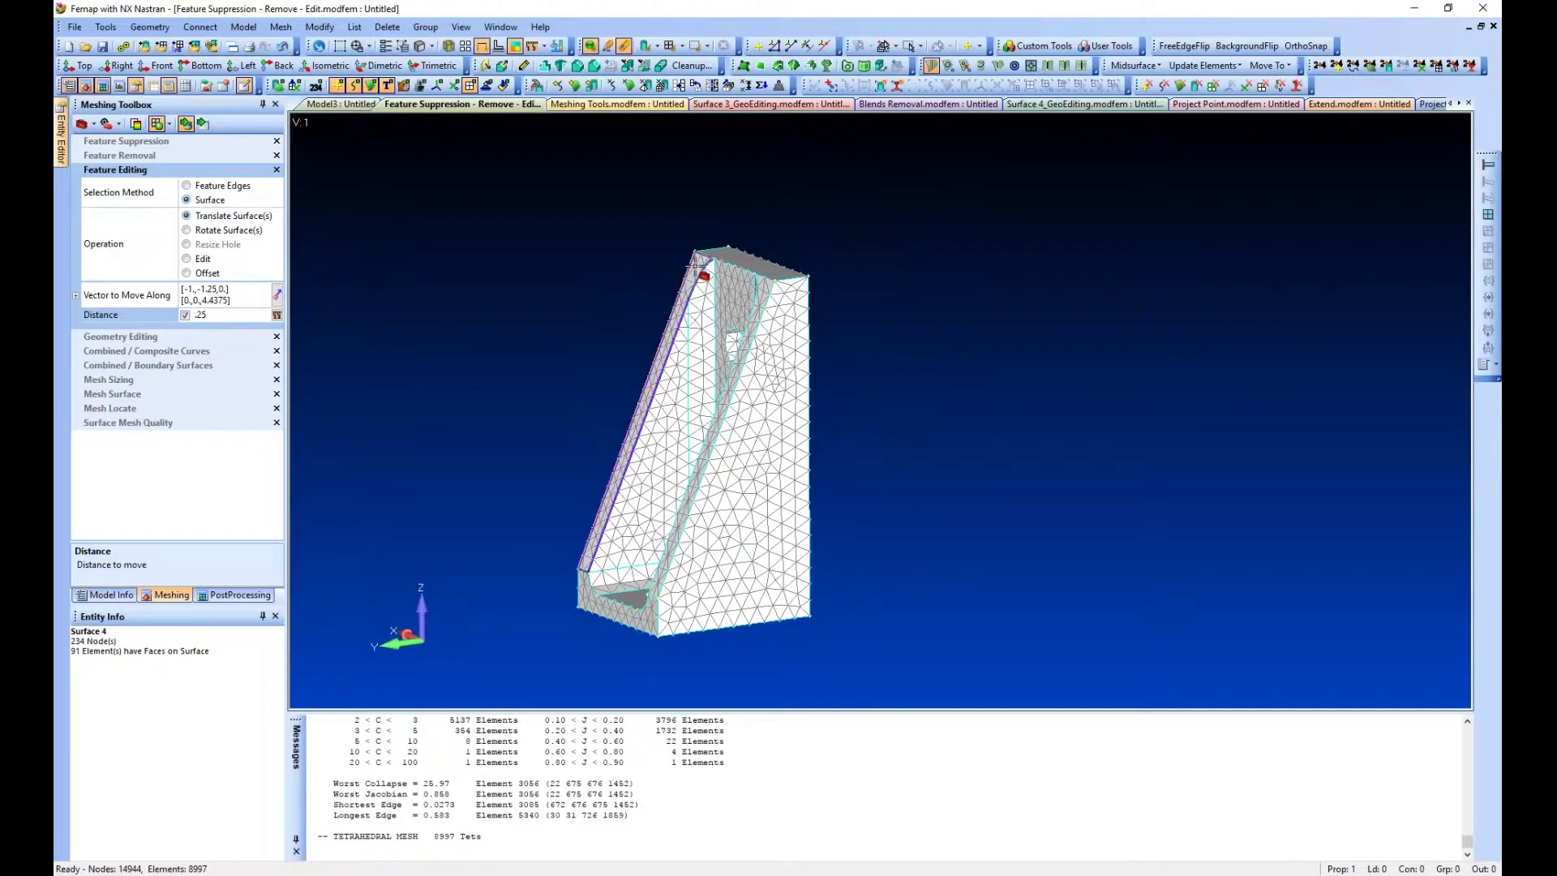
{"action": "left_click", "coordinate": [733, 323]}
{"action": "left_click", "coordinate": [733, 323]}
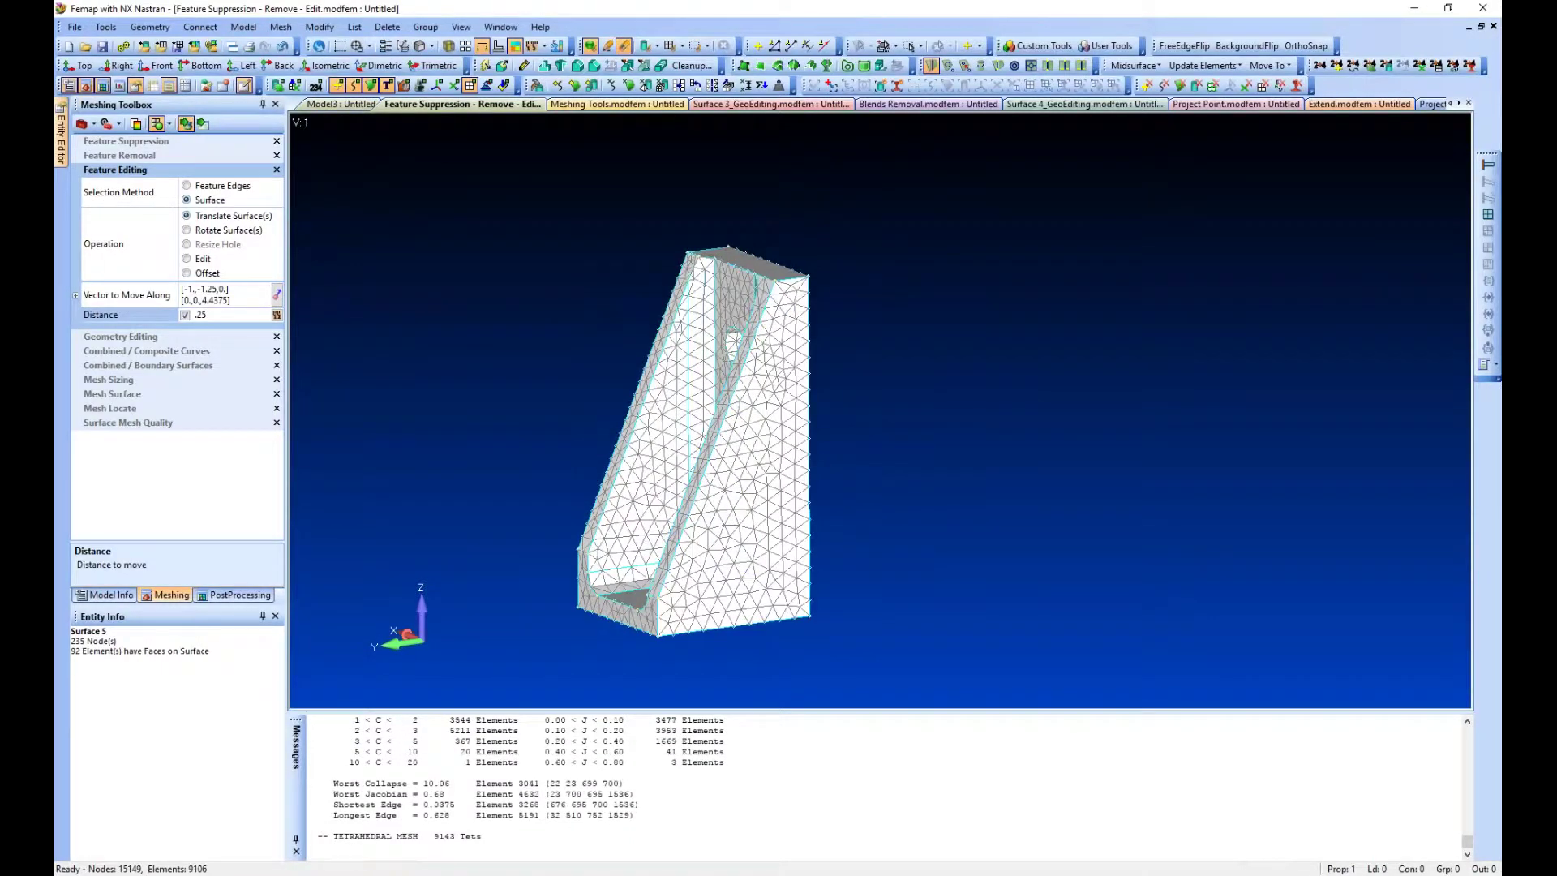
{"action": "left_click", "coordinate": [758, 399]}
{"action": "middle_click_drag", "start_coordinate": [793, 386], "coordinate": [827, 351]}
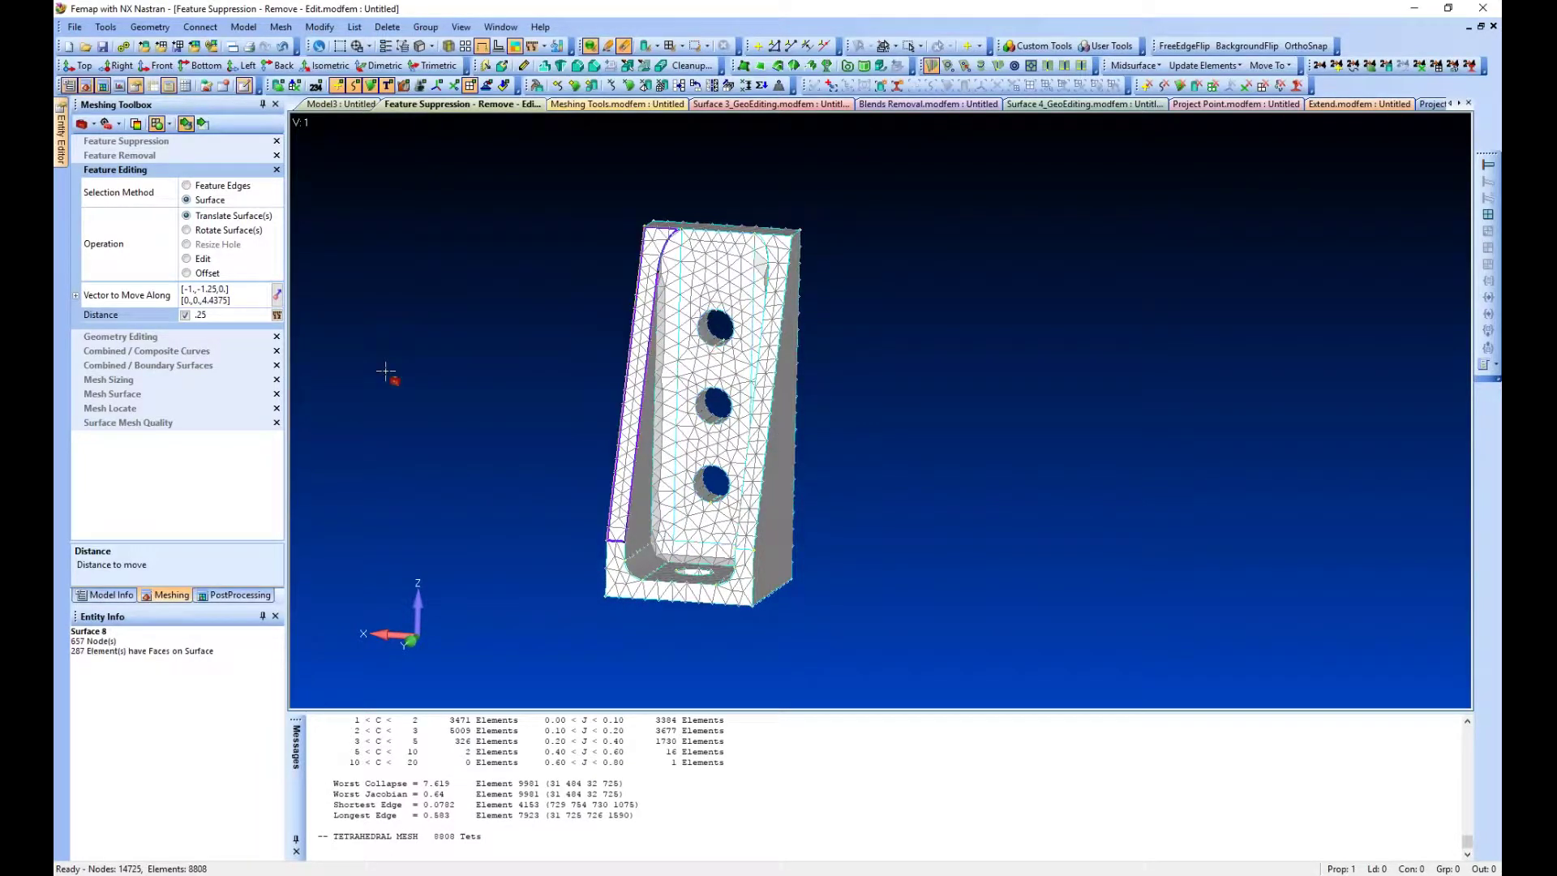
{"action": "middle_click_drag", "start_coordinate": [571, 360], "coordinate": [503, 358]}
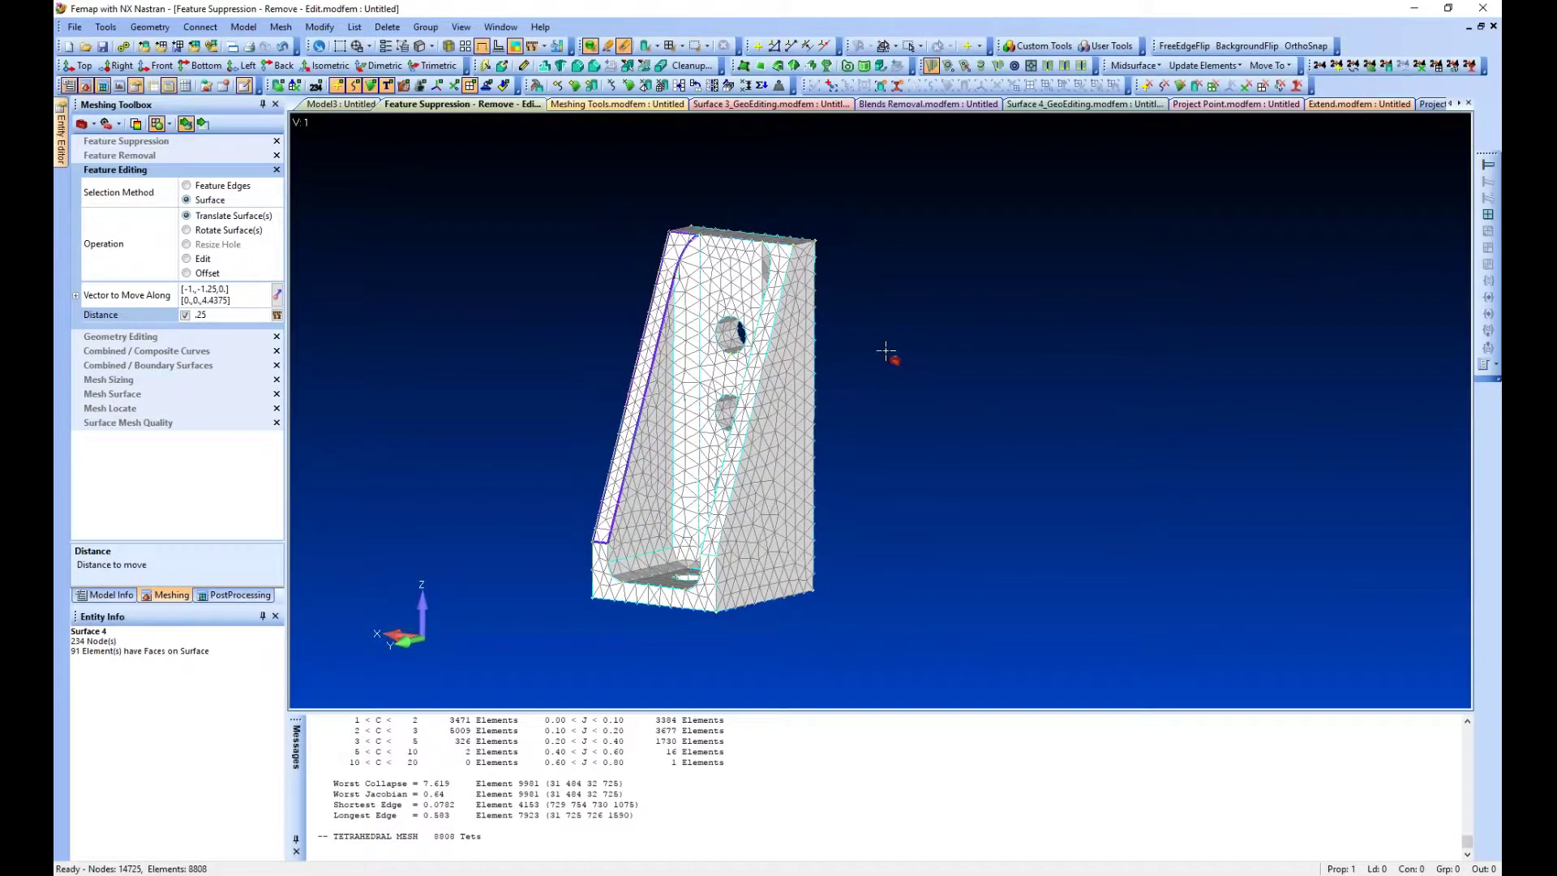
{"action": "middle_click_drag", "start_coordinate": [556, 325], "coordinate": [533, 312], "text": "ctrl"}
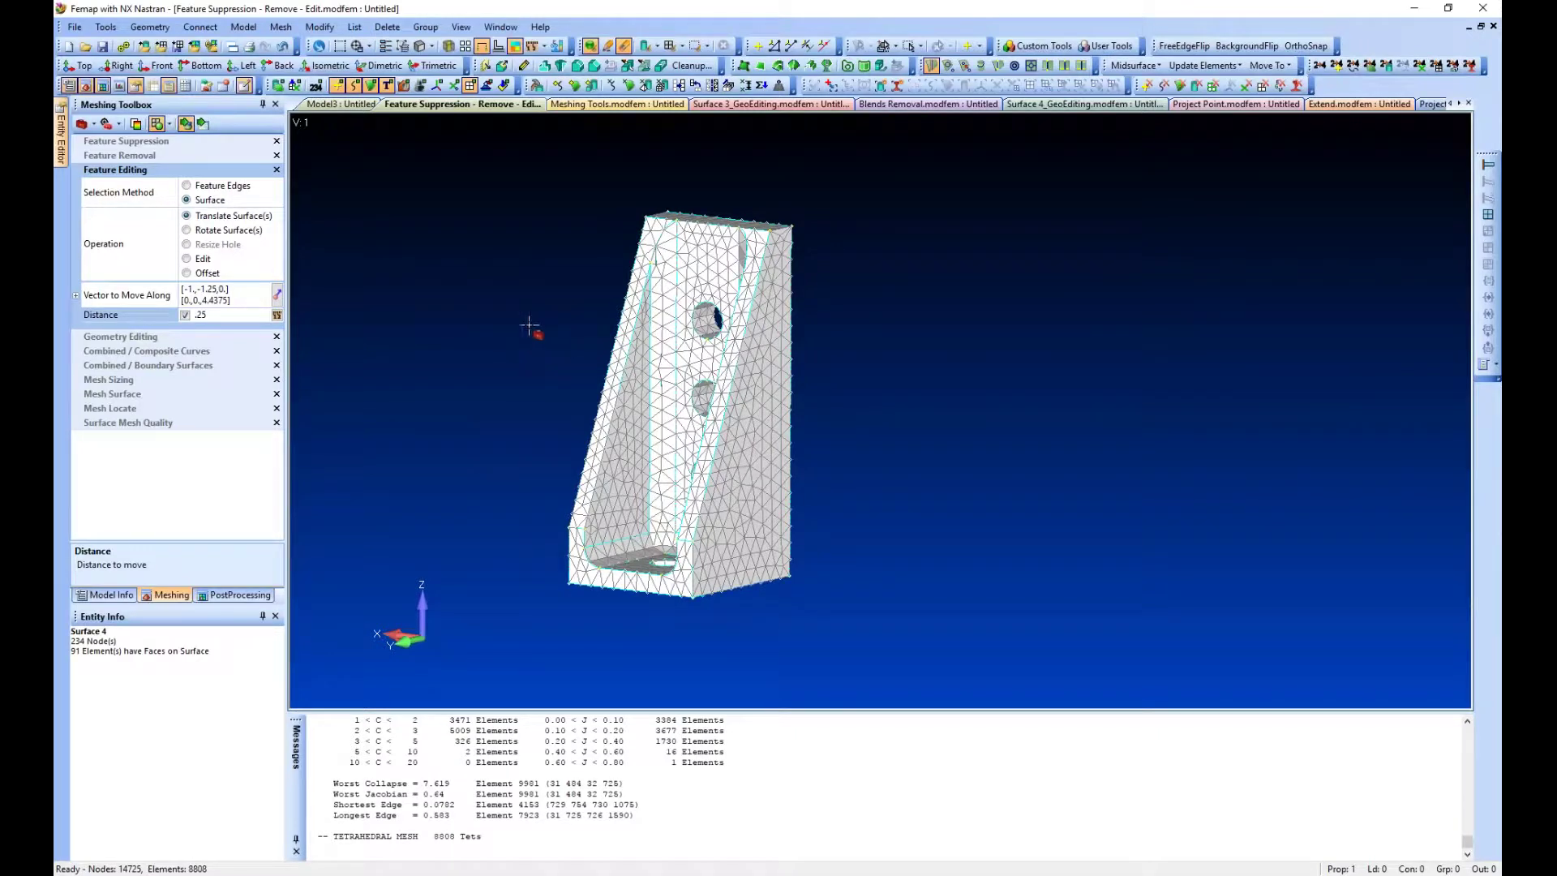
{"action": "middle_click_drag", "start_coordinate": [532, 330], "coordinate": [503, 337]}
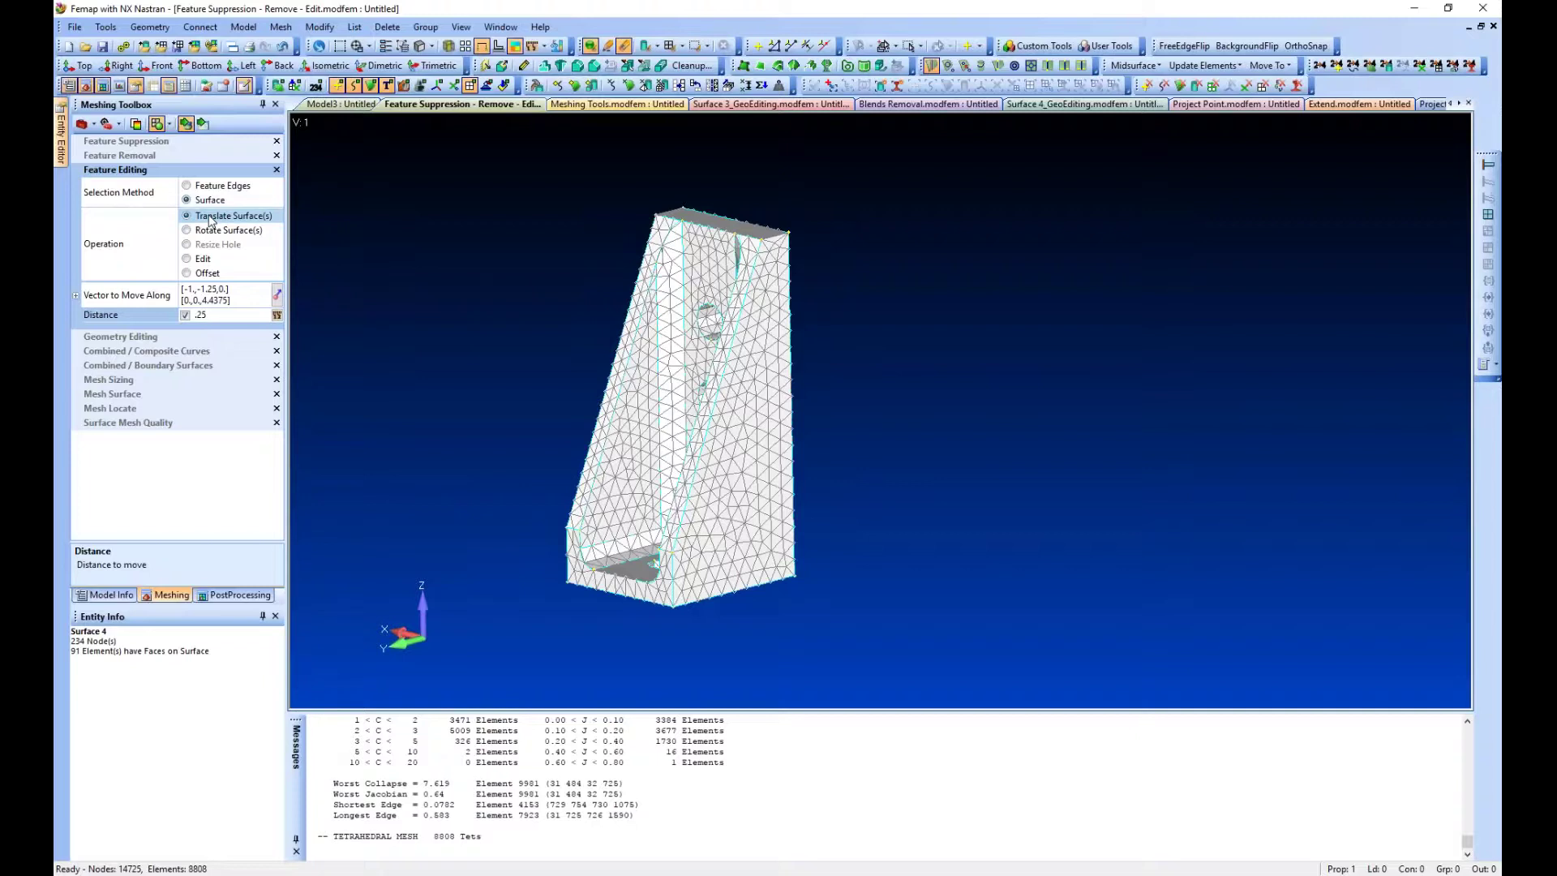
- Define the move vector from the bottom point to the top point of the back plate's uppermost hole
{"action": "left_click", "coordinate": [277, 294]}
{"action": "middle_click_drag", "start_coordinate": [666, 253], "coordinate": [728, 289]}
{"action": "left_click", "coordinate": [713, 339]}
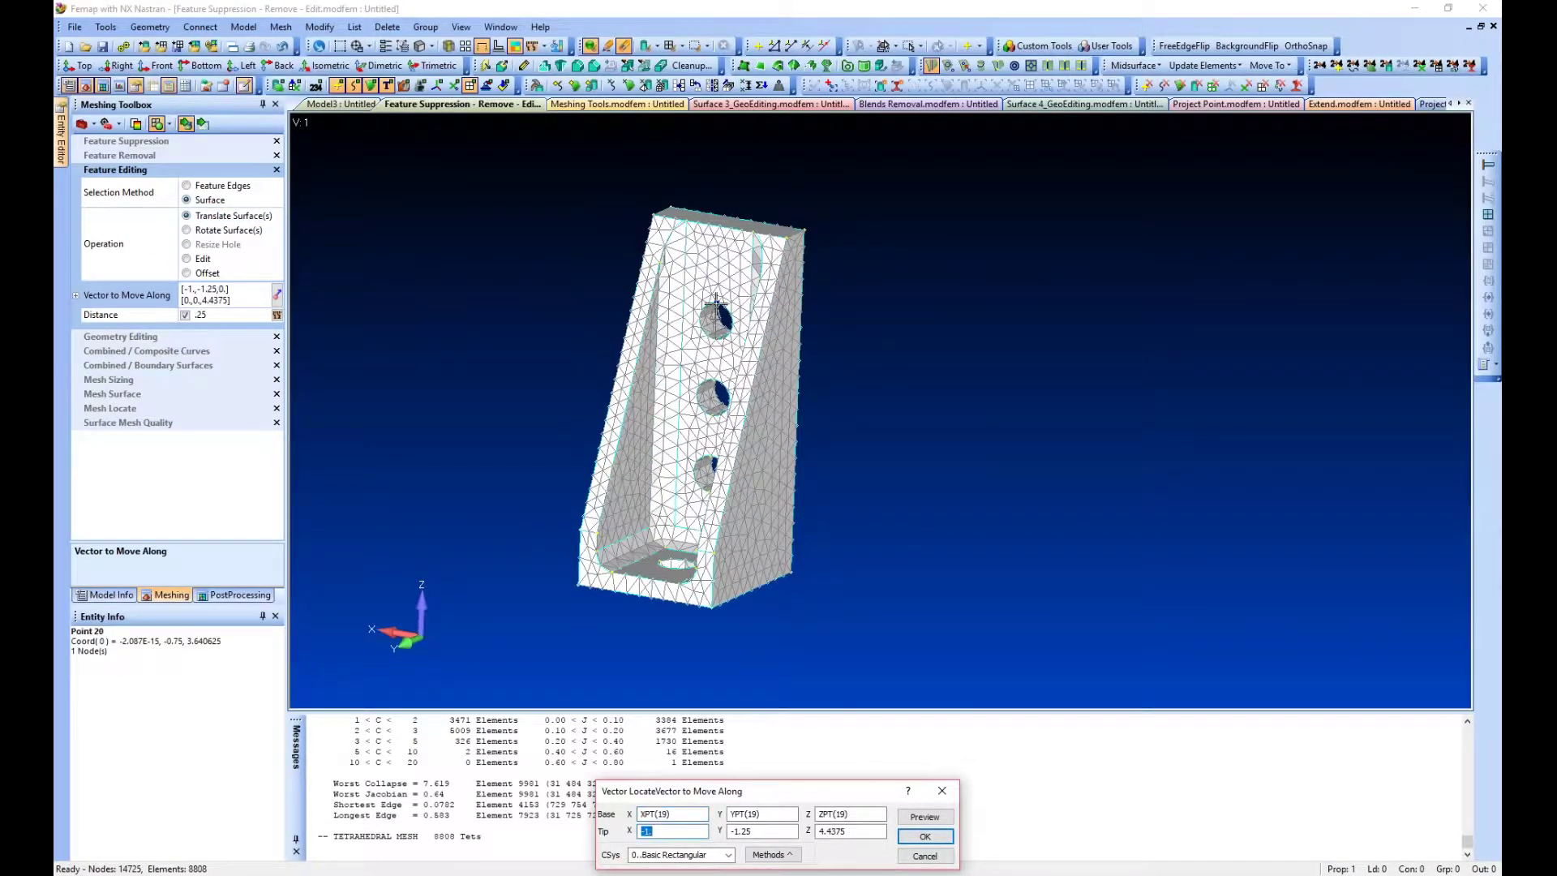
{"action": "double_click", "coordinate": [716, 303]}
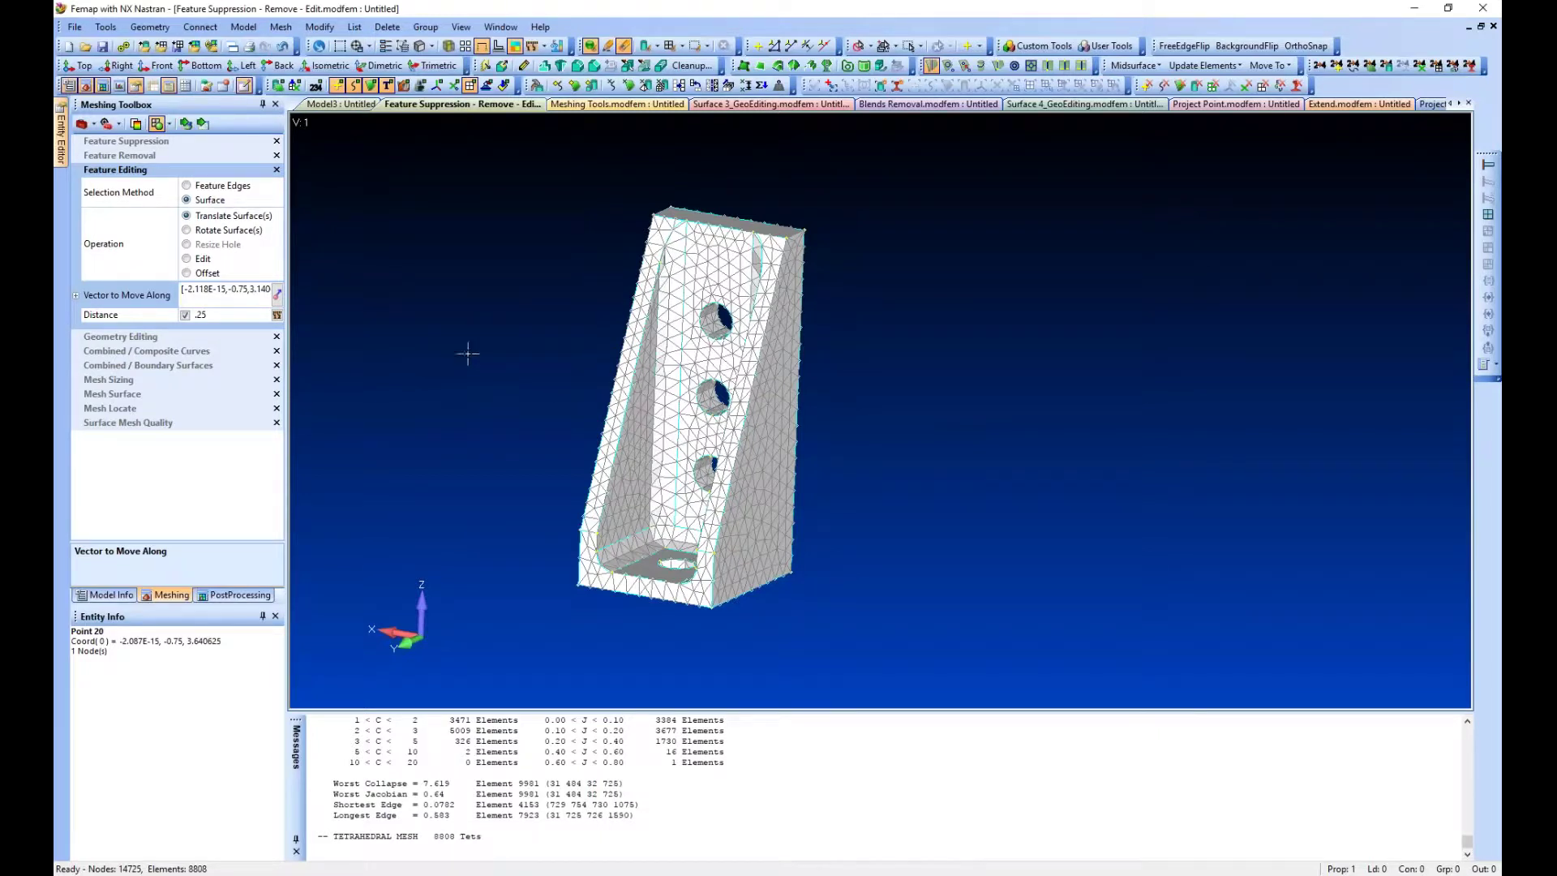
- Using the Feature Edges selection method, translate the three back plate holes by 0.25 along the vector
{"action": "left_click", "coordinate": [186, 123]}
{"action": "left_click", "coordinate": [187, 186]}
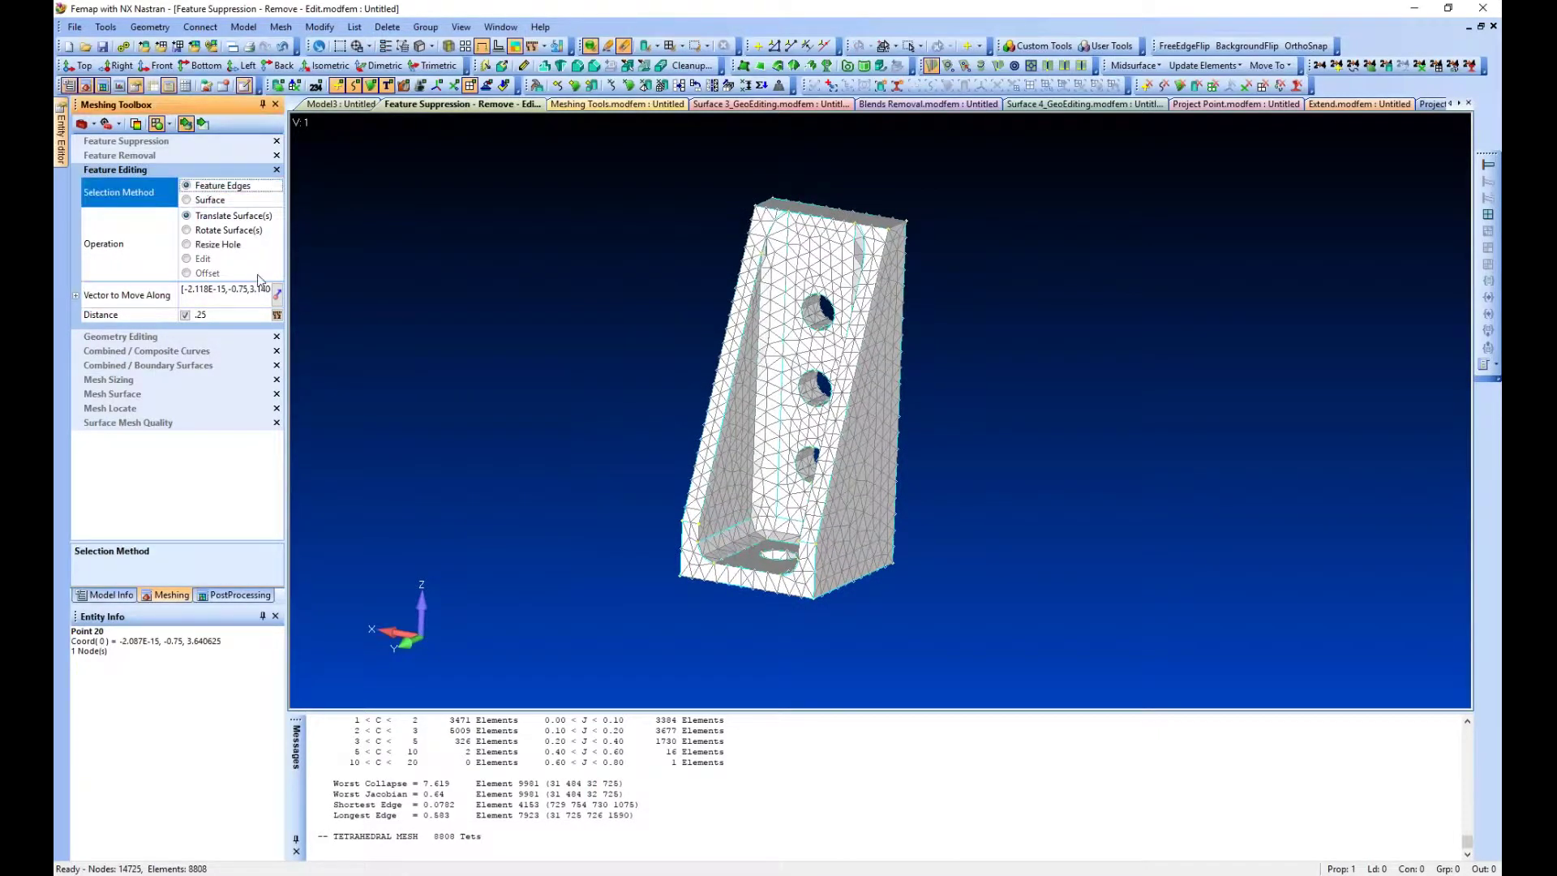
{"action": "left_click", "coordinate": [807, 314]}
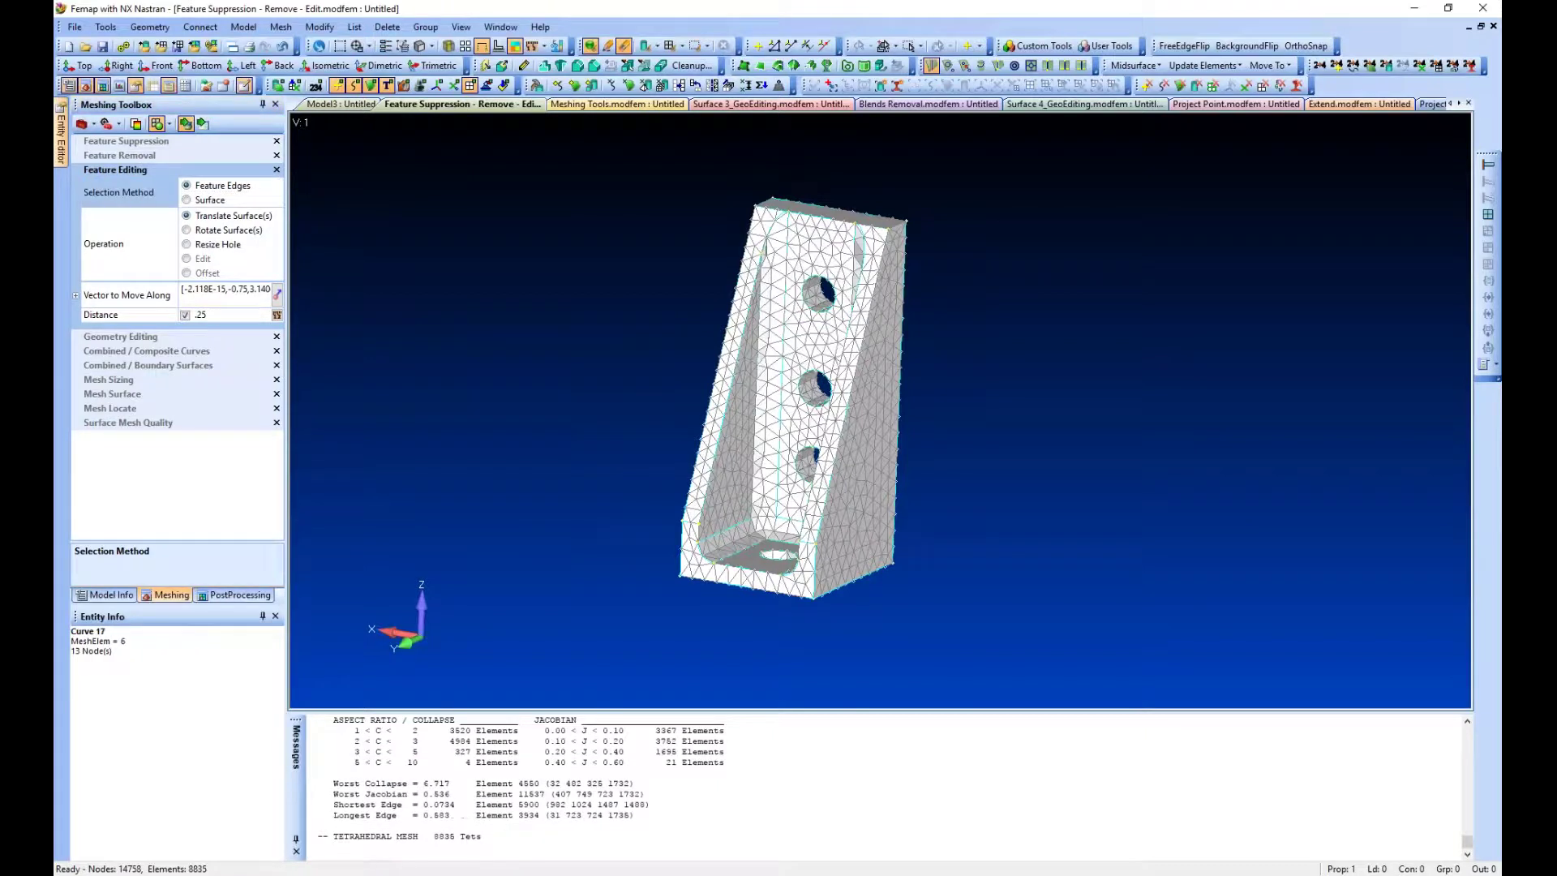
{"action": "left_click", "coordinate": [805, 381]}
{"action": "left_click", "coordinate": [795, 462]}
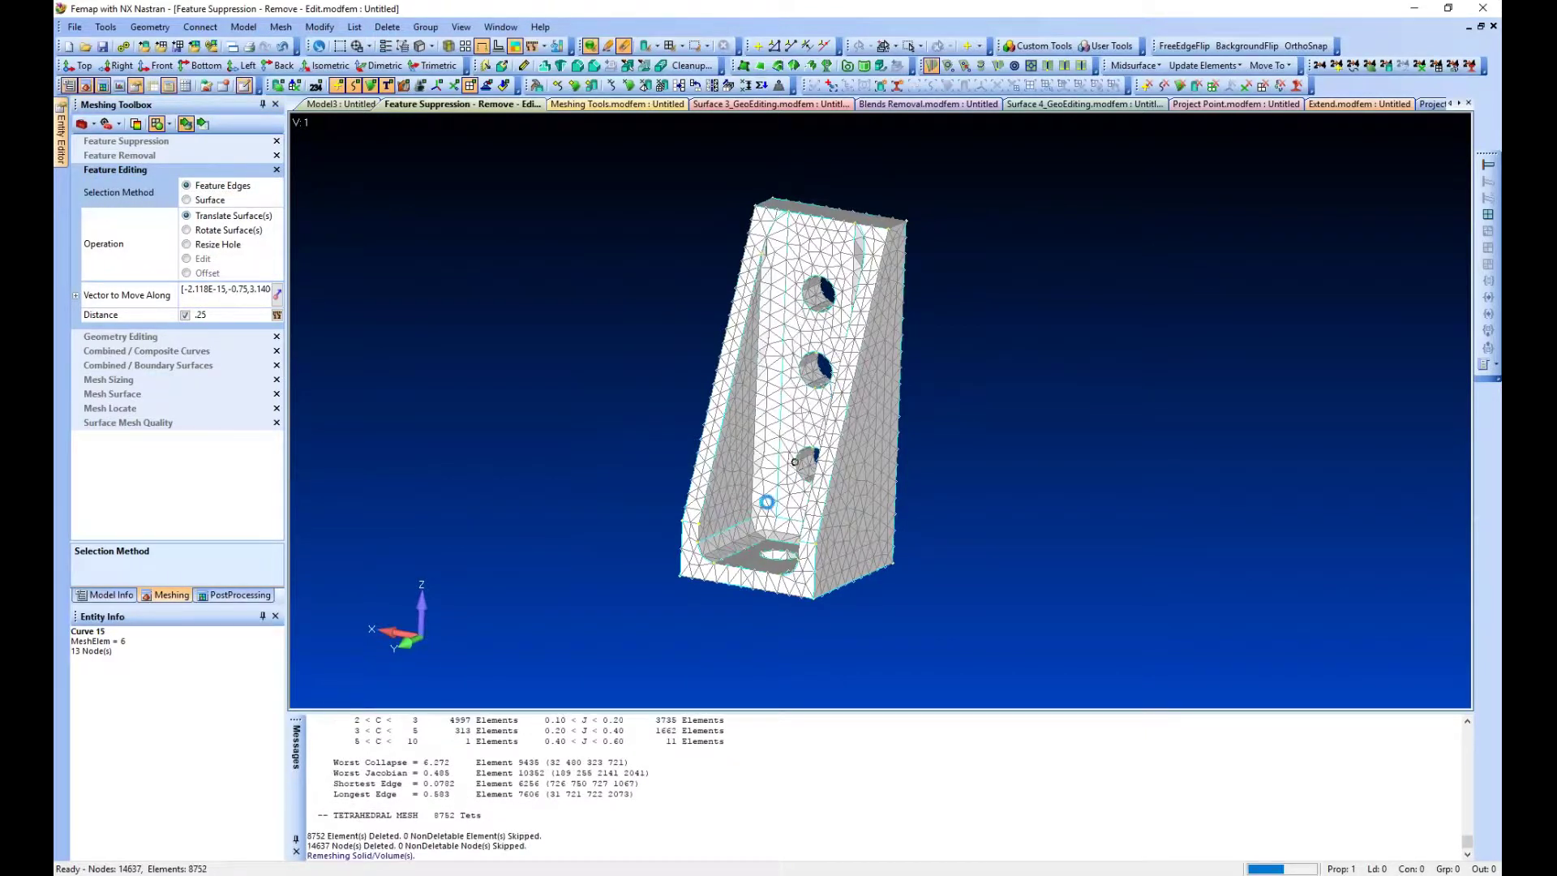
{"action": "middle_click_drag", "start_coordinate": [780, 481], "coordinate": [722, 435], "text": "ctrl"}
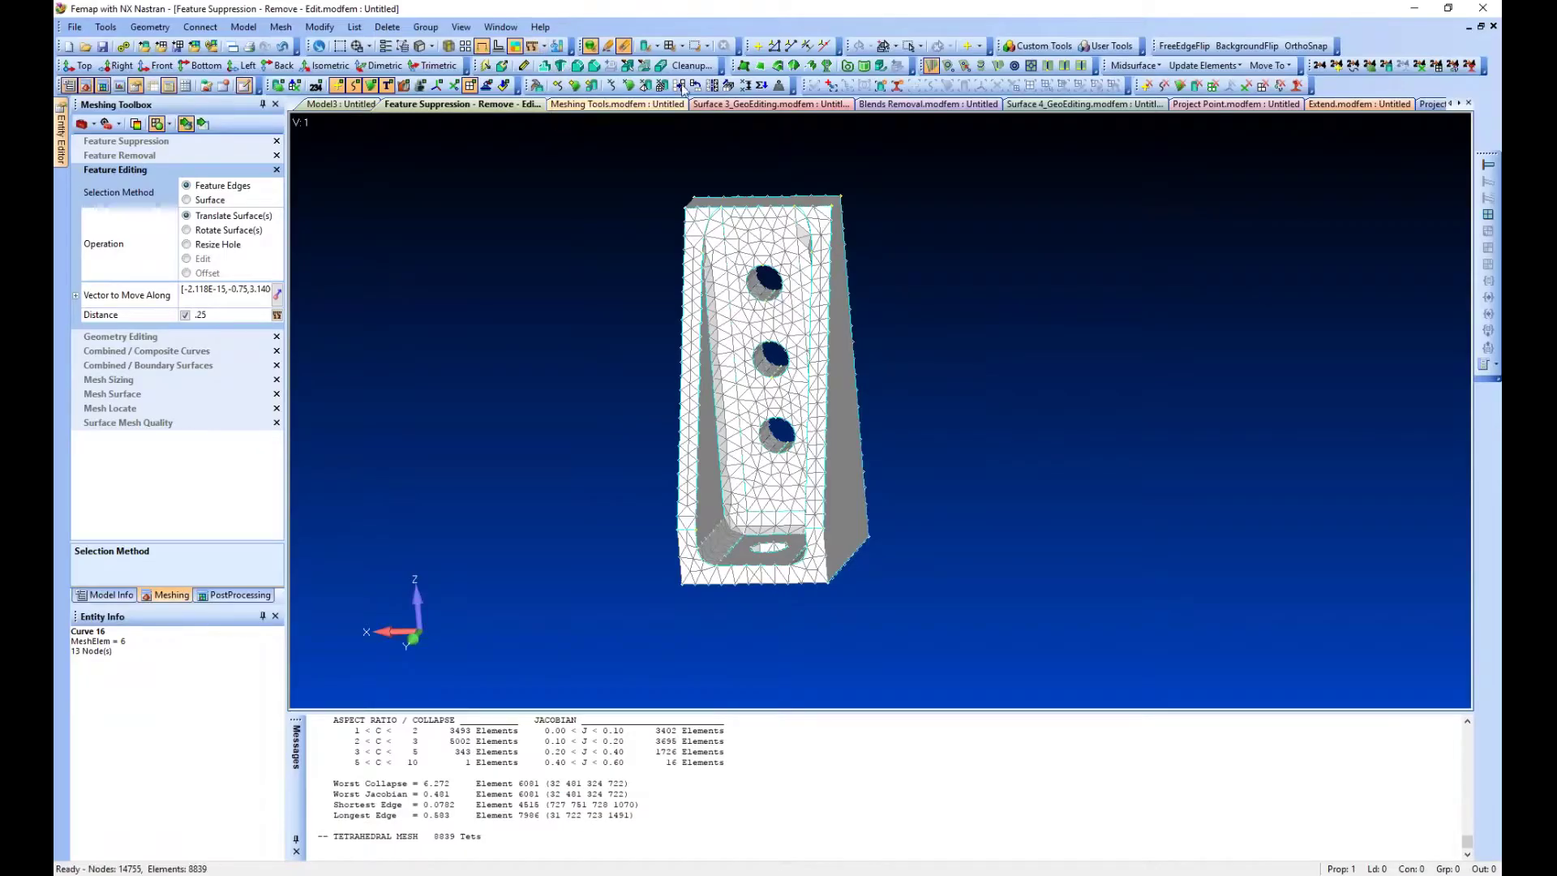
- Switch to the Surface 3_GeoEditing model
{"action": "left_click", "coordinate": [769, 104]}
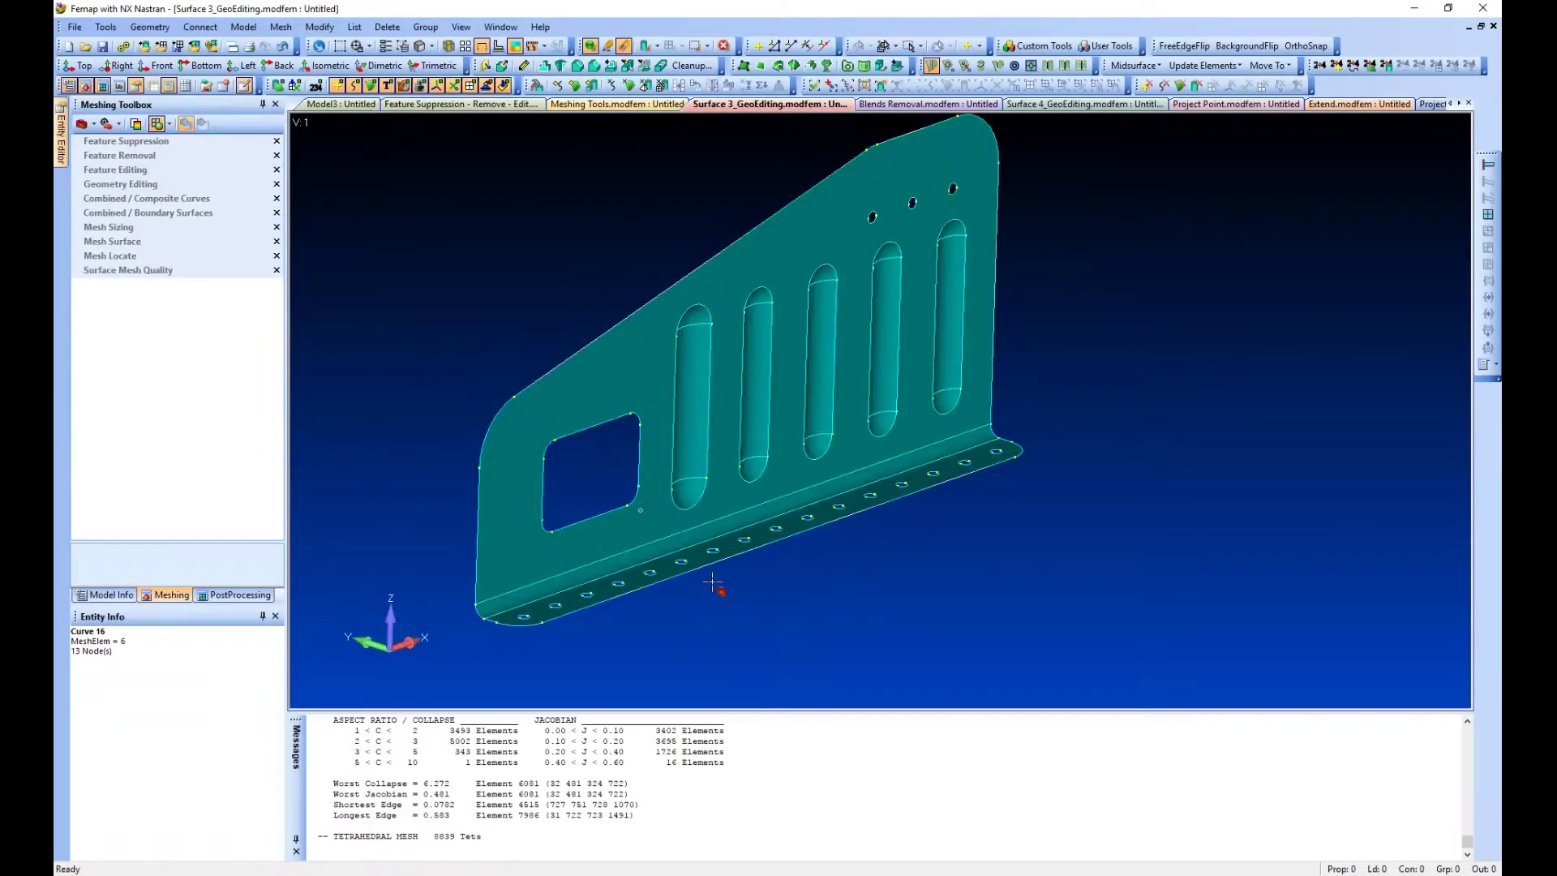
{"action": "middle_click_drag", "start_coordinate": [722, 578], "coordinate": [776, 581]}
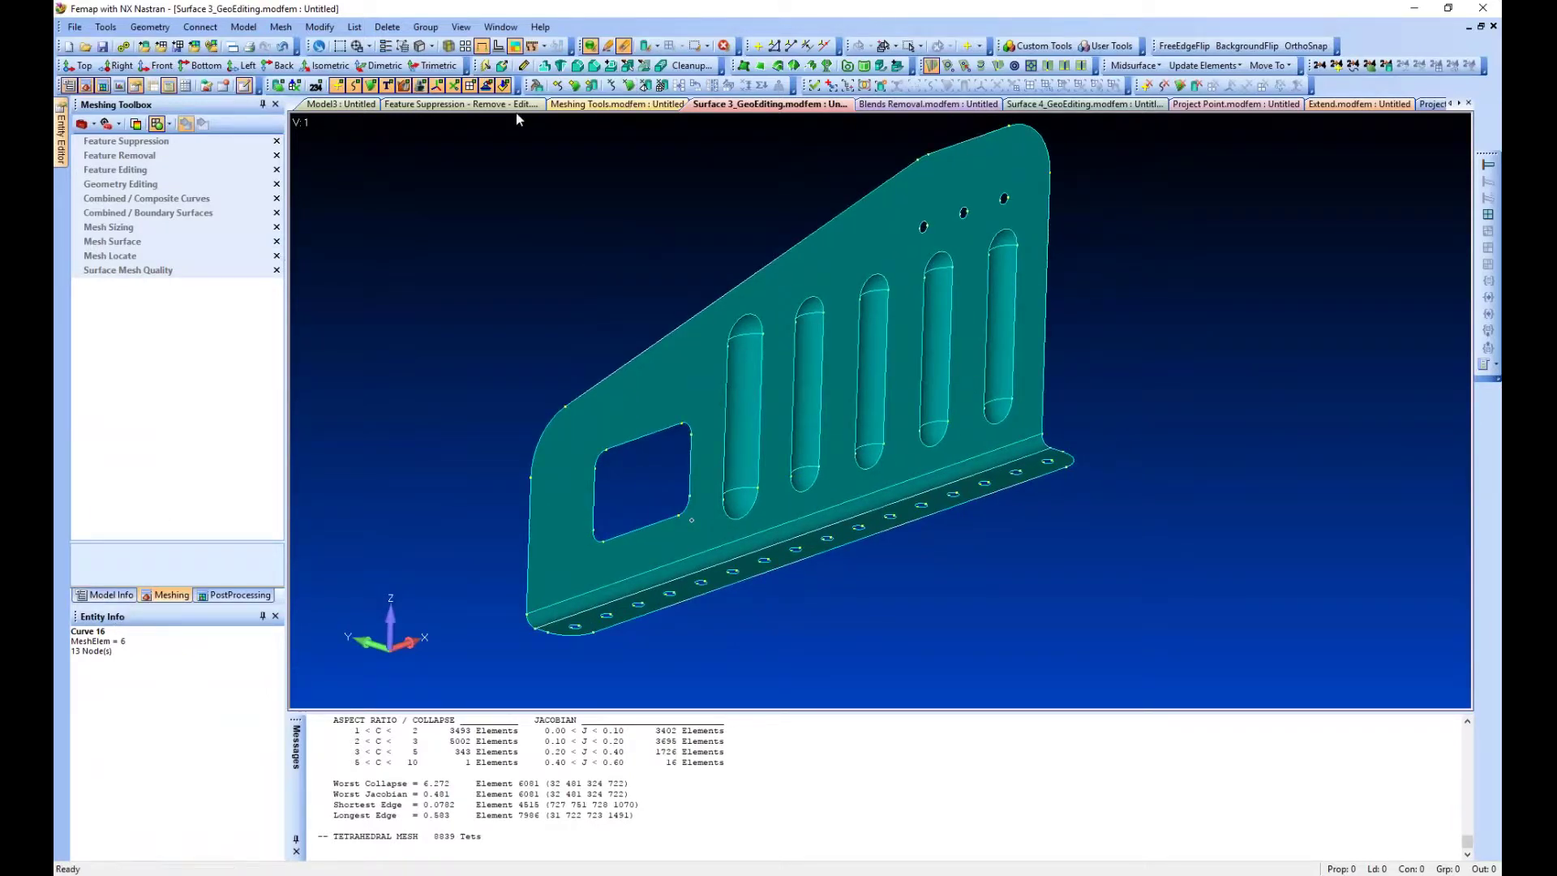
{"action": "left_click", "coordinate": [442, 105]}
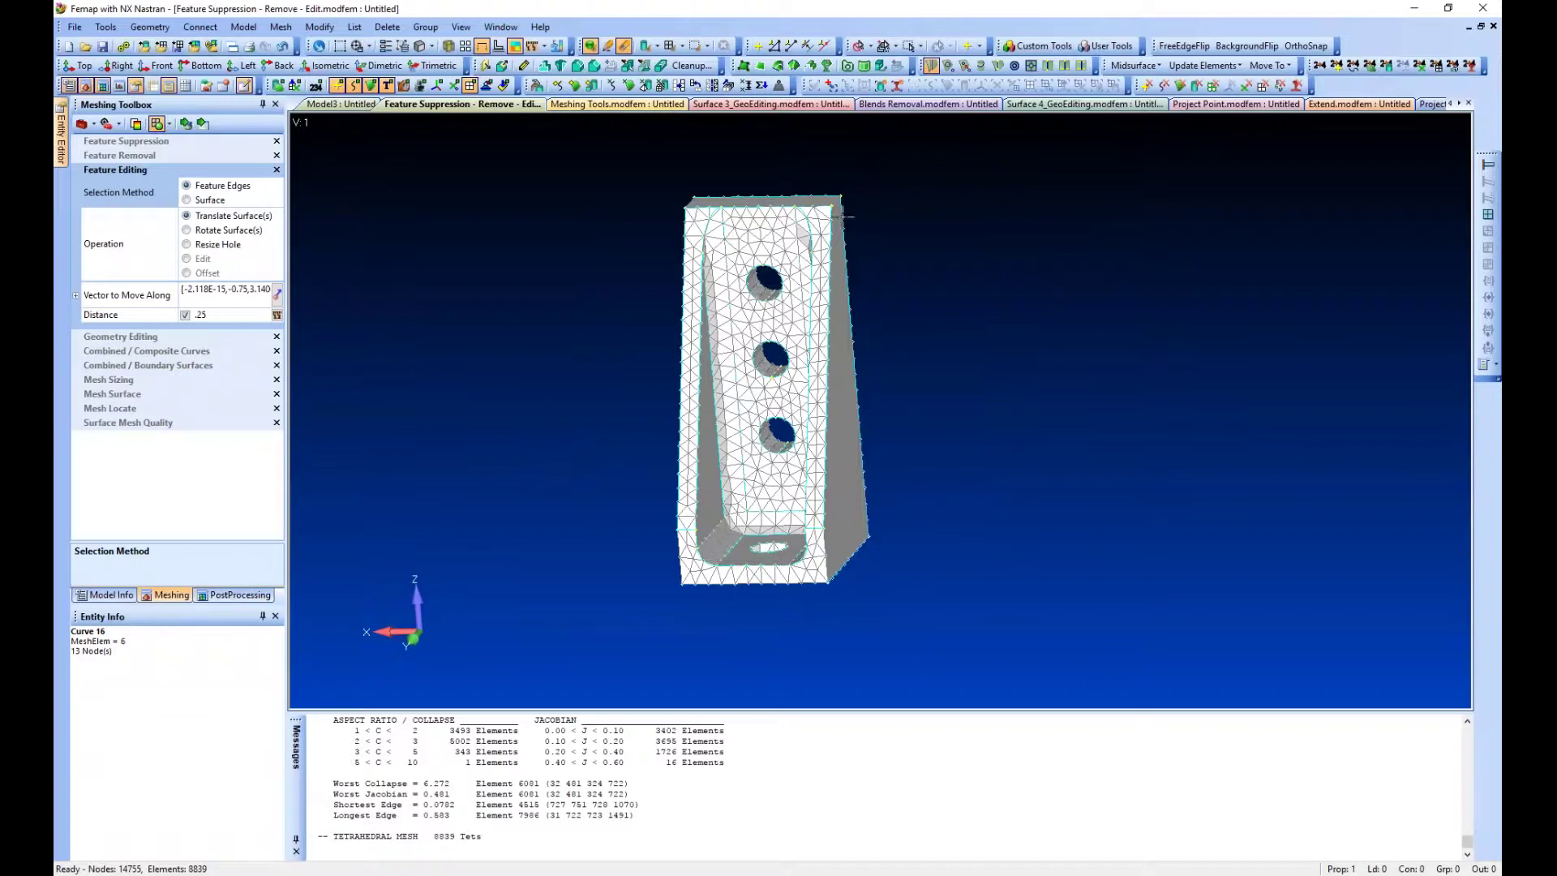
{"action": "left_click", "coordinate": [819, 106]}
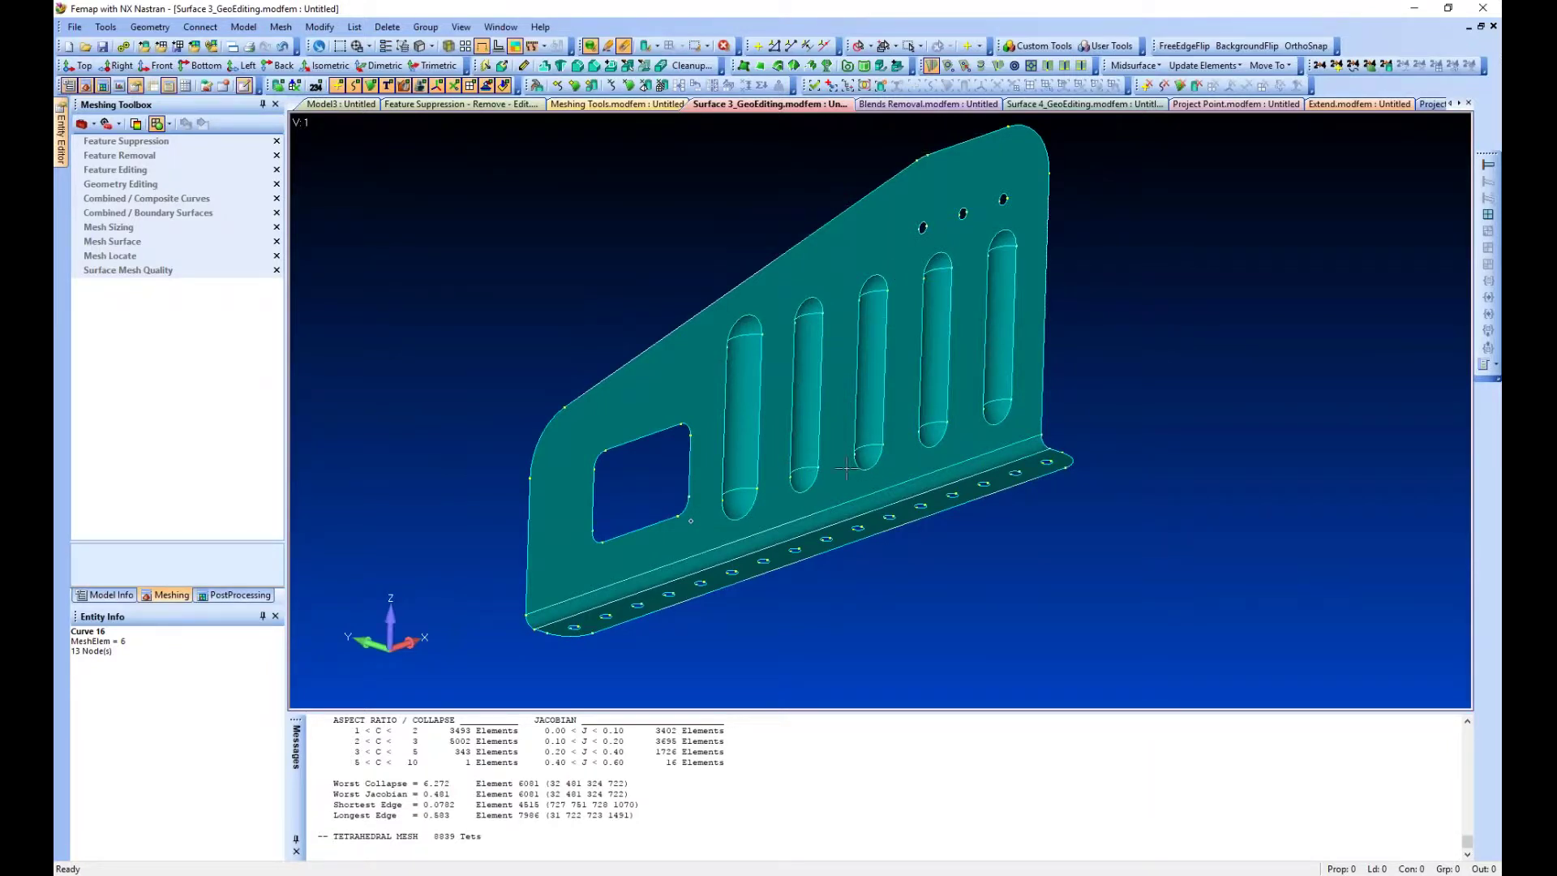
{"action": "middle_click_drag", "start_coordinate": [841, 469], "coordinate": [864, 458], "text": "ctrl"}
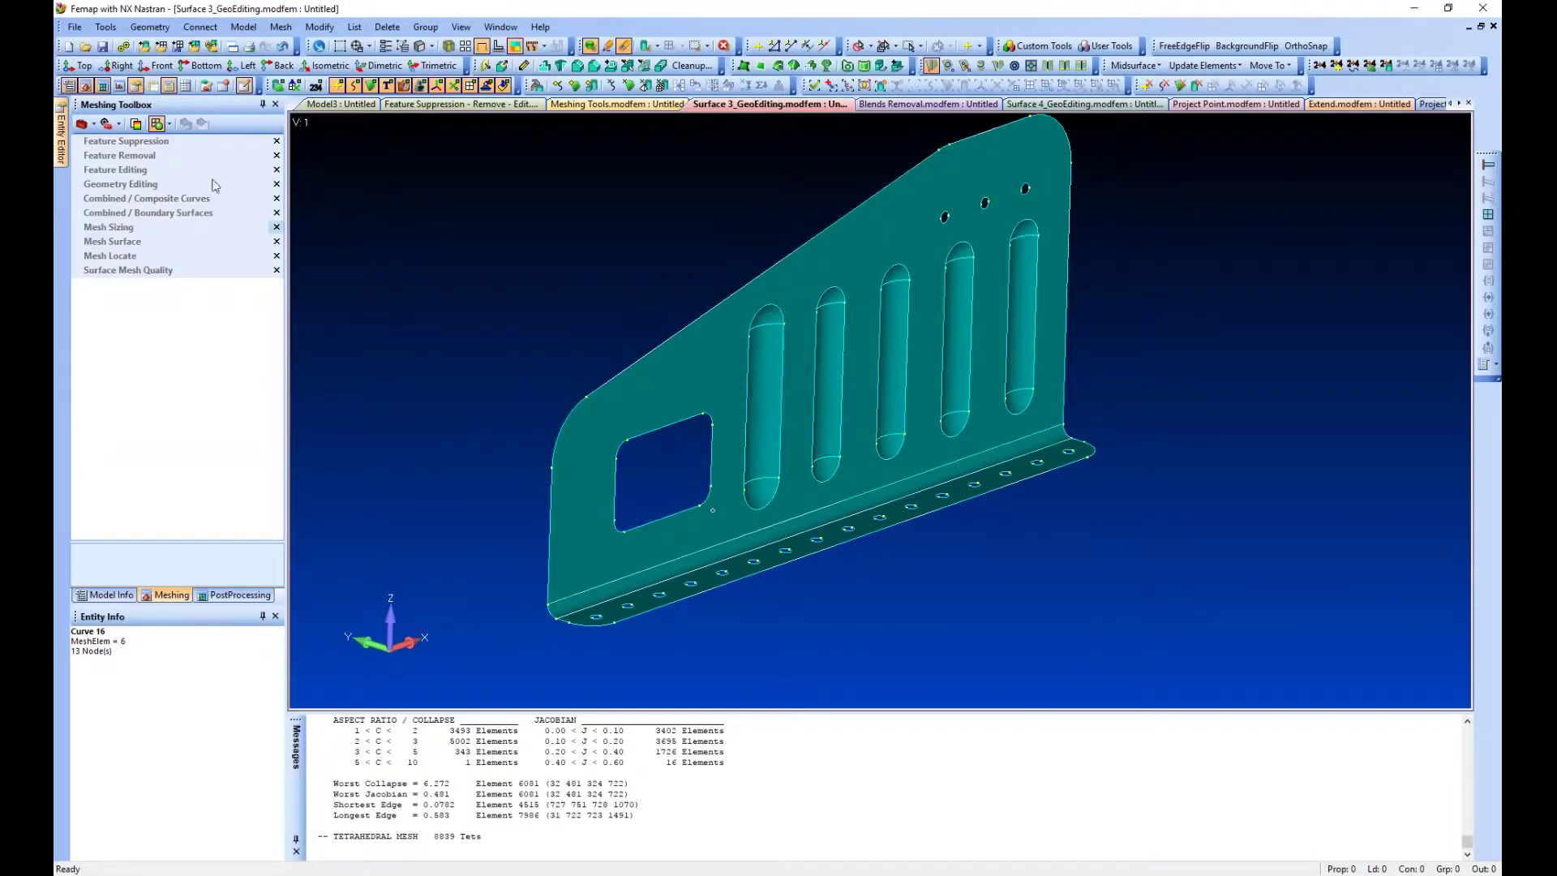
- With Mesh Surface, mesh the upright plate and the surfaces of the two stiffening beads nearest the rectangular cutout
{"action": "left_click", "coordinate": [126, 171]}
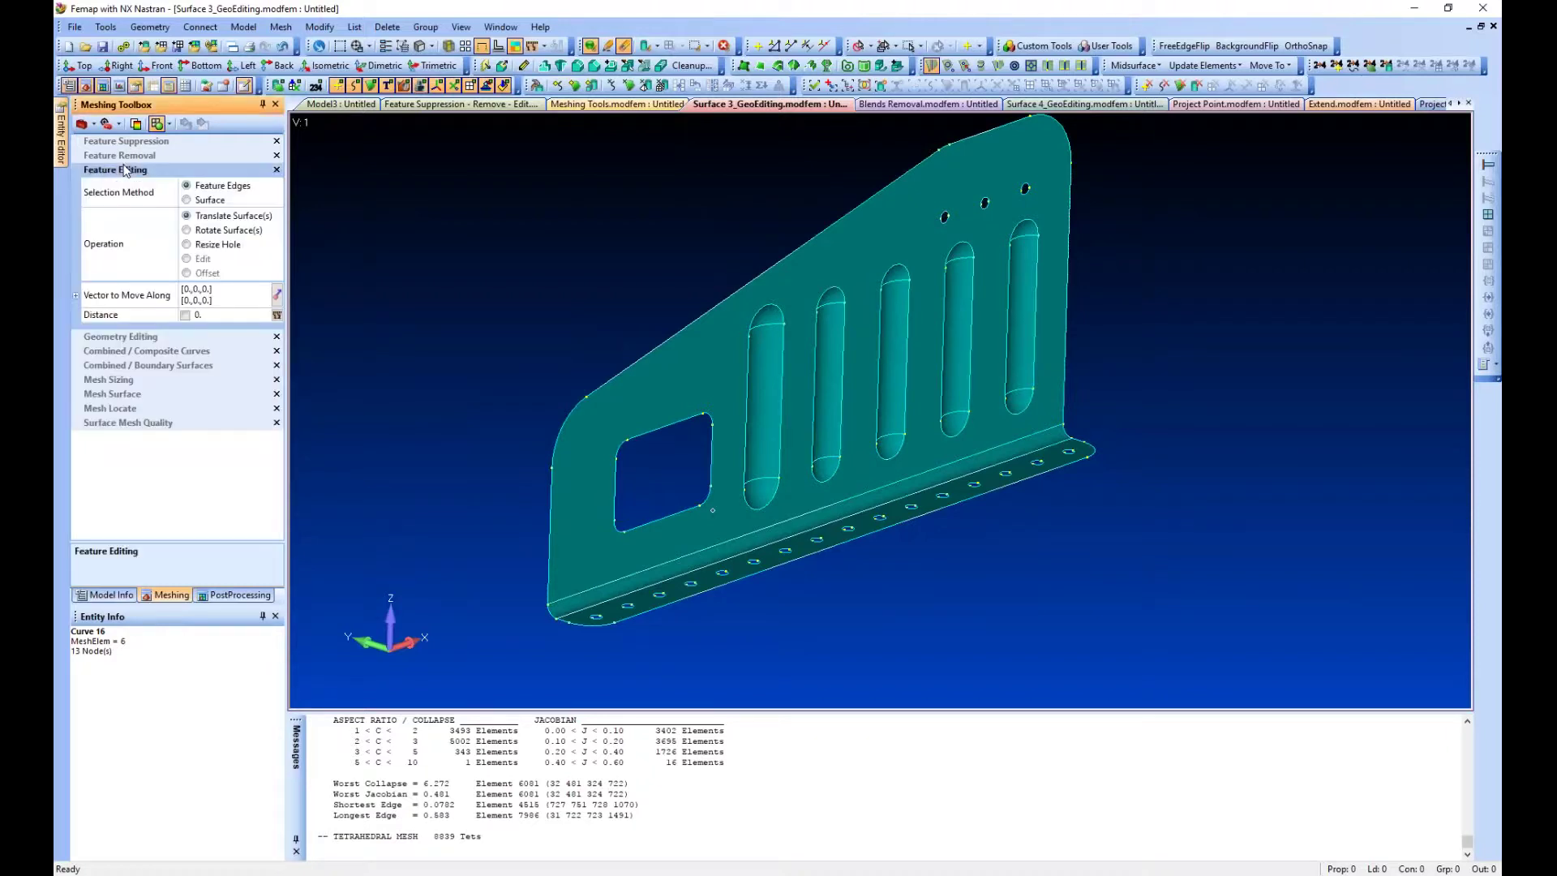
{"action": "left_click", "coordinate": [134, 397]}
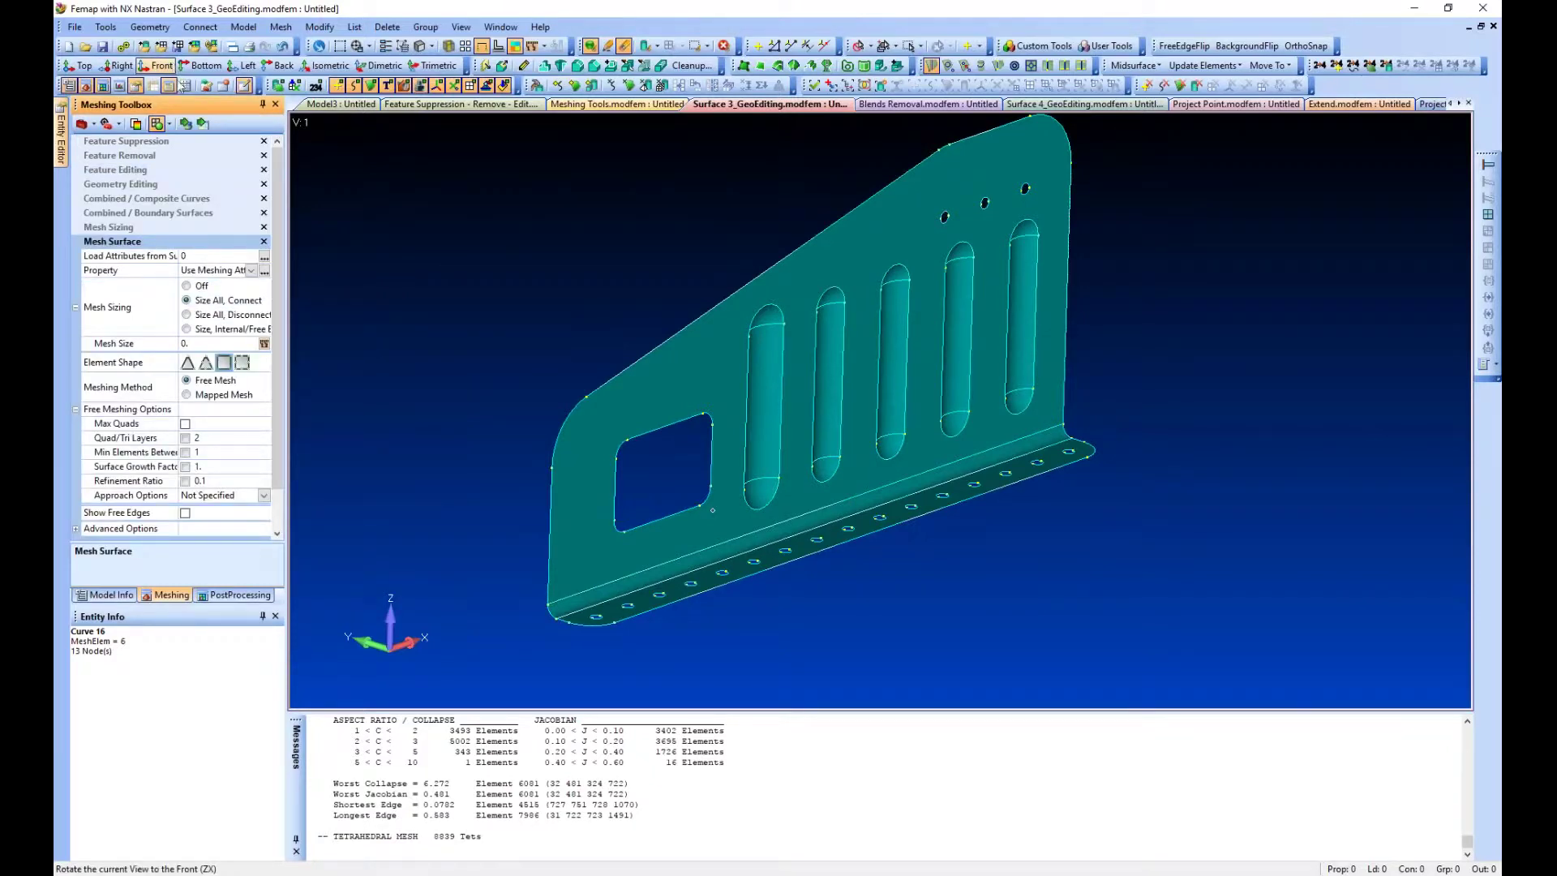
{"action": "left_click", "coordinate": [766, 359]}
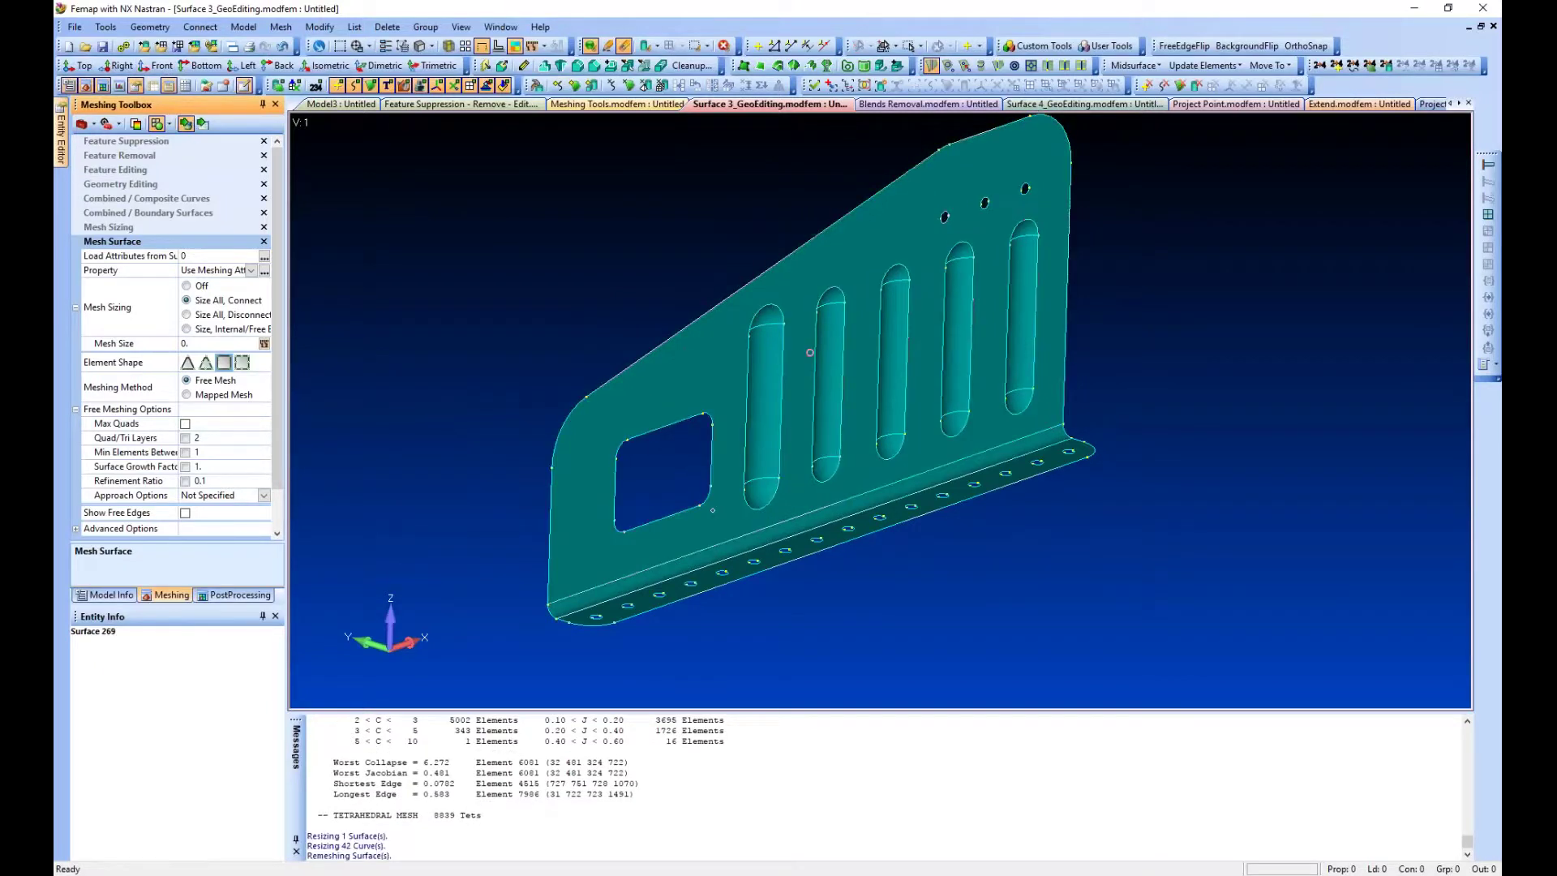
{"action": "left_click", "coordinate": [772, 318]}
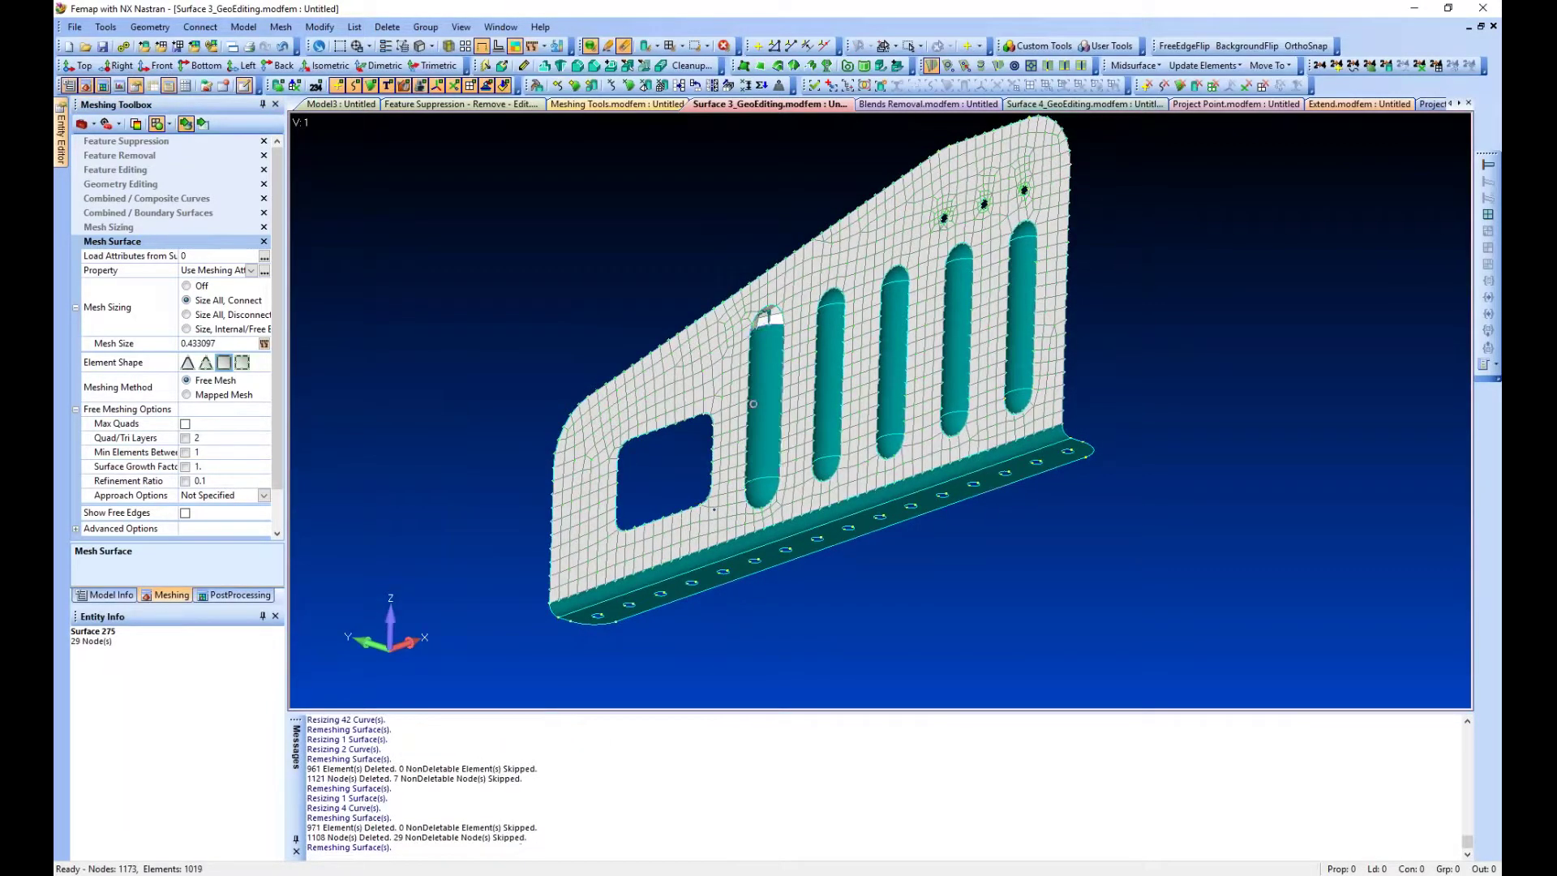
{"action": "left_click", "coordinate": [817, 450]}
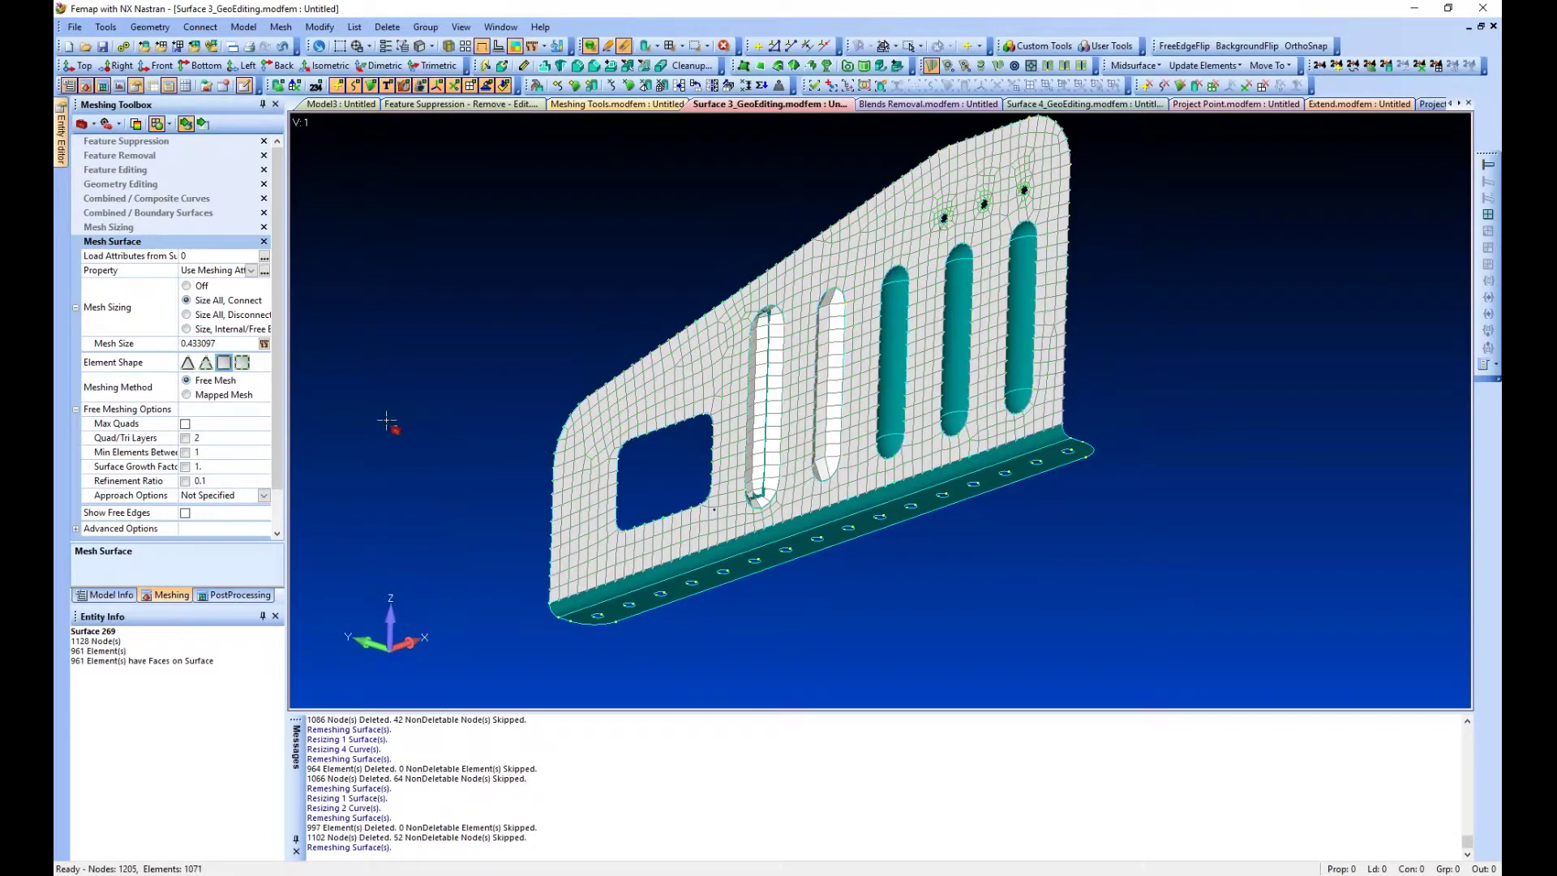
{"action": "middle_click_drag", "start_coordinate": [430, 363], "coordinate": [460, 364], "text": "ctrl"}
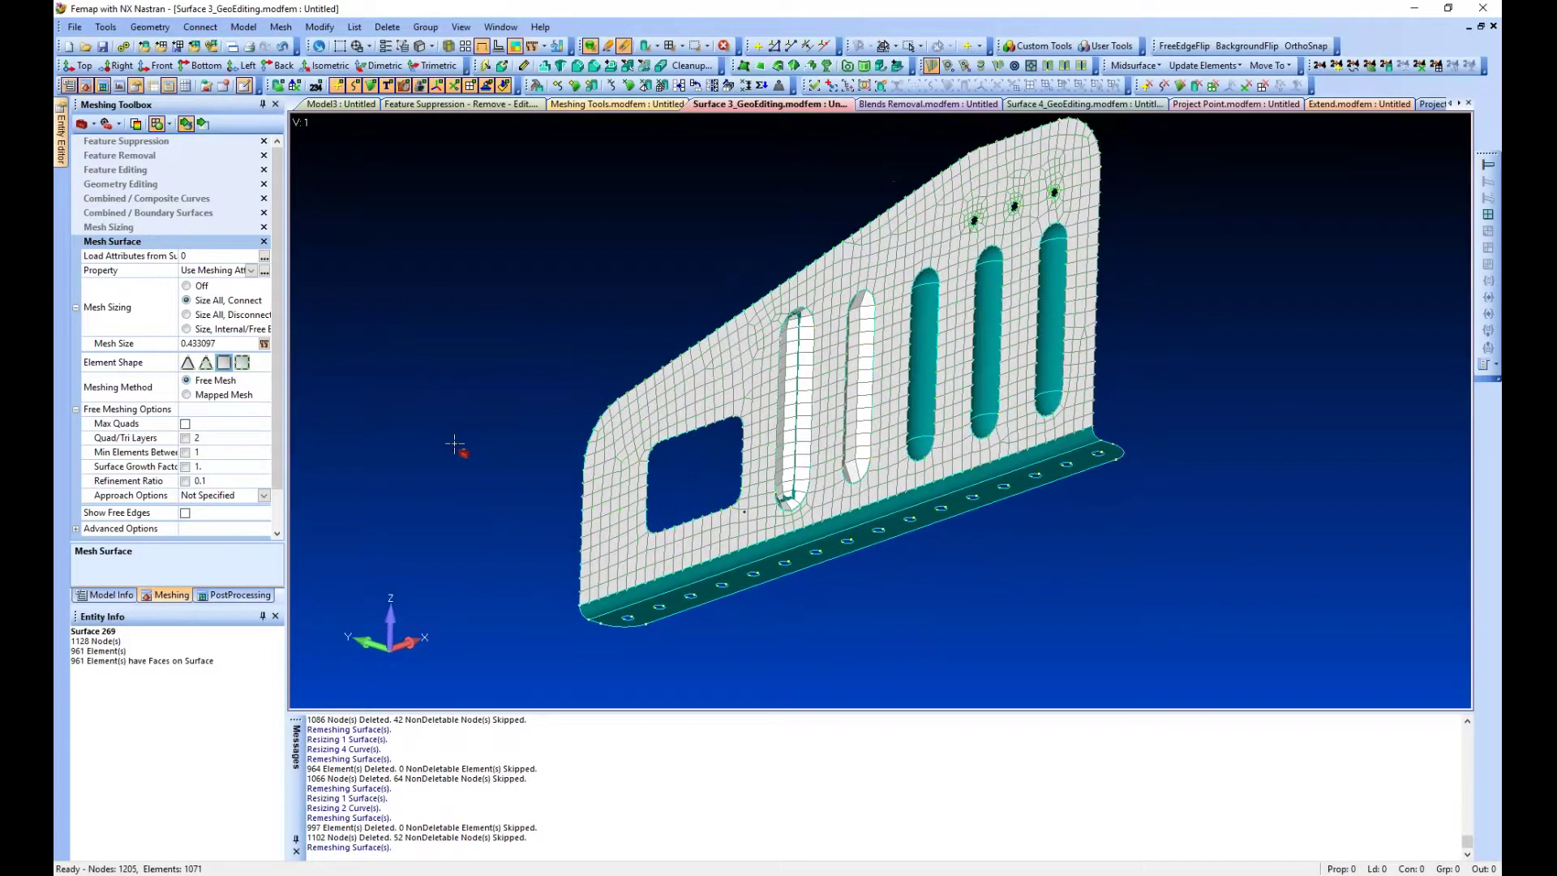
- In Feature Editing, use the Surface selection method and define the move vector from 0,0,0 to 1,0,0
{"action": "left_click", "coordinate": [126, 170]}
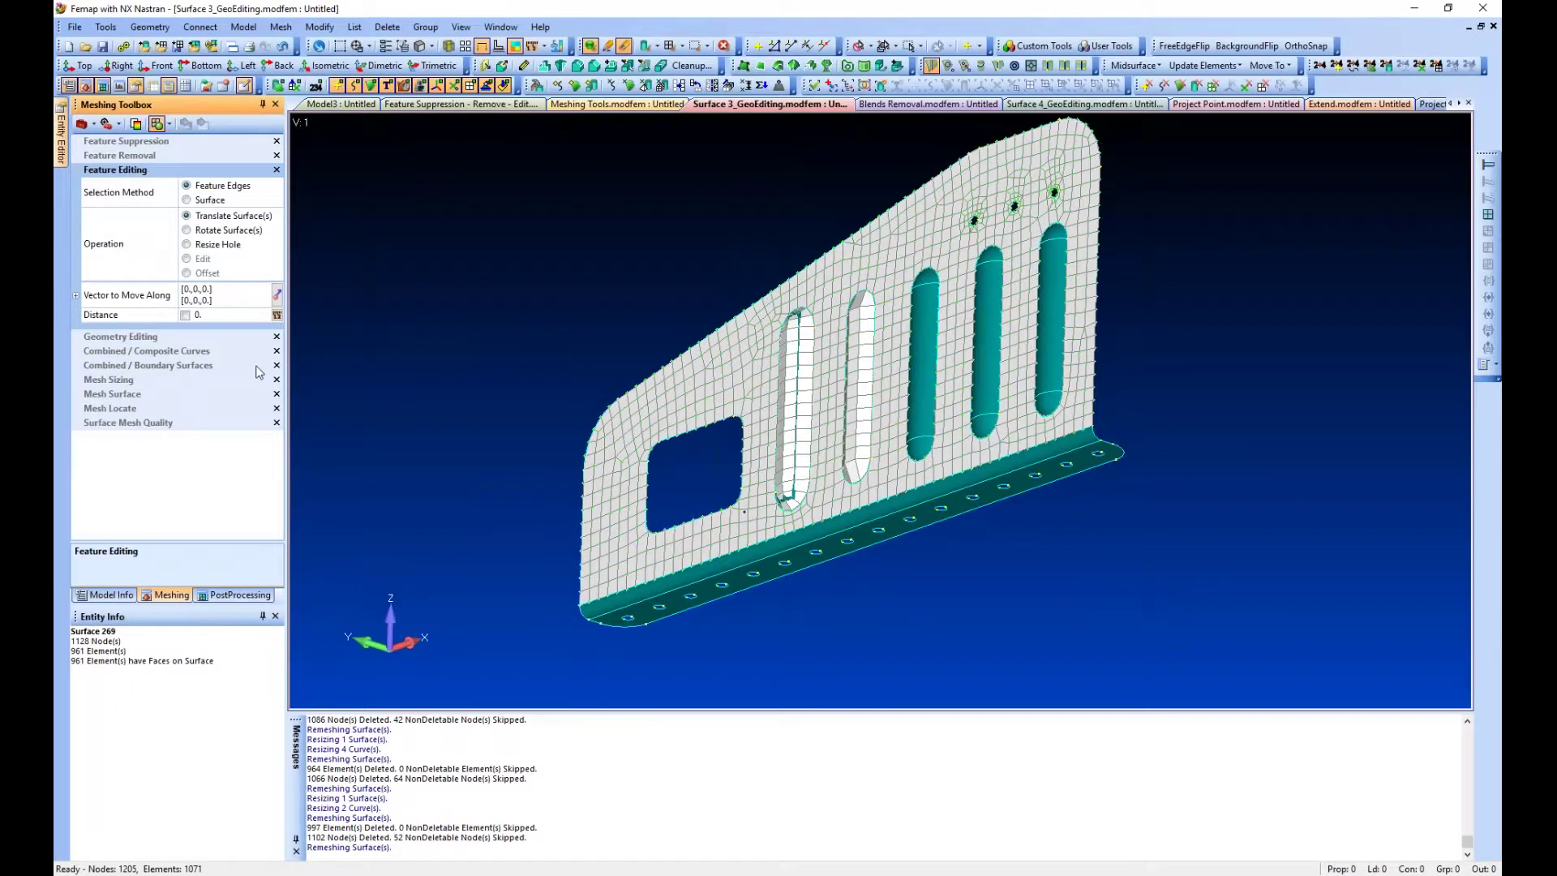
{"action": "scroll", "coordinate": [337, 345], "scroll_direction": "up", "scroll_amount": 2}
{"action": "middle_click_drag", "start_coordinate": [549, 368], "coordinate": [300, 300], "text": "ctrl"}
{"action": "left_click", "coordinate": [214, 201]}
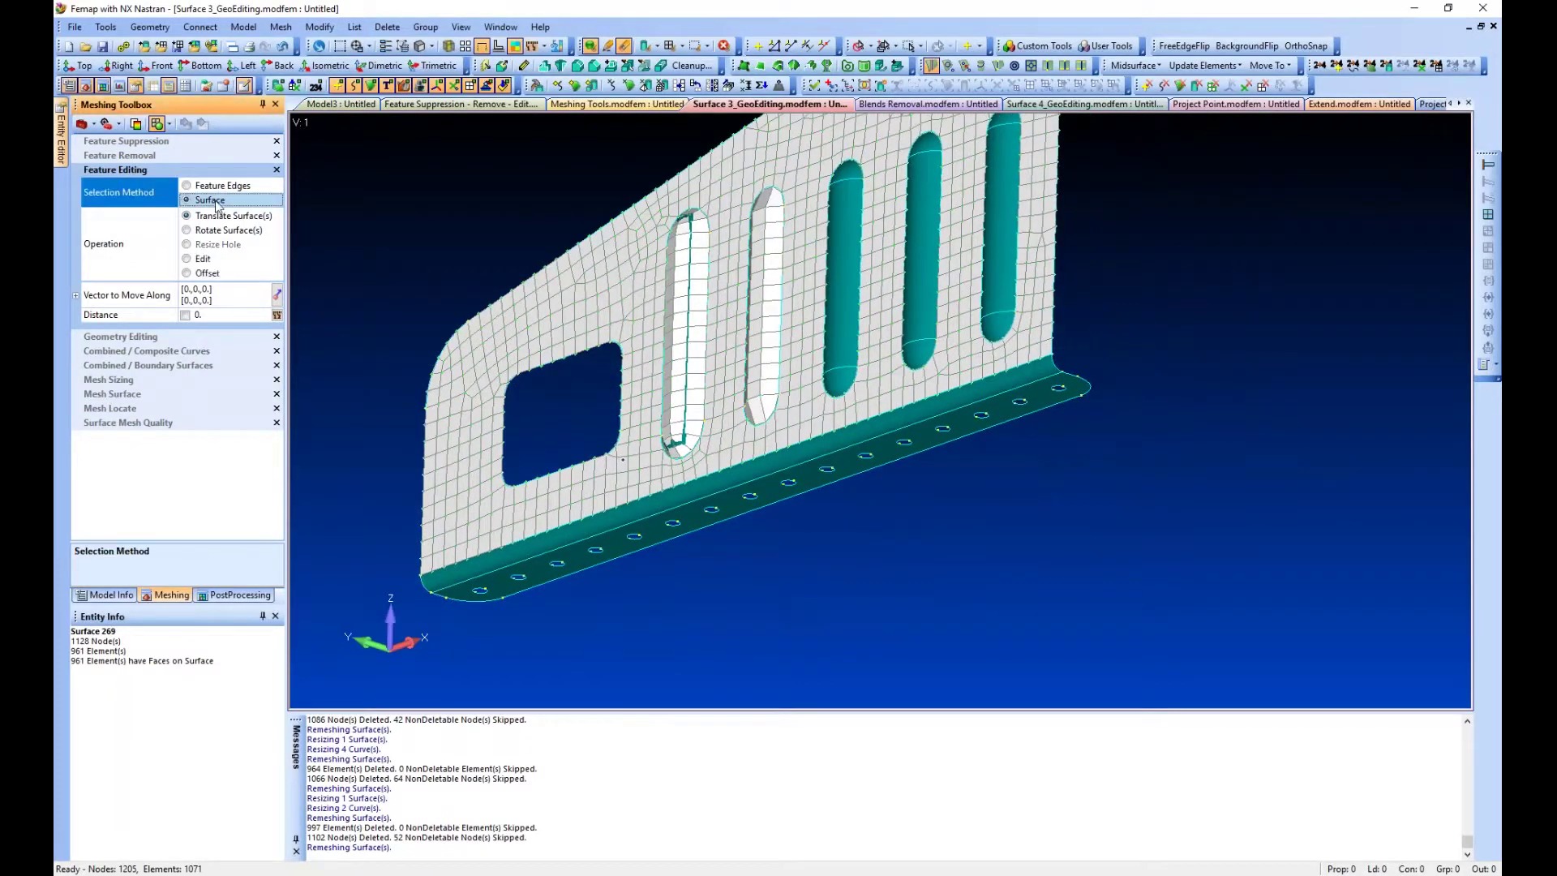
{"action": "left_click", "coordinate": [277, 295]}
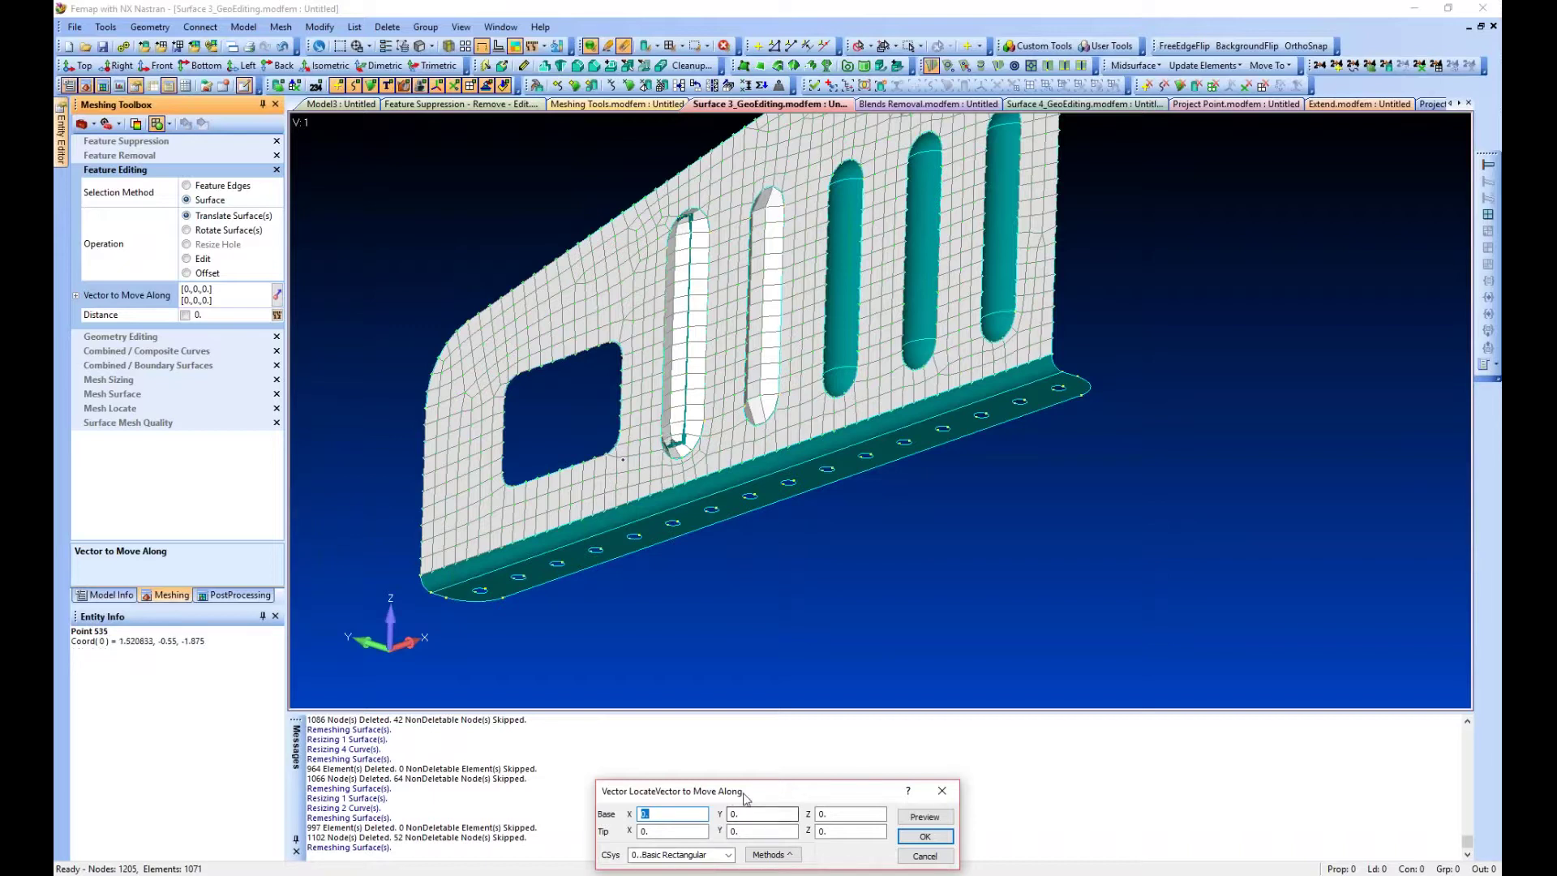
{"action": "left_click_drag", "start_coordinate": [746, 796], "coordinate": [801, 645]}
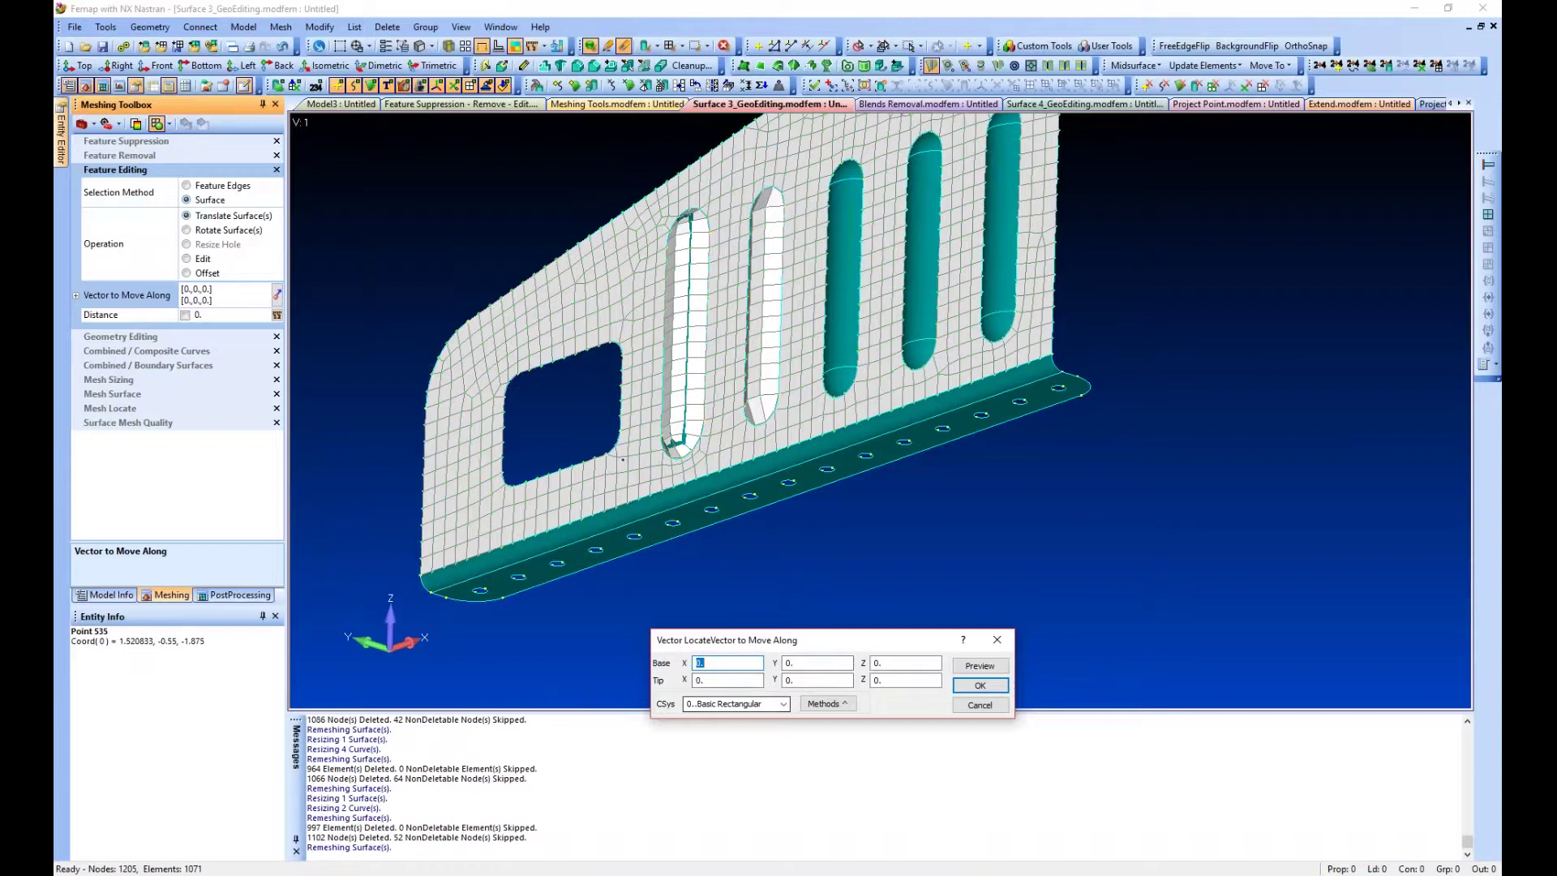
{"action": "left_click", "coordinate": [726, 679]}
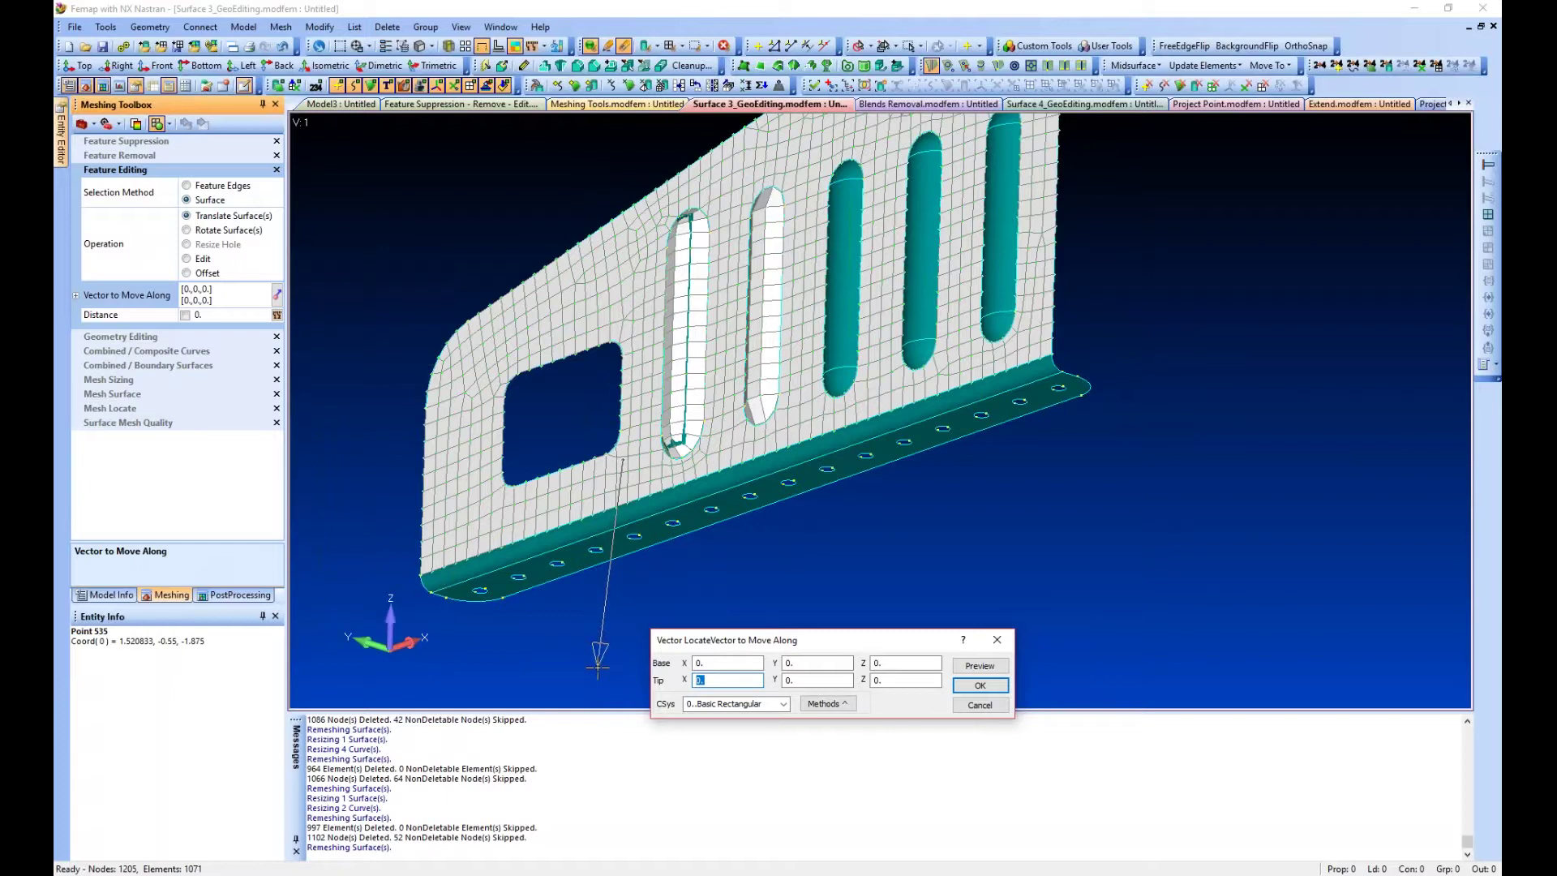
{"action": "left_click", "coordinate": [980, 685]}
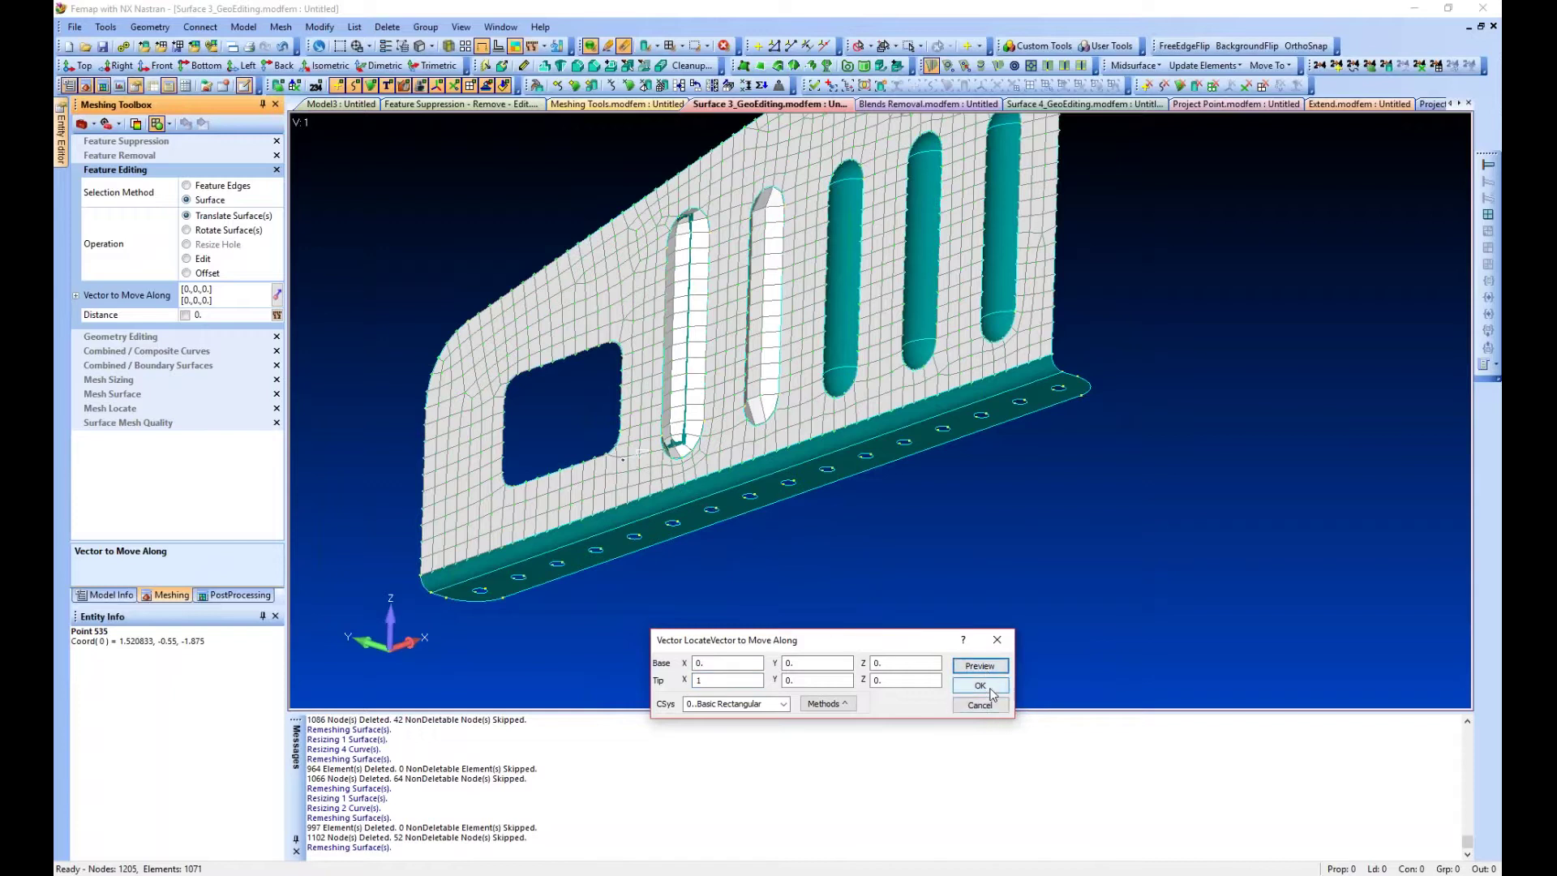
- Translate the lower end, long side and upper end surfaces of the bead nearest the rectangular cutout by 0.3 along the vector
{"action": "left_click", "coordinate": [185, 316]}
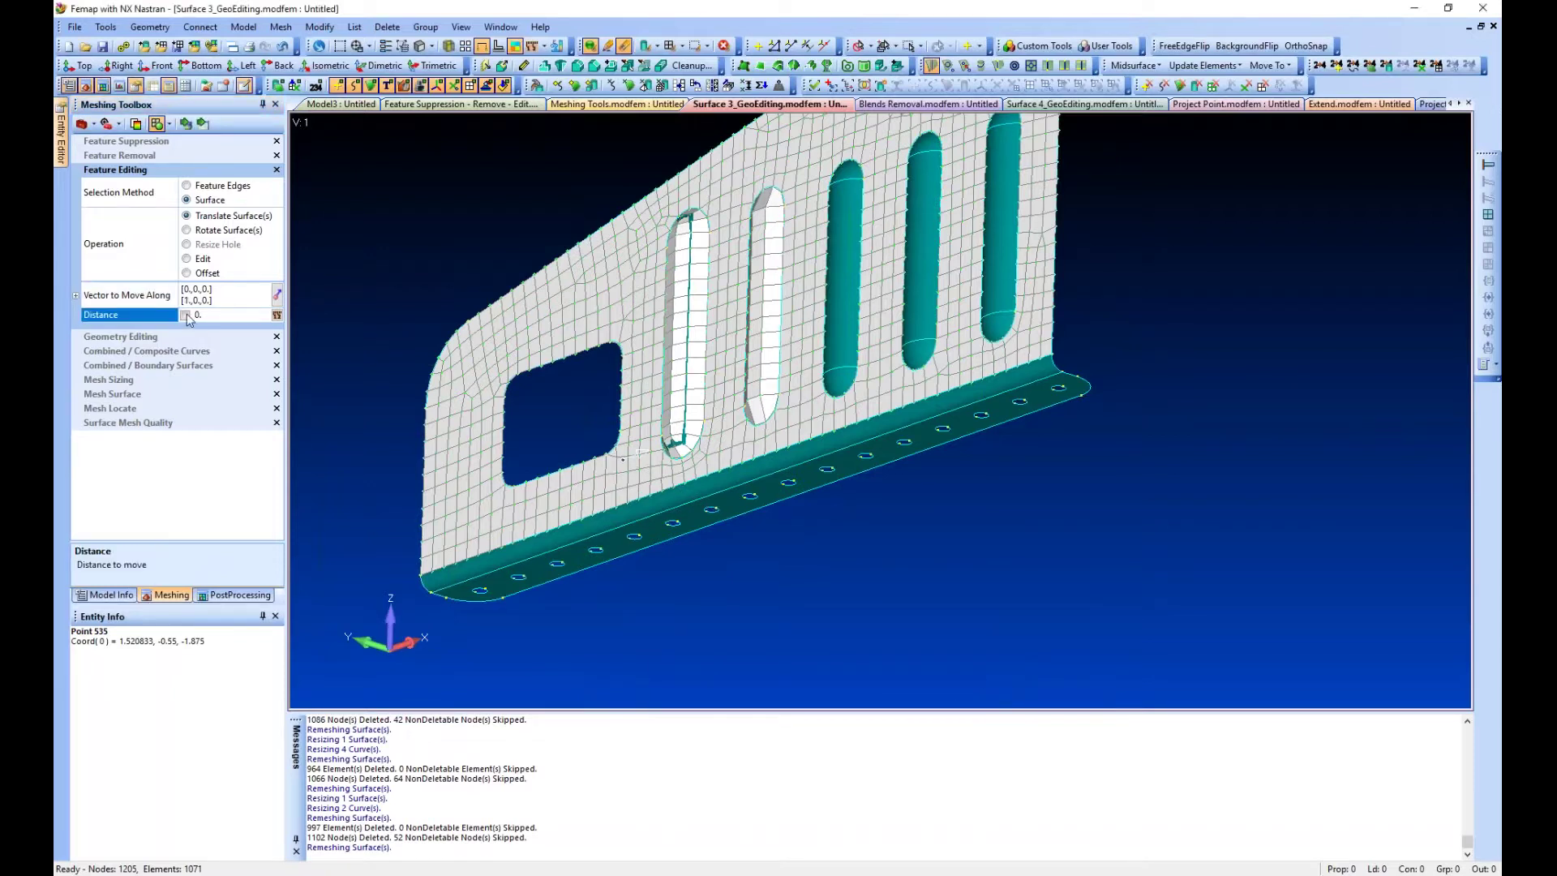
{"action": "double_click", "coordinate": [194, 315]}
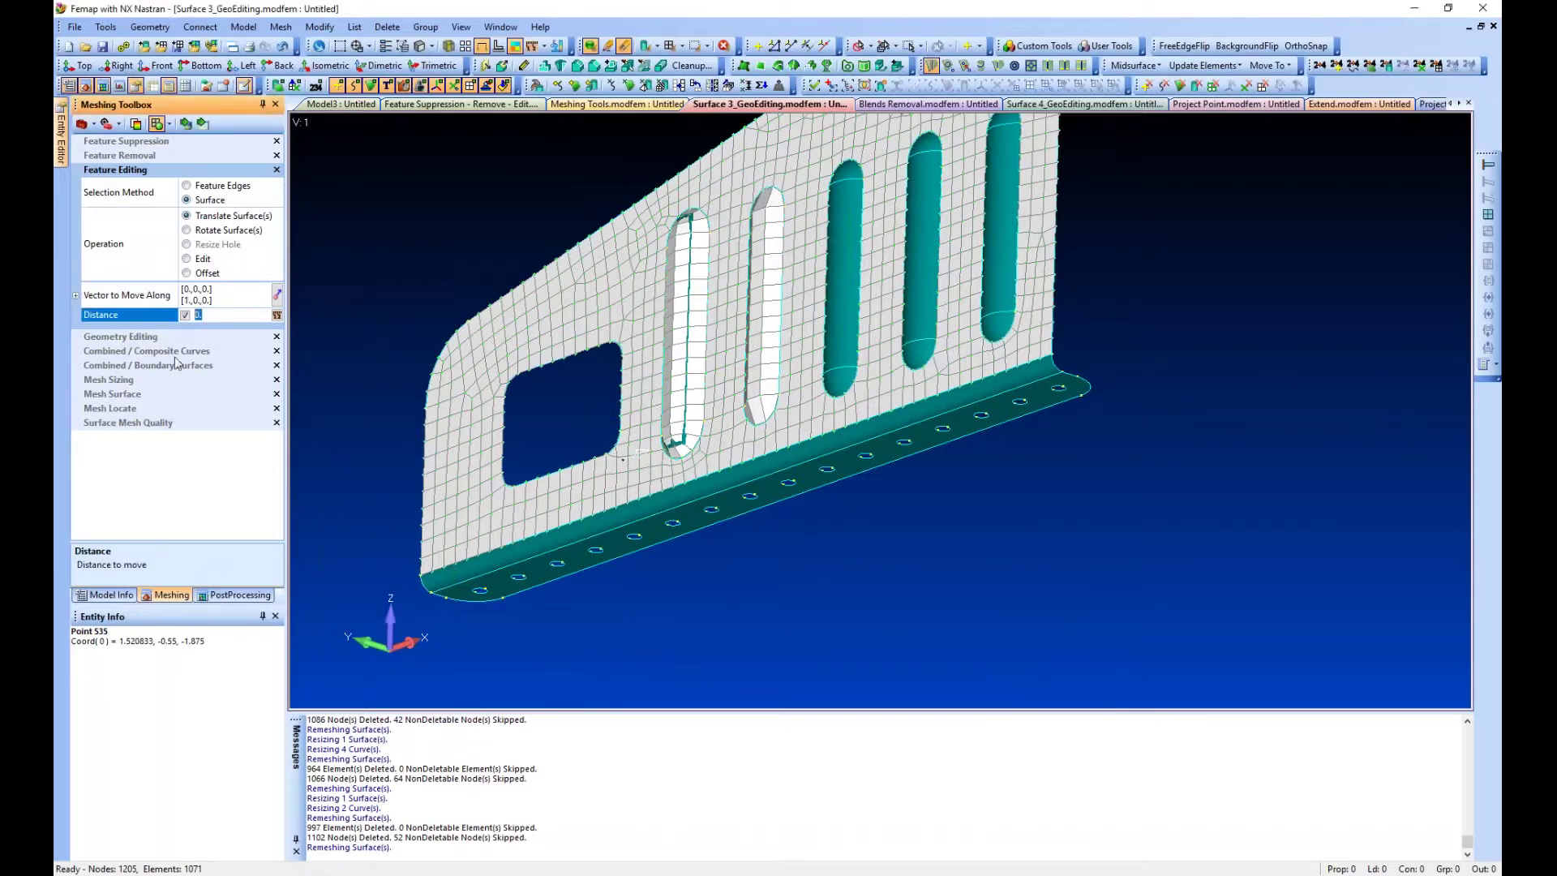
{"action": "type", "text": "."}
{"action": "left_click", "coordinate": [202, 123]}
{"action": "left_click", "coordinate": [681, 442]}
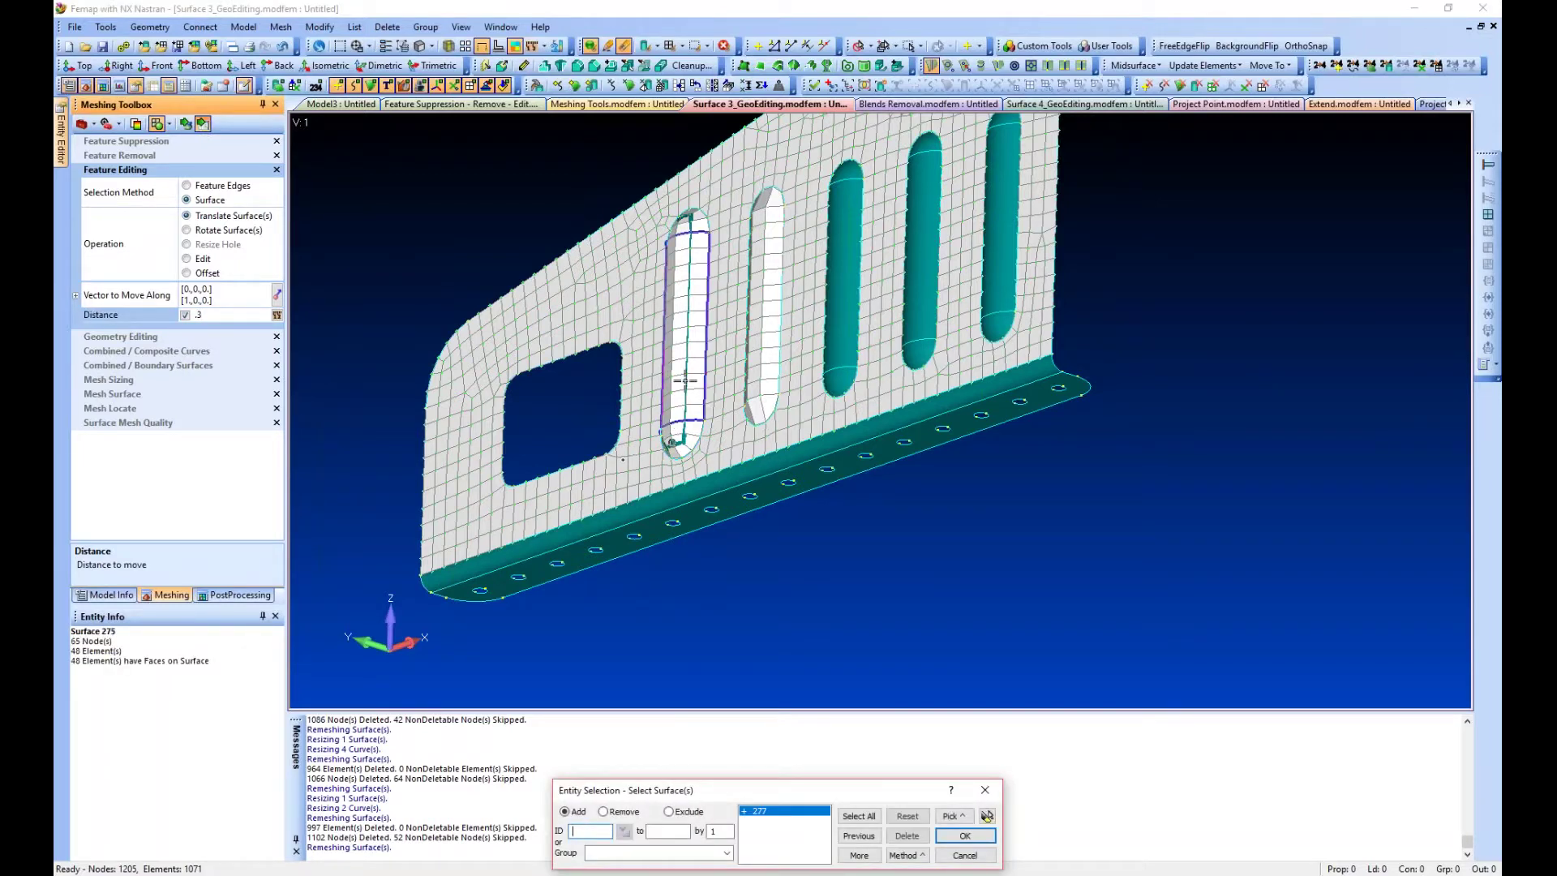
{"action": "left_click", "coordinate": [683, 369]}
{"action": "left_click", "coordinate": [684, 231]}
{"action": "key", "text": "Return"}
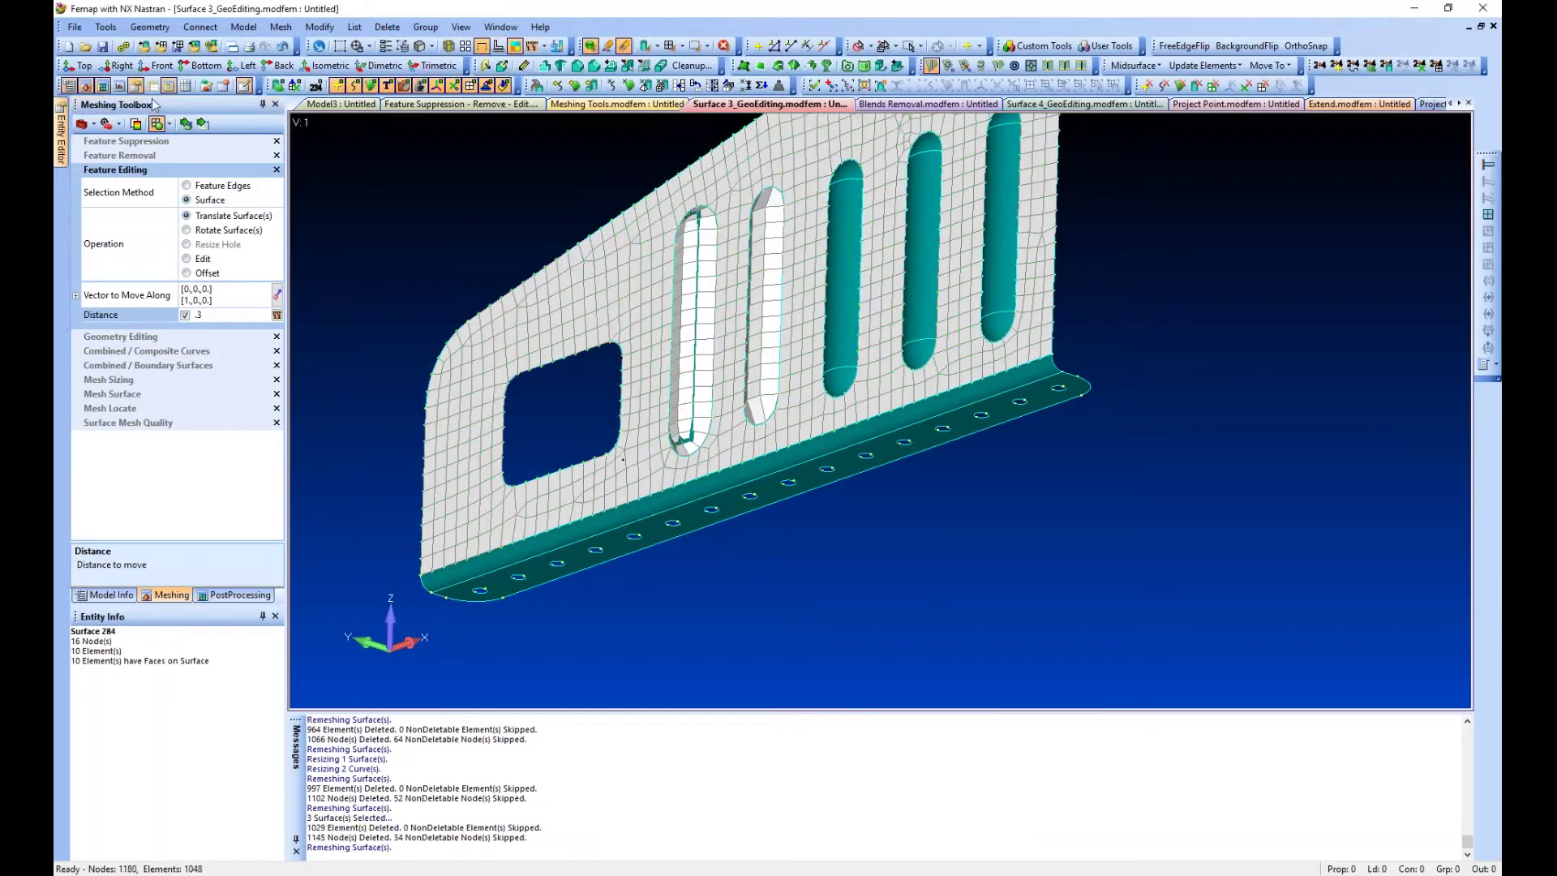
- Translate the end and long side surfaces of both meshed beads, six surfaces together, by 0.3 along the X vector
{"action": "left_click", "coordinate": [202, 124]}
{"action": "left_click", "coordinate": [680, 438]}
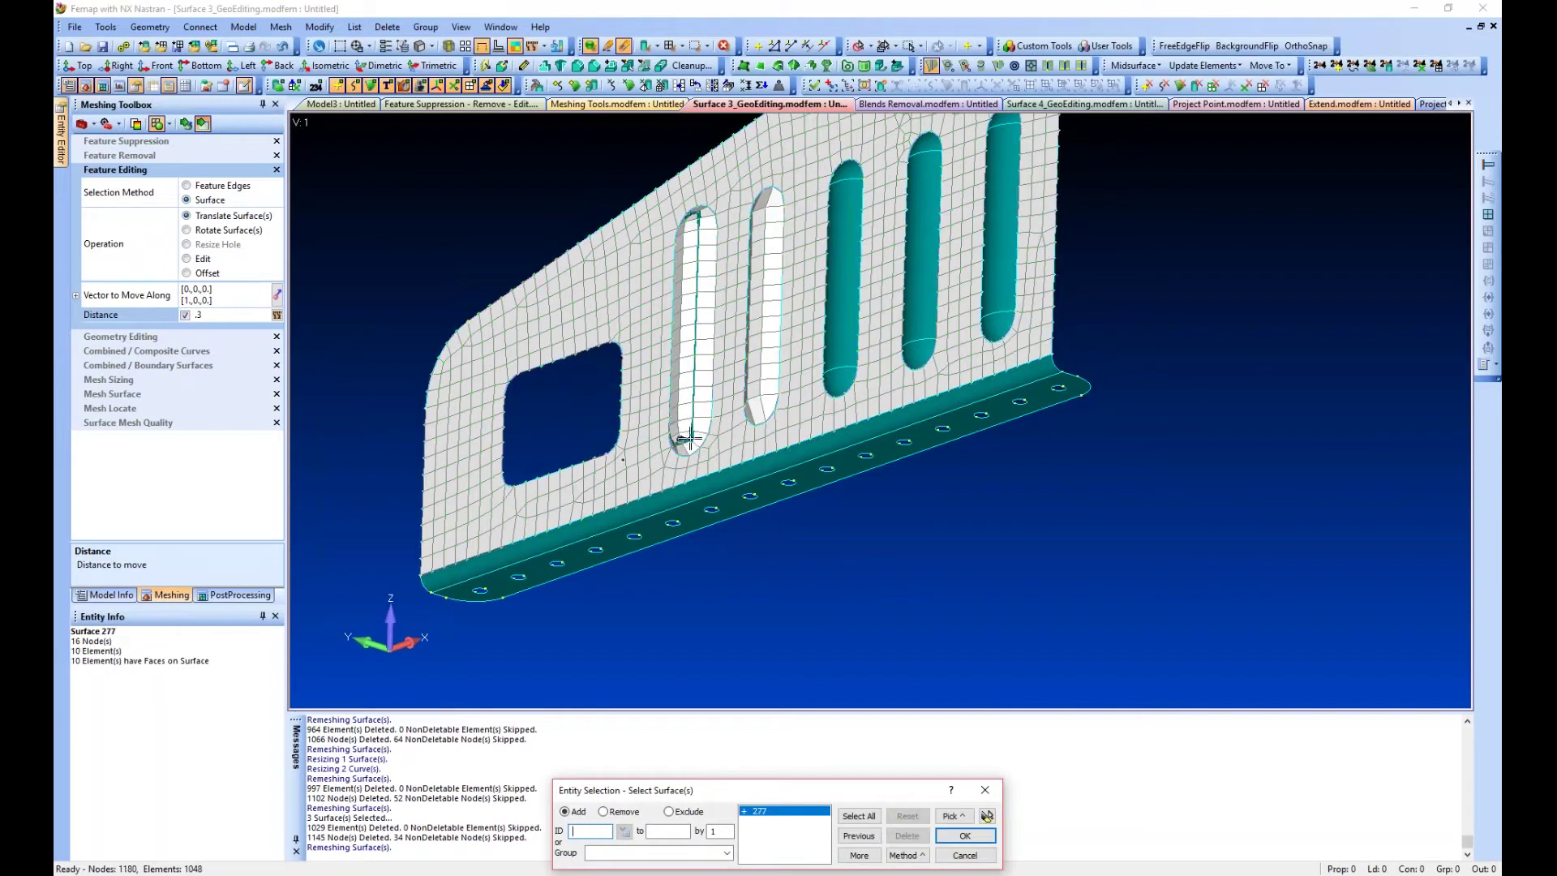
{"action": "left_click", "coordinate": [683, 327]}
{"action": "left_click", "coordinate": [690, 217]}
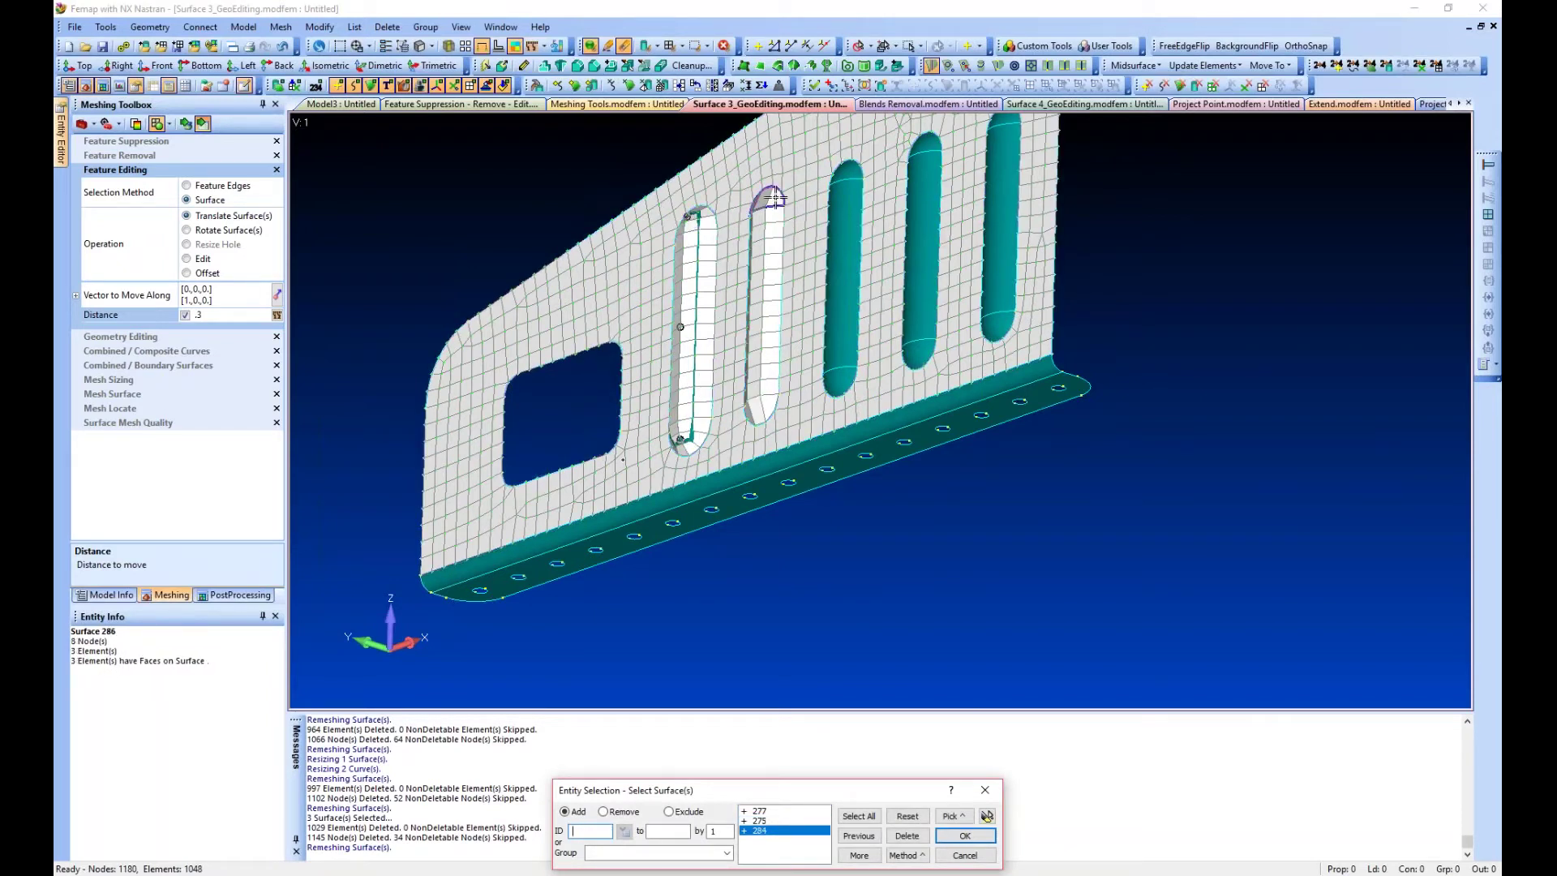
{"action": "left_click", "coordinate": [765, 201]}
{"action": "left_click", "coordinate": [761, 300]}
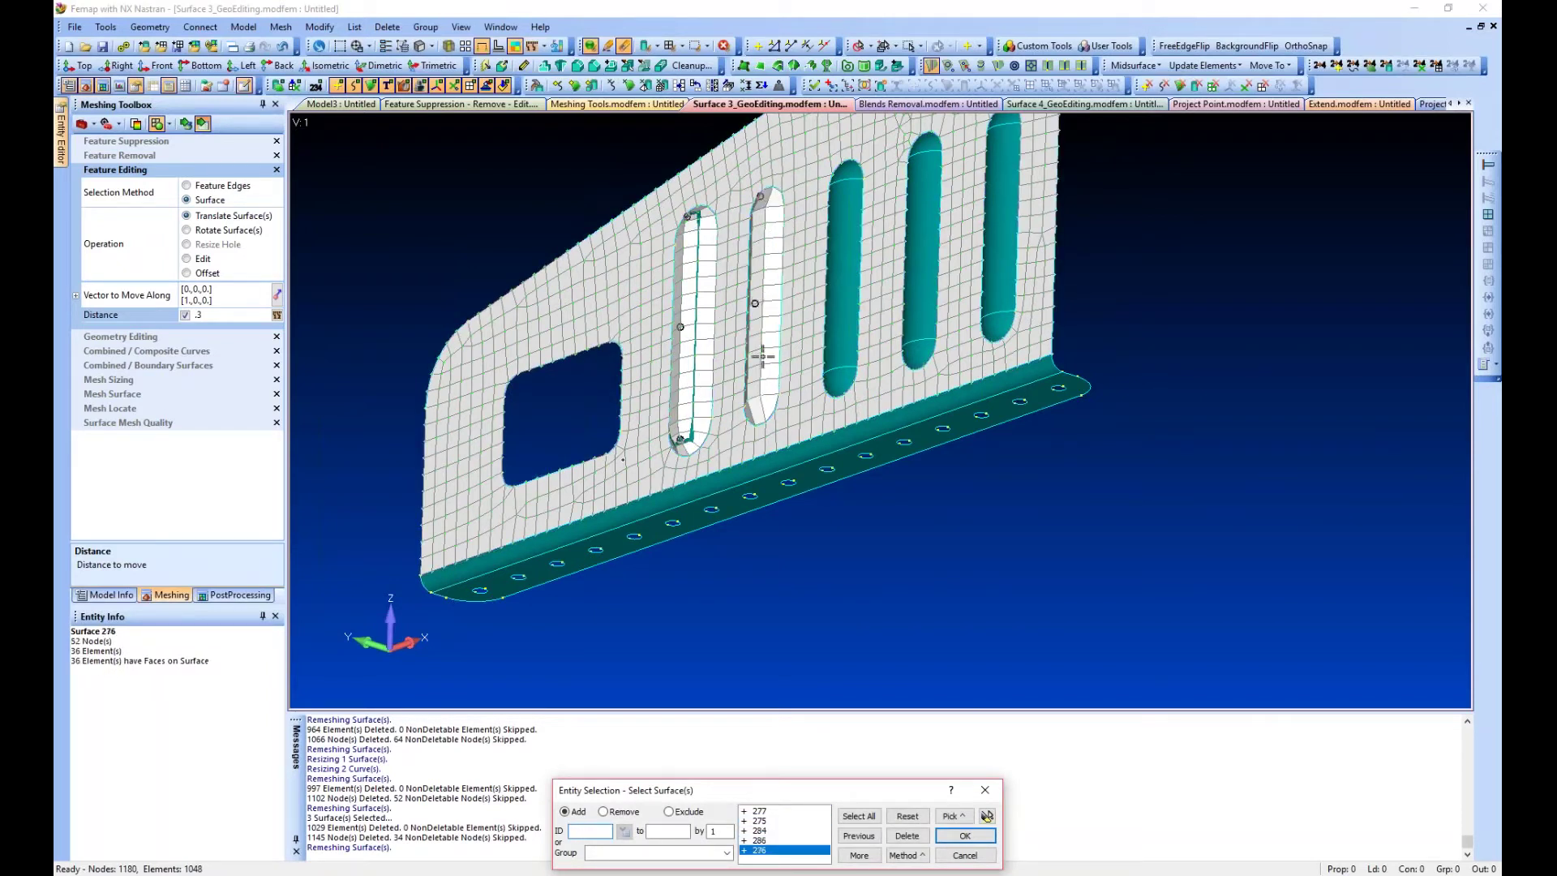
{"action": "left_click", "coordinate": [761, 403]}
{"action": "left_click", "coordinate": [965, 835]}
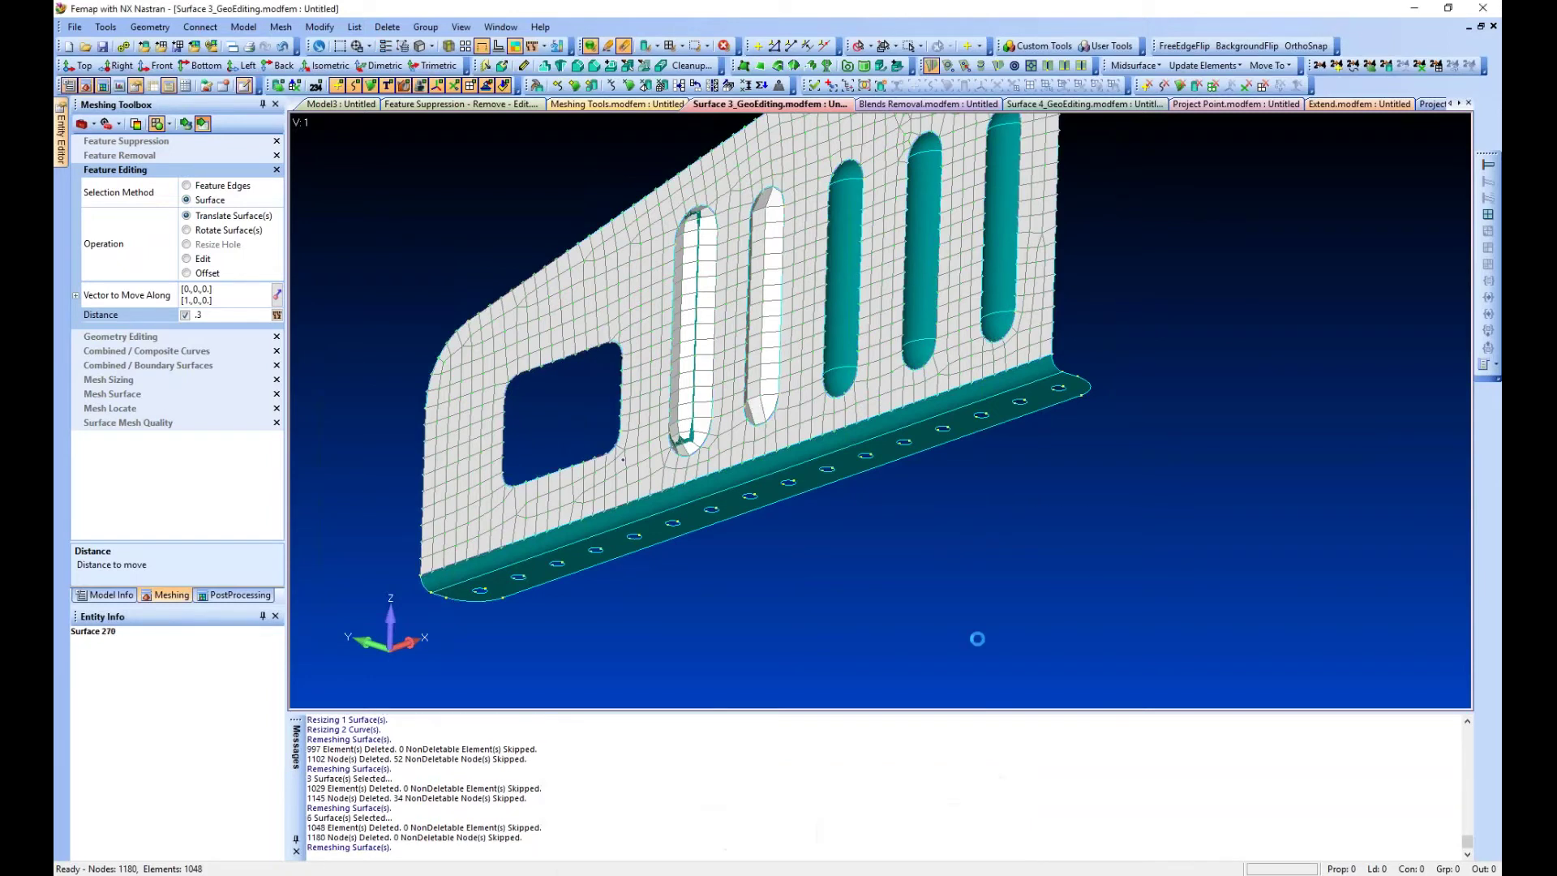
{"action": "middle_click_drag", "start_coordinate": [869, 546], "coordinate": [869, 586]}
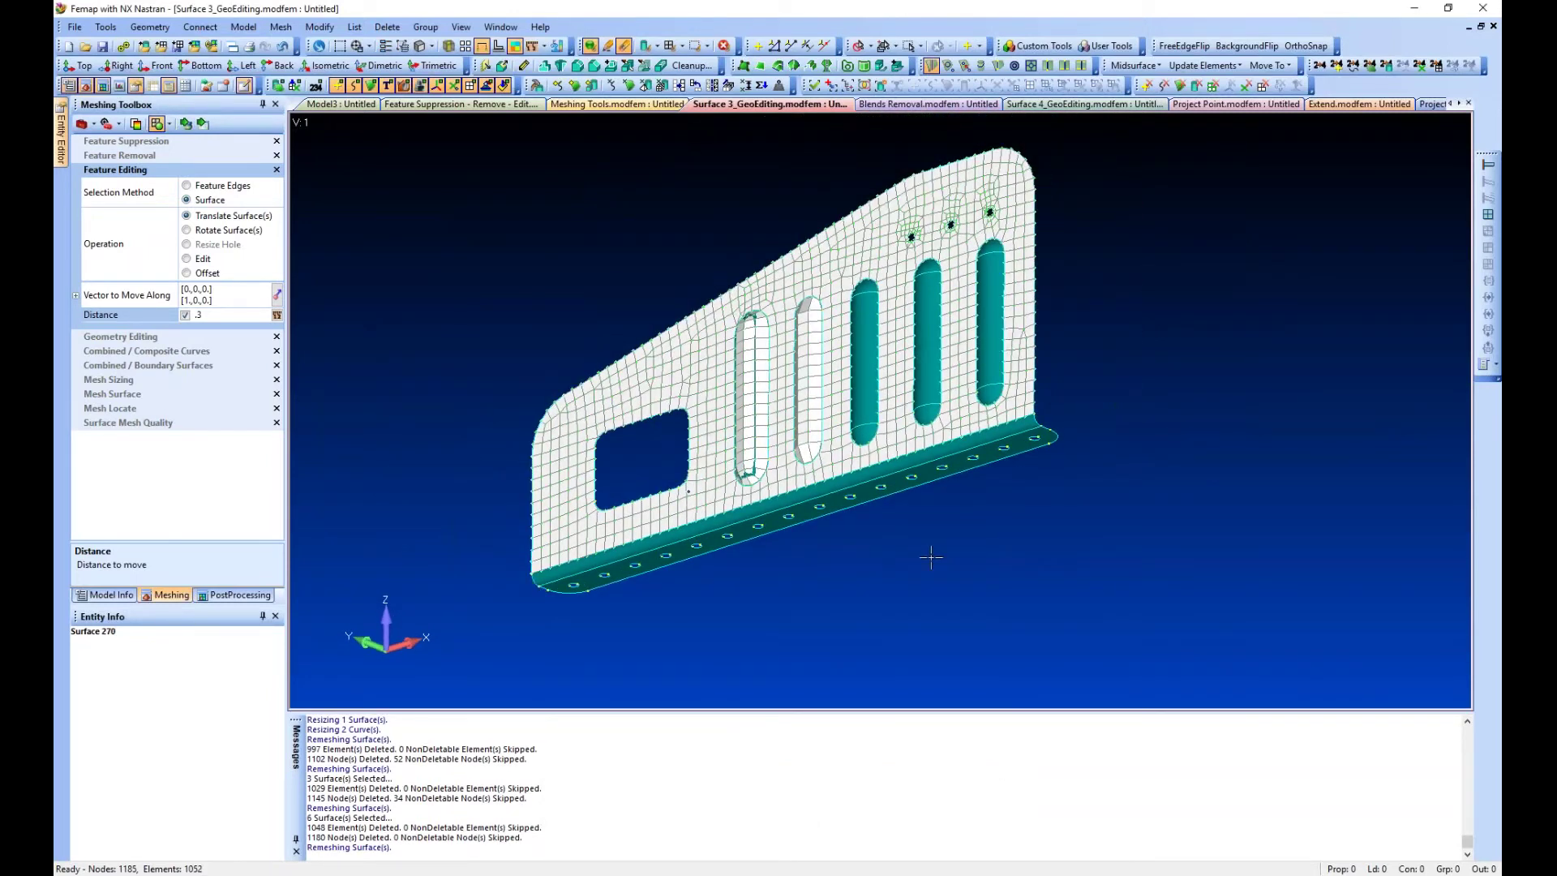
{"action": "mouse_move", "coordinate": [949, 553]}
{"action": "middle_mouse_down"}
{"action": "mouse_move", "coordinate": [946, 610]}
{"action": "mouse_move", "coordinate": [946, 566]}
{"action": "middle_mouse_up"}
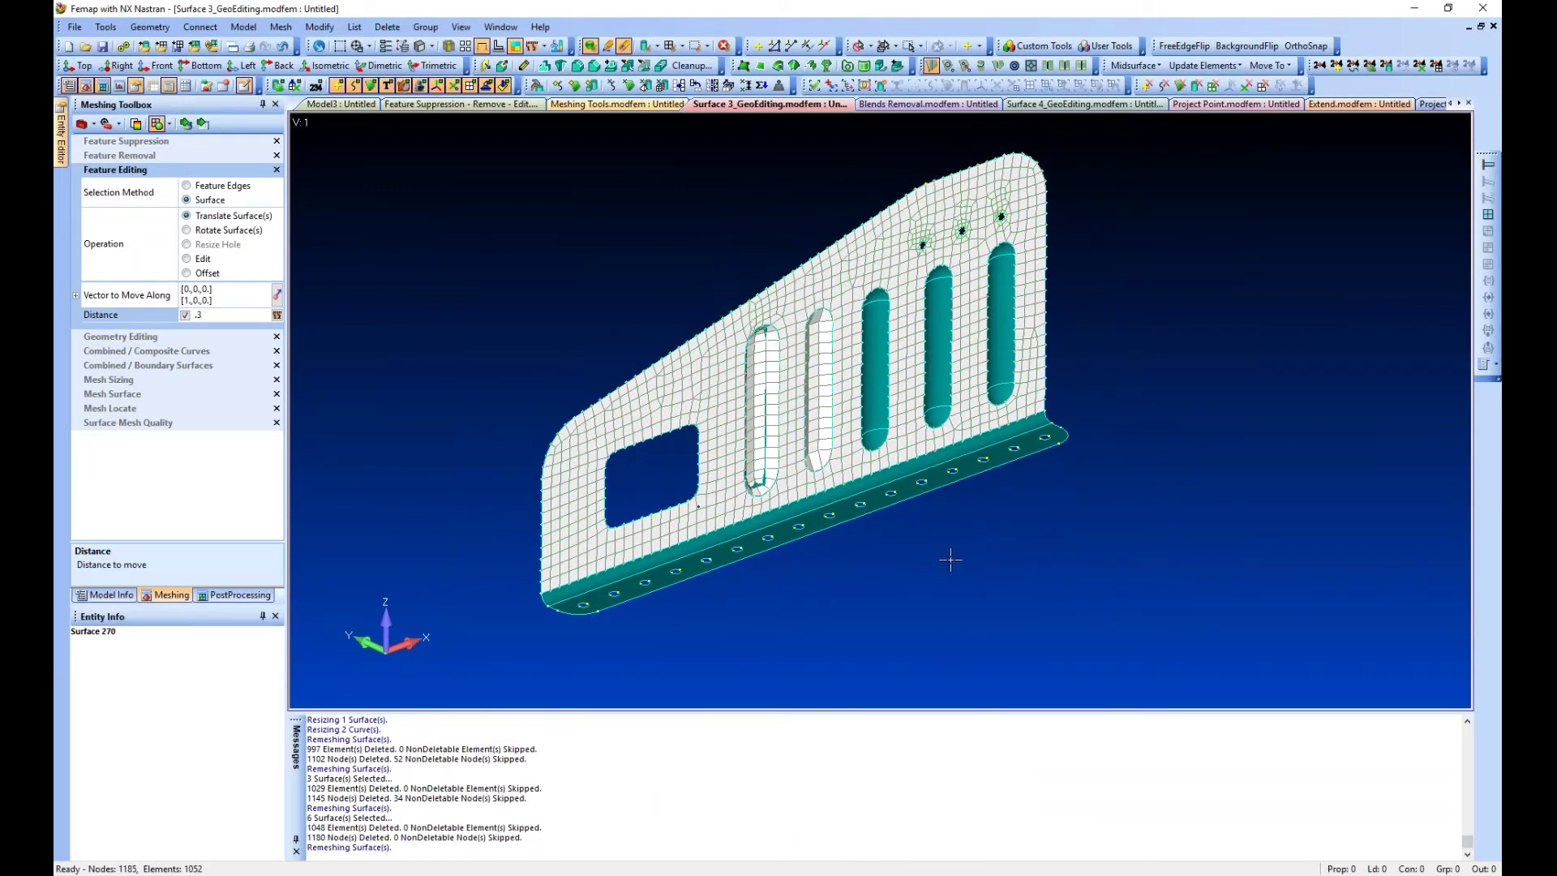